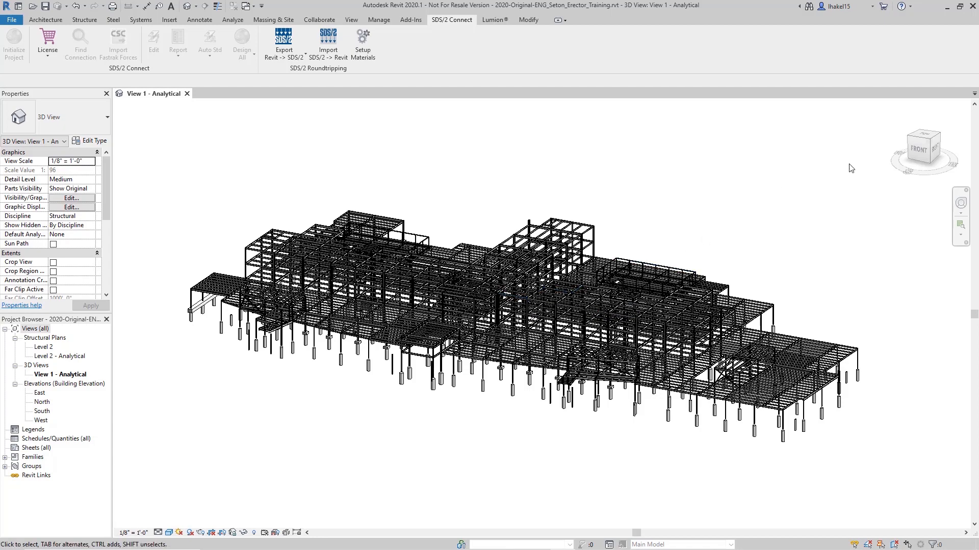
# In the plan-oriented 3D view, reposition the W18X35 beam next to the southwest bay's edge beam at a 2'-0" spacing.
pyautogui.click(926, 135)
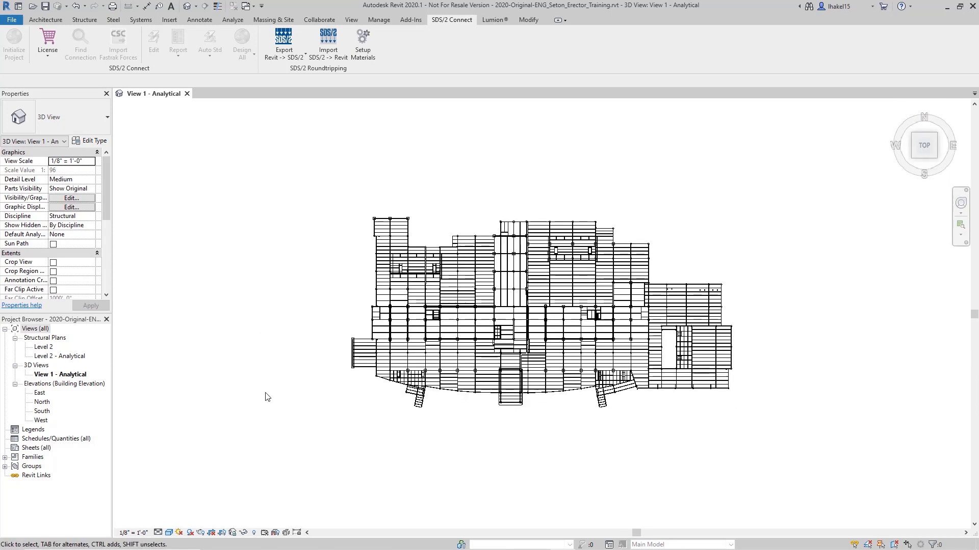
pyautogui.scroll(8, 358, 357)
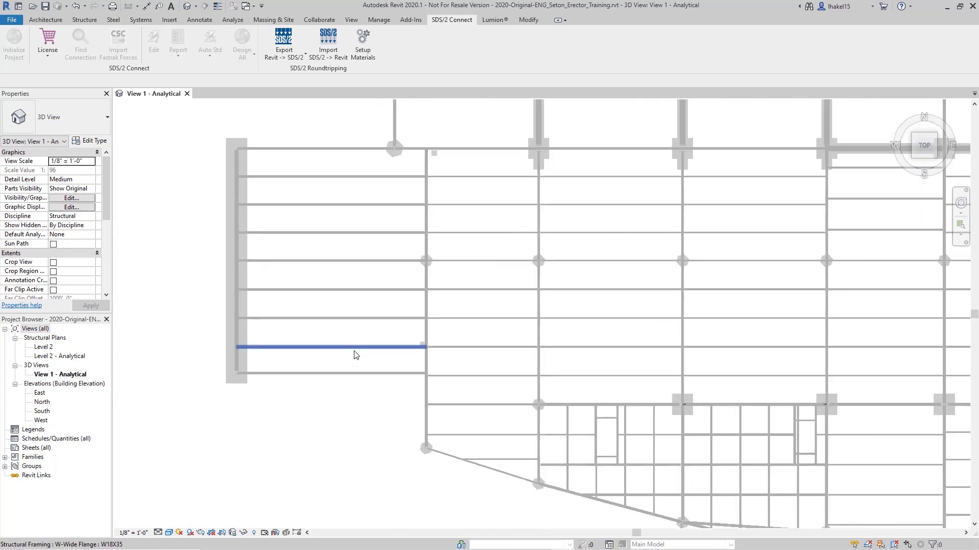
pyautogui.scroll(2, 356, 355)
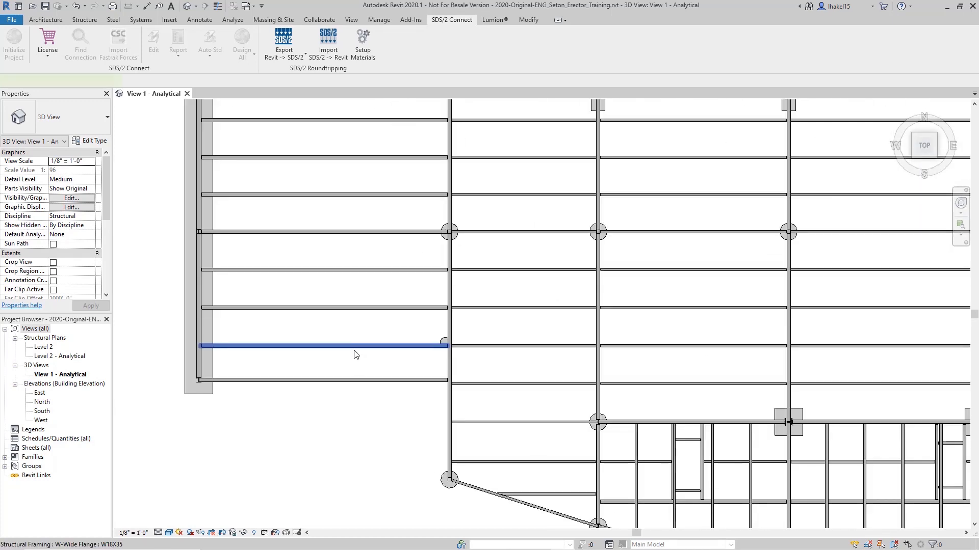
pyautogui.click(356, 346)
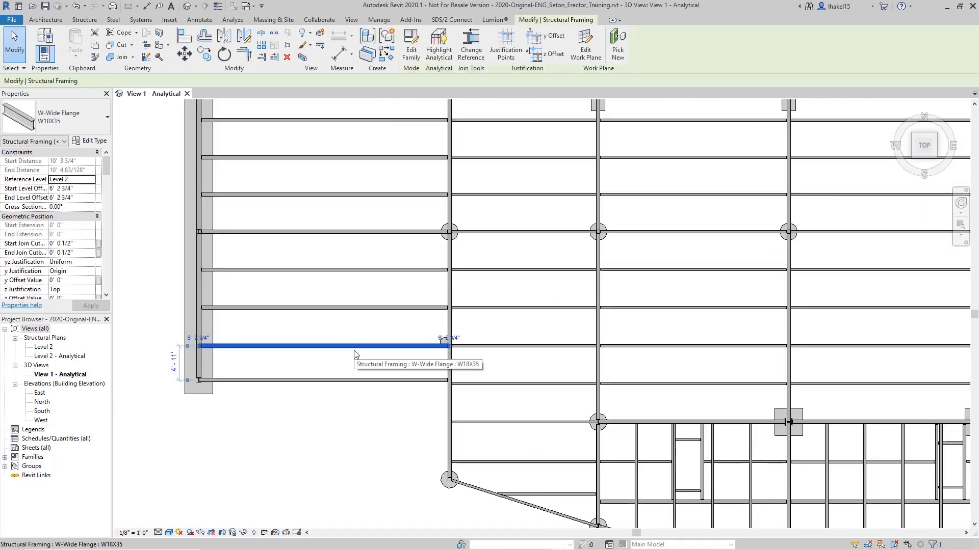
pyautogui.click(179, 365)
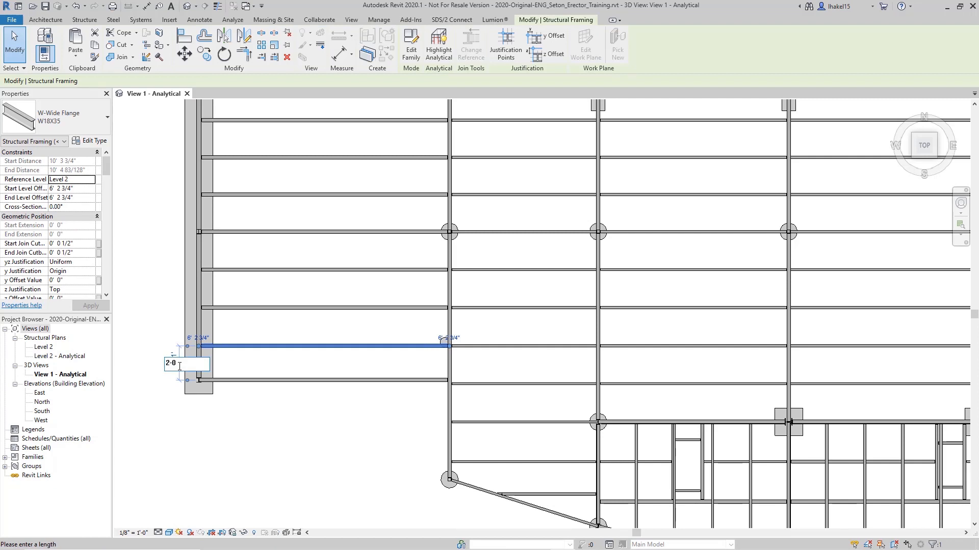
pyautogui.press('Return')
pyautogui.click(263, 447)
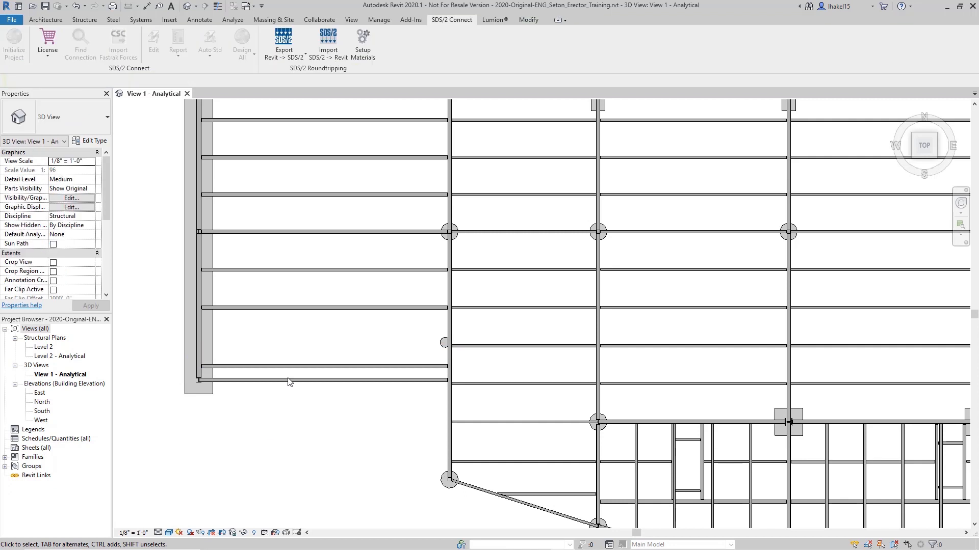
# Export the moved beam to SDS/2 as a selected modified structural element, saving the XML as Transfer in the Webinar folder.
pyautogui.click(295, 367)
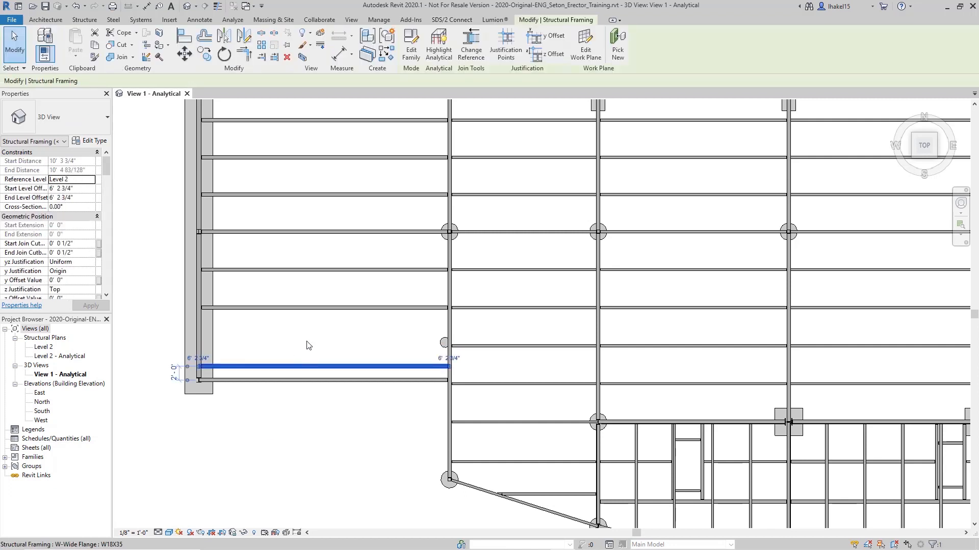
pyautogui.click(452, 20)
pyautogui.click(303, 60)
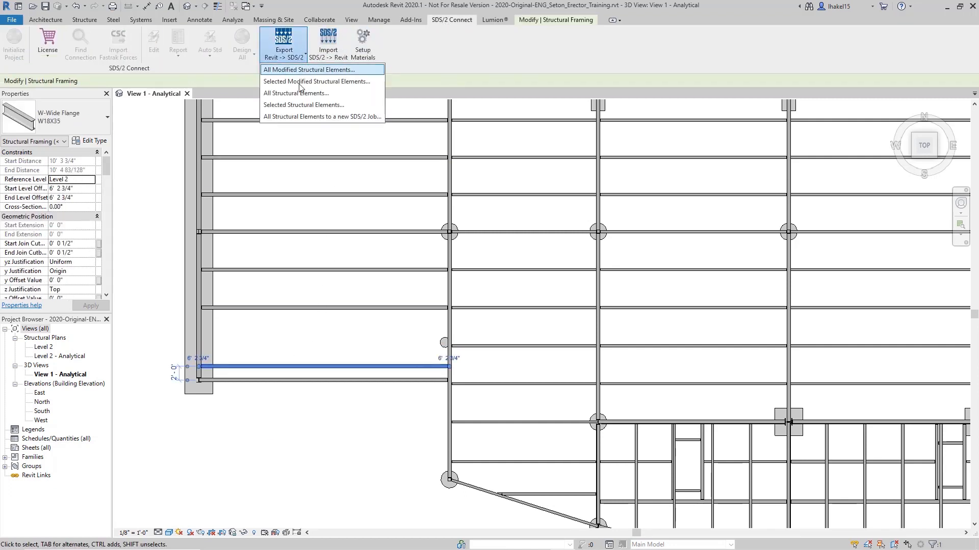
pyautogui.click(299, 81)
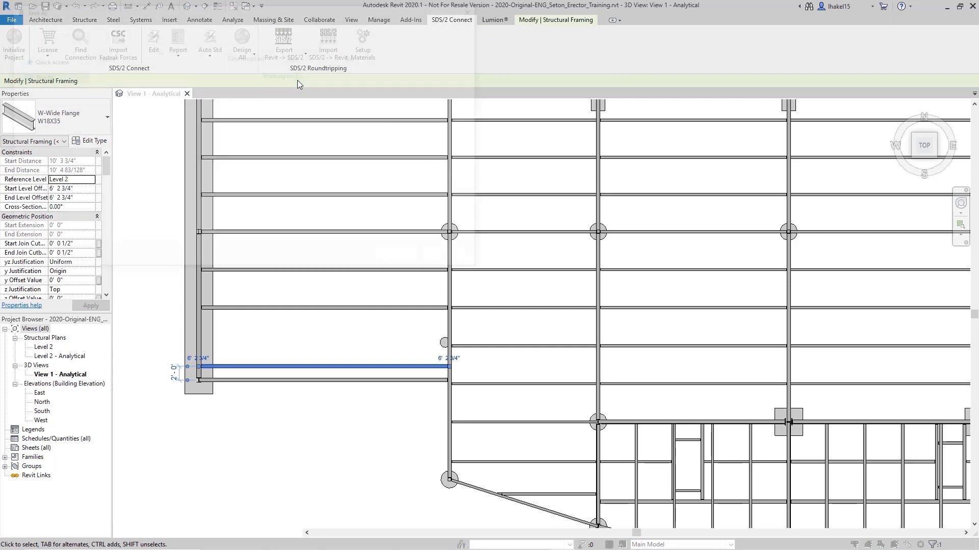
pyautogui.write('Transfer')
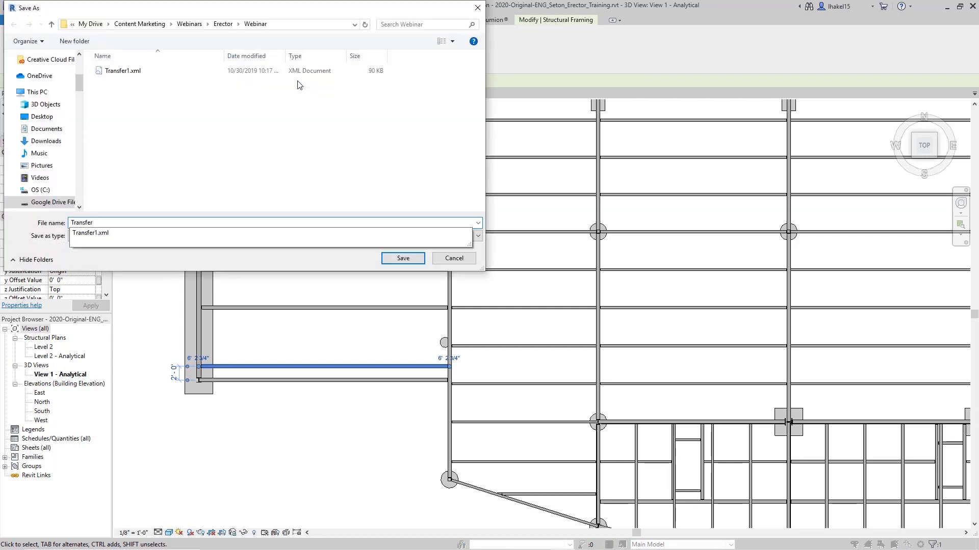
pyautogui.press('Return')
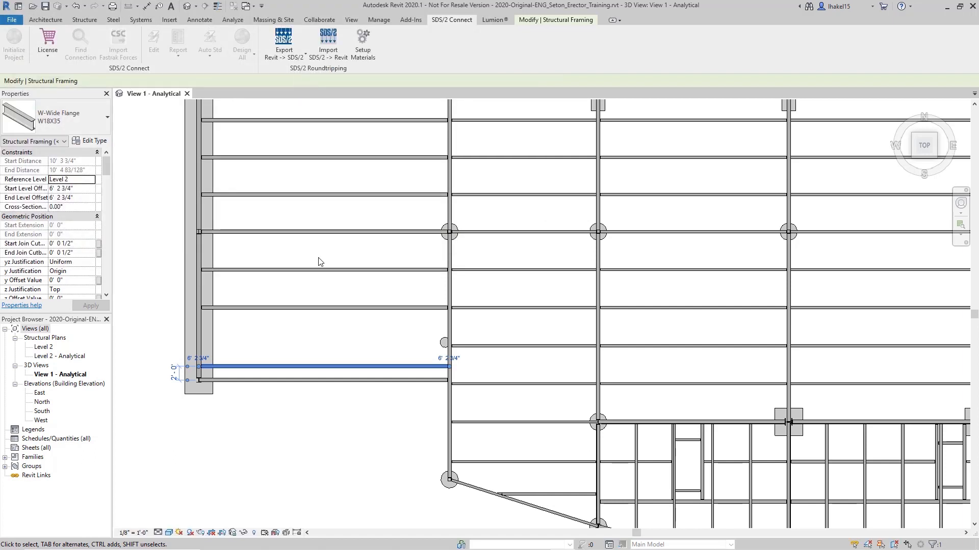
pyautogui.click(312, 428)
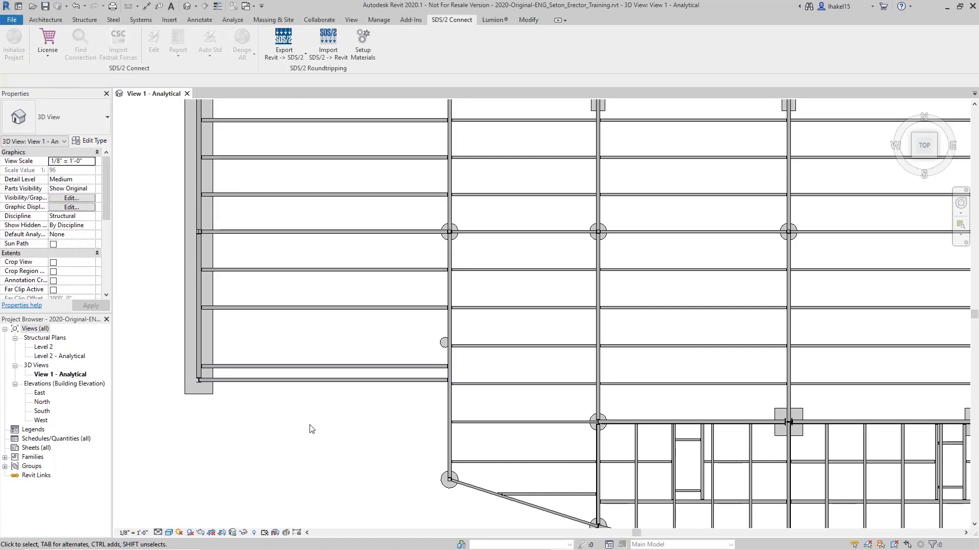
# Export the current 3D view as an AutoCAD 2018 DWG file into the Webinar folder, keeping the in-session setup and suggested name.
pyautogui.click(8, 21)
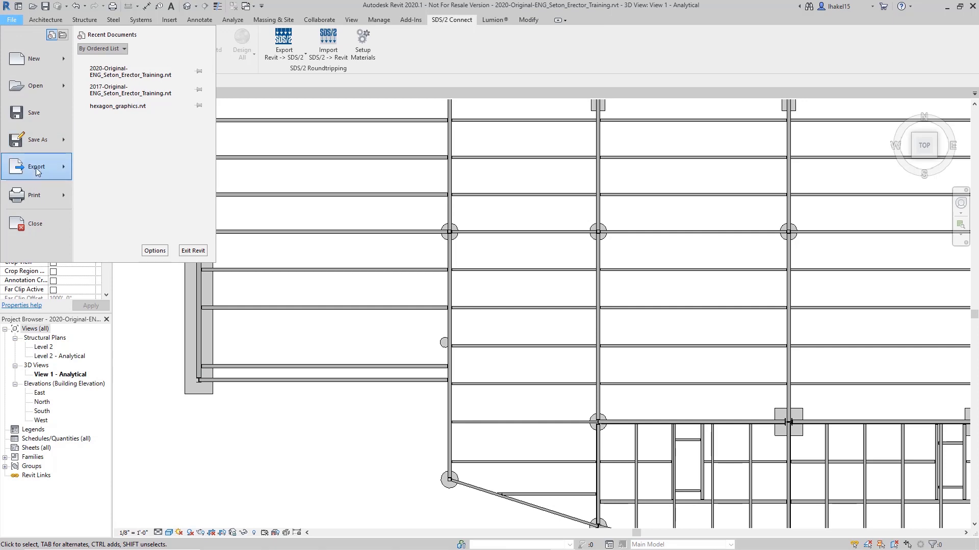
pyautogui.moveTo(36, 171)
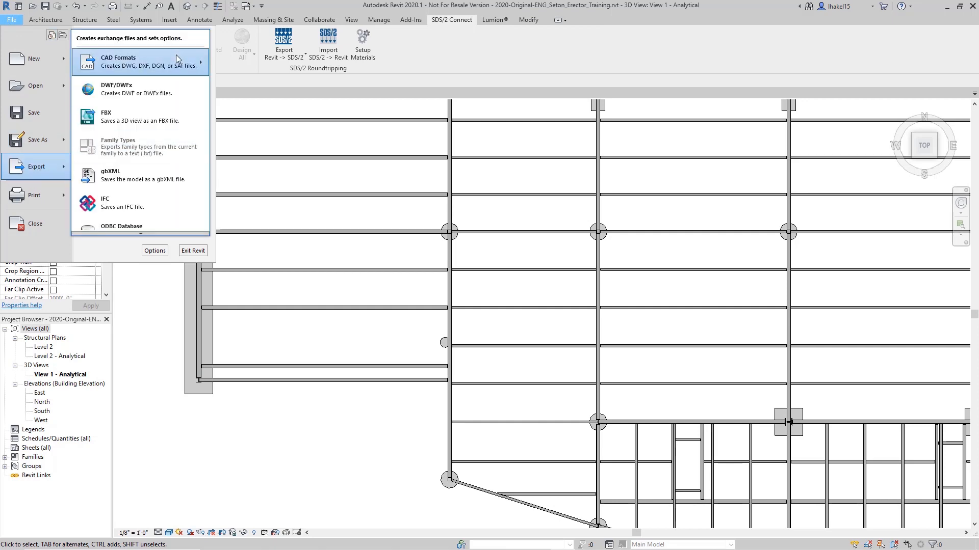
pyautogui.moveTo(175, 54)
pyautogui.click(225, 60)
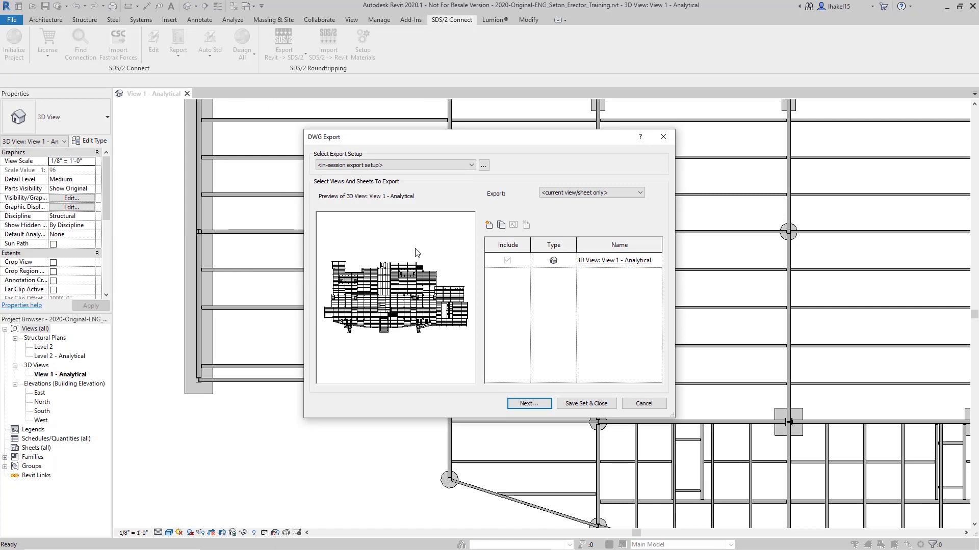
pyautogui.click(543, 404)
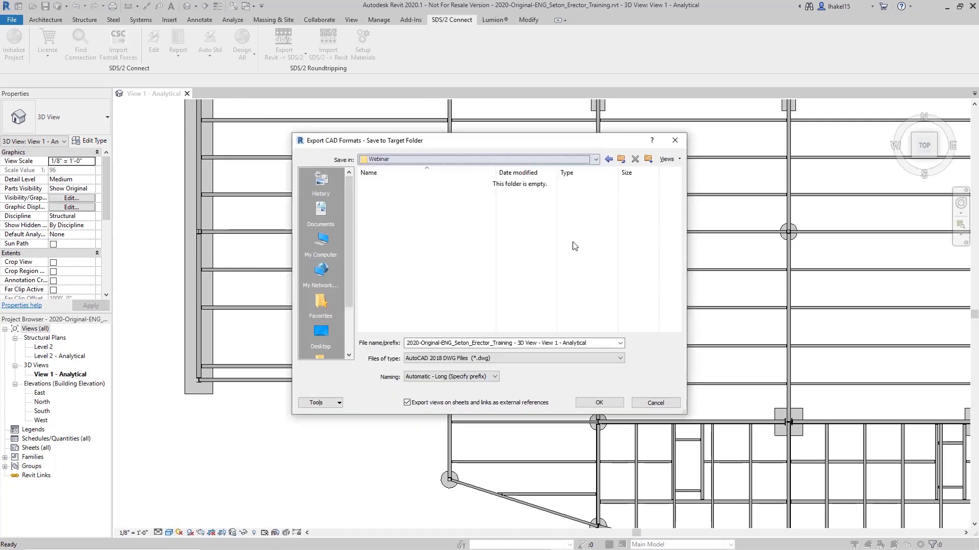
pyautogui.click(600, 403)
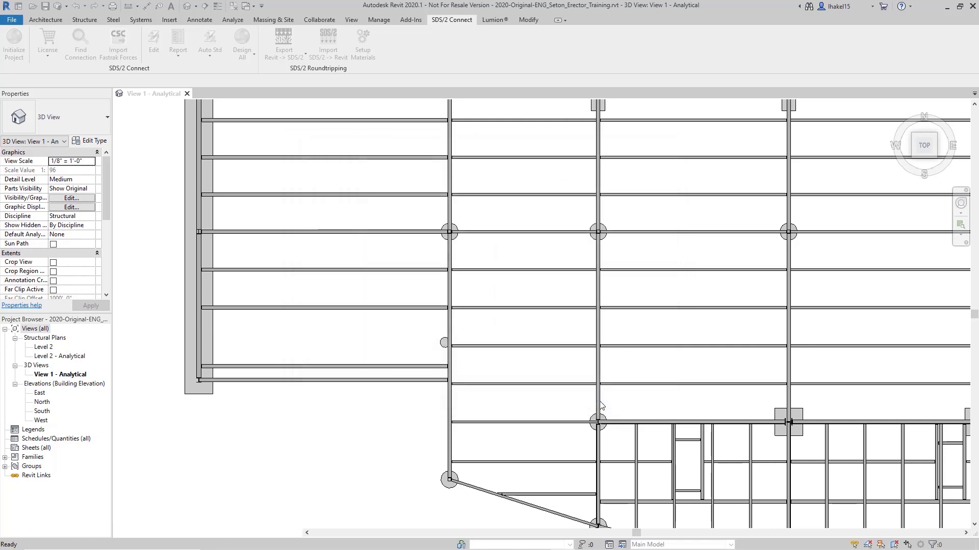
# From the front, select all the steel above the foundations and hide those elements in the 3D view.
pyautogui.click(934, 157)
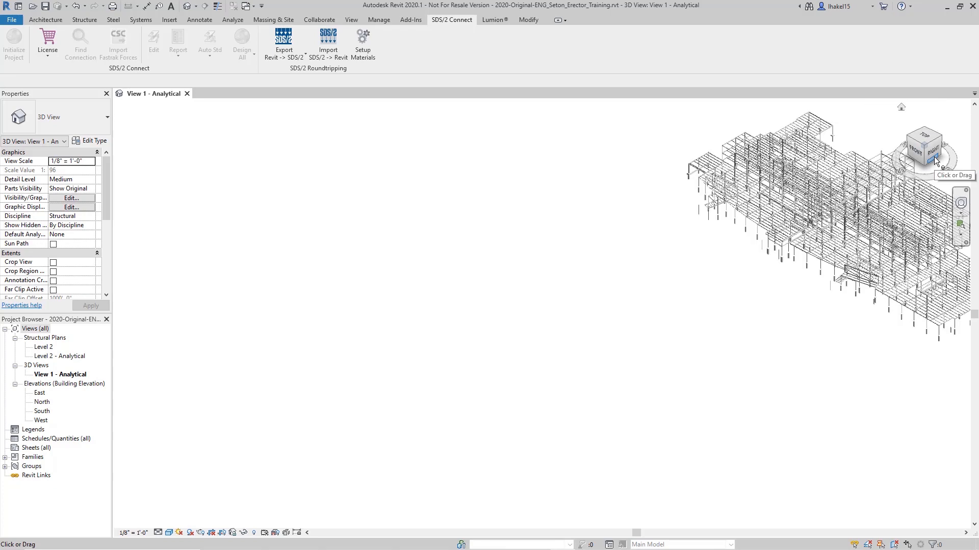
pyautogui.click(917, 152)
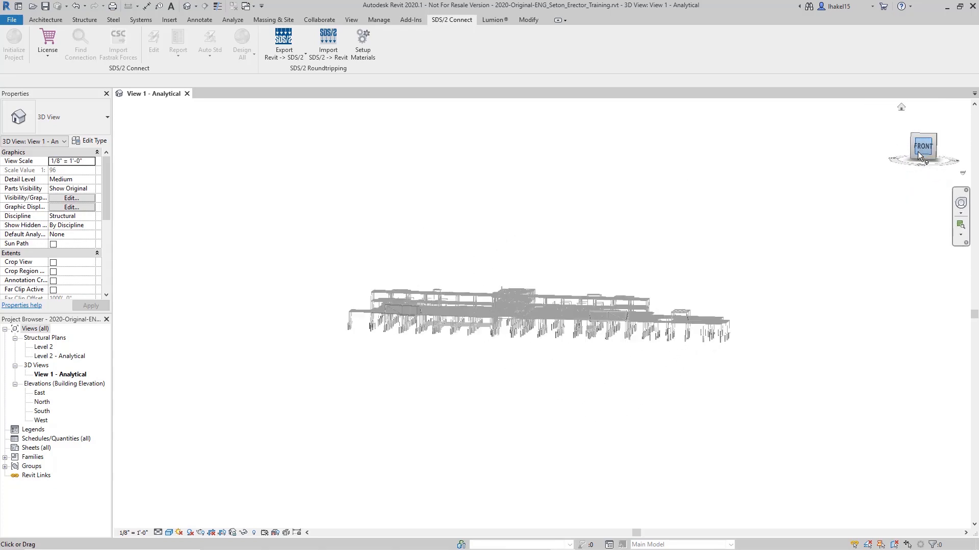
pyautogui.scroll(3, 640, 278)
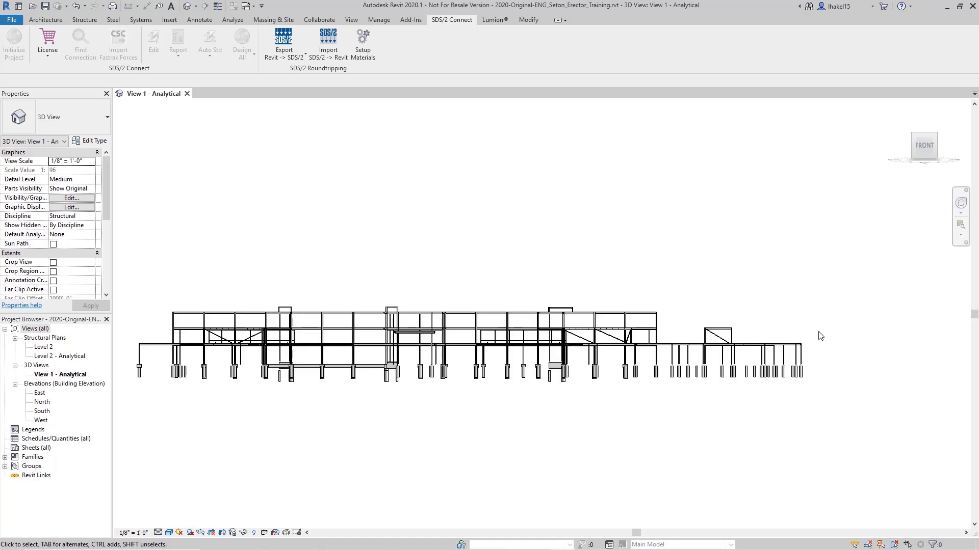
pyautogui.moveTo(818, 351); pyautogui.dragTo(134, 305)
pyautogui.rightClick(257, 260)
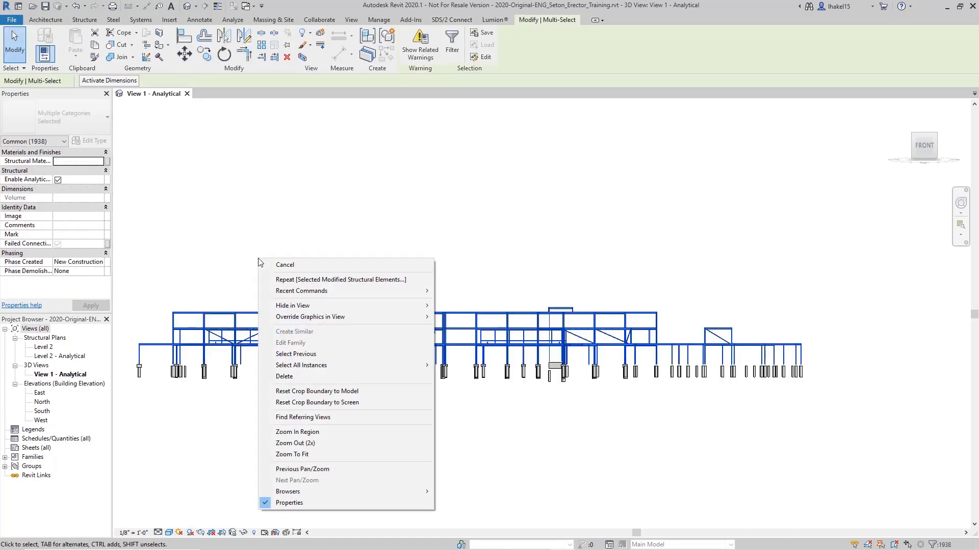
pyautogui.moveTo(336, 306)
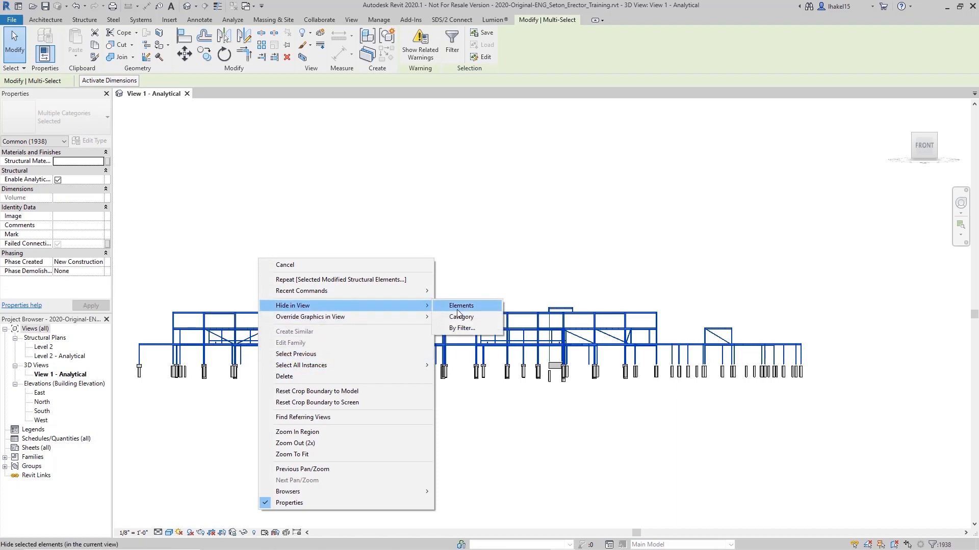
pyautogui.click(463, 306)
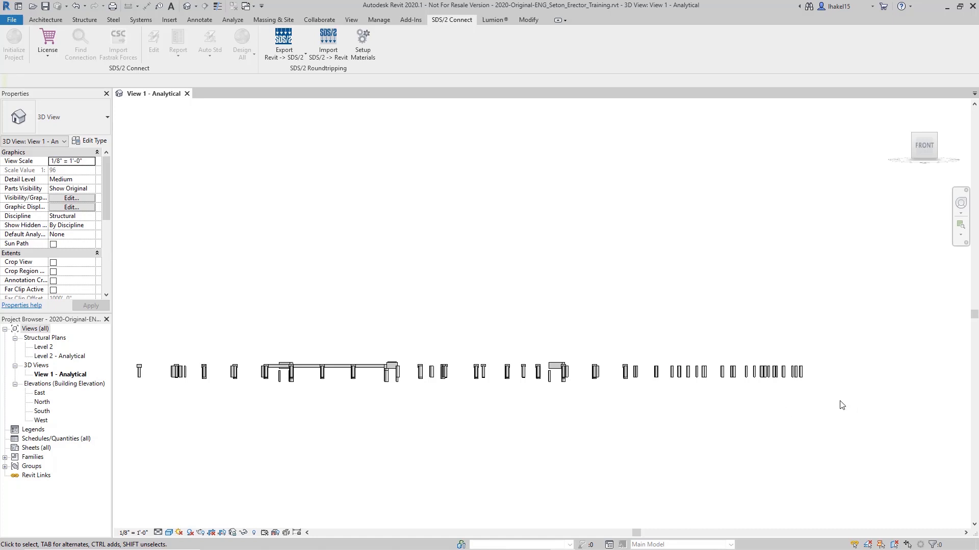
# Select the remaining foundation elements, start an IFC export and accept its setup after checking the additional content options.
pyautogui.moveTo(849, 417); pyautogui.dragTo(126, 311)
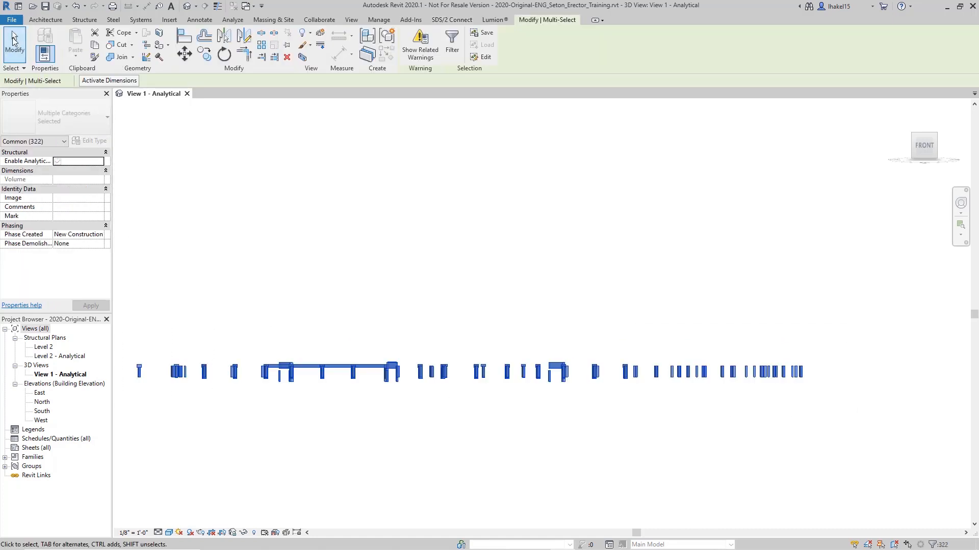
pyautogui.click(9, 20)
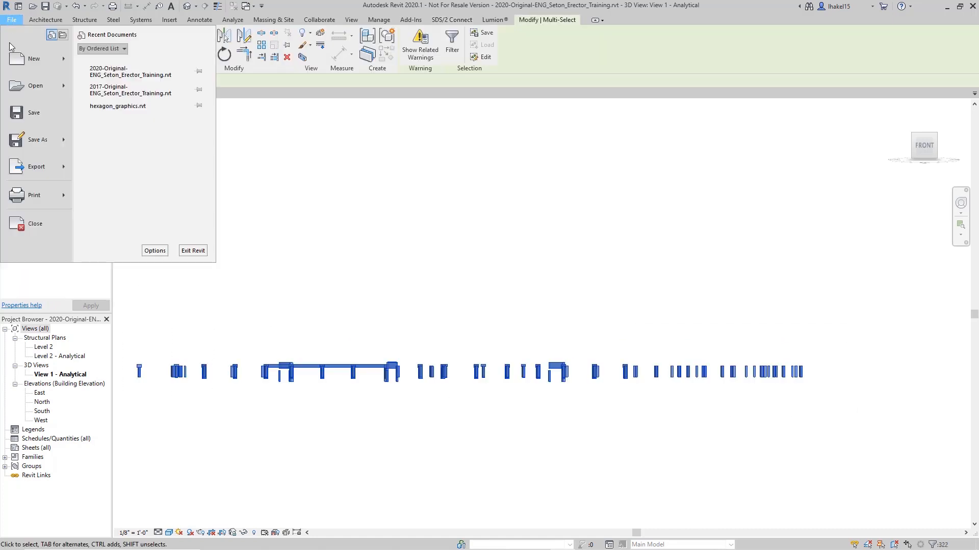
pyautogui.moveTo(54, 174)
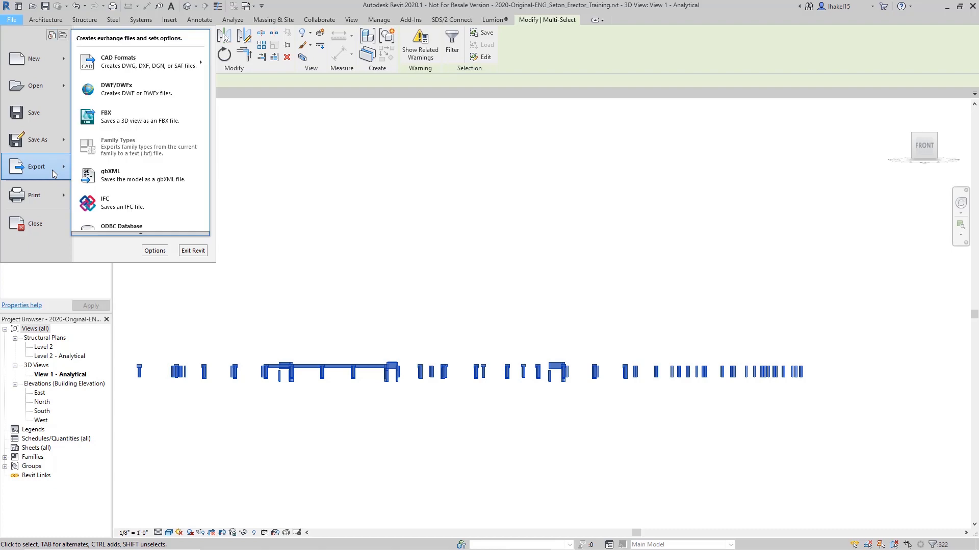
pyautogui.click(117, 203)
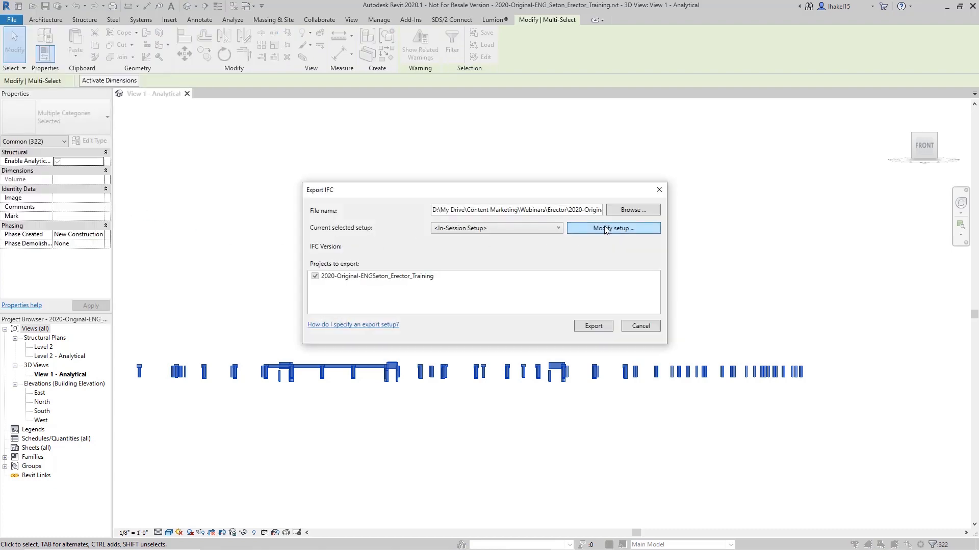
pyautogui.click(606, 229)
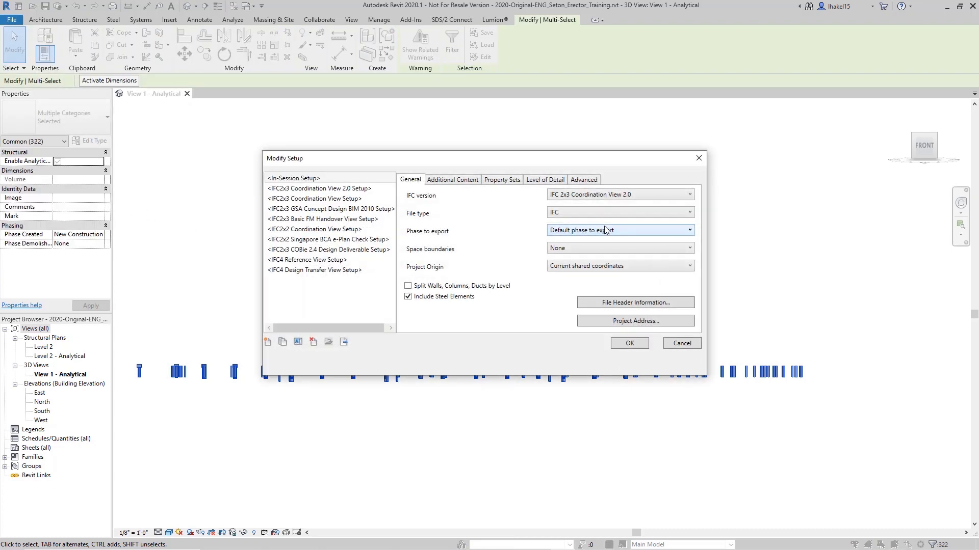
pyautogui.click(467, 181)
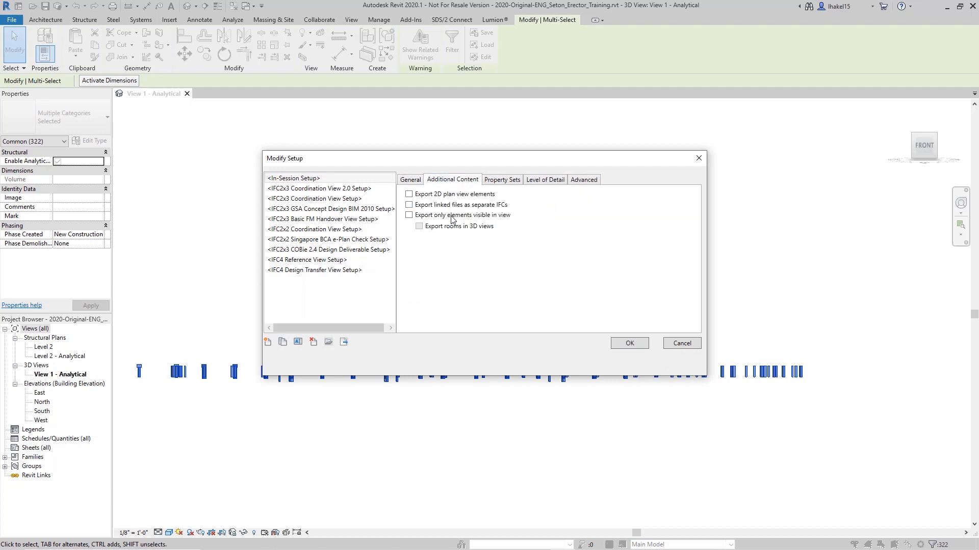
pyautogui.click(630, 344)
# Set the Webinar folder as destination for 2020-Original-ENG_Seton_Erector_Training.ifc, run the IFC export and clear the selection.
pyautogui.click(631, 210)
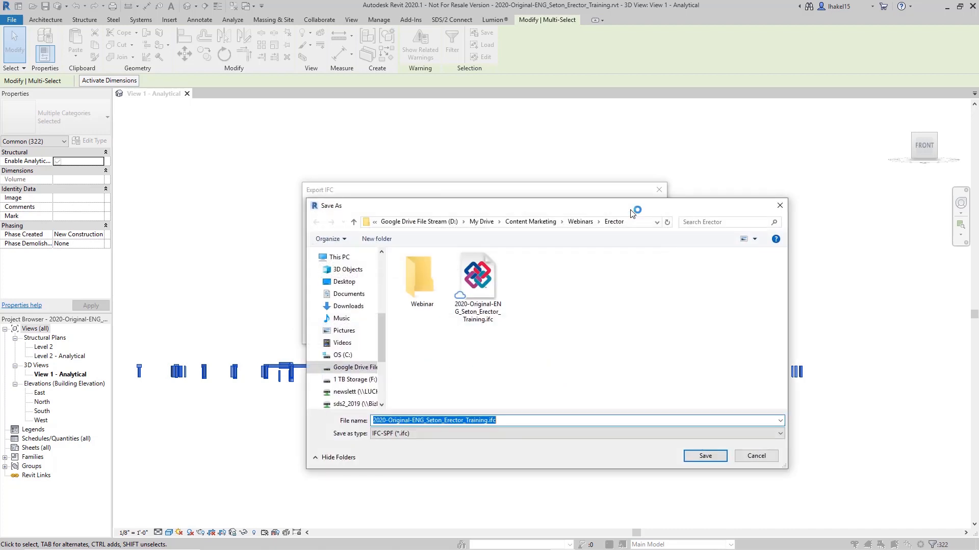
pyautogui.click(415, 291)
pyautogui.doubleClick(414, 292)
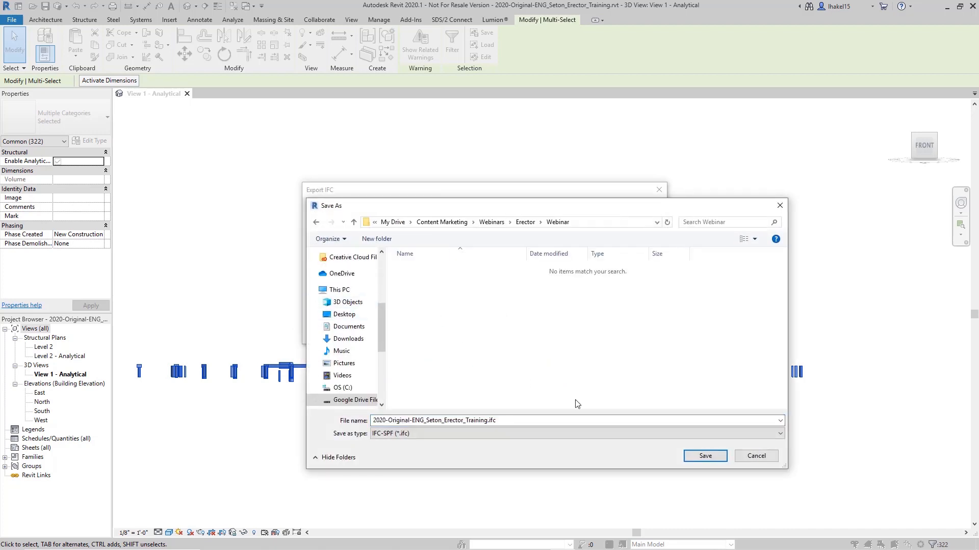
pyautogui.click(696, 457)
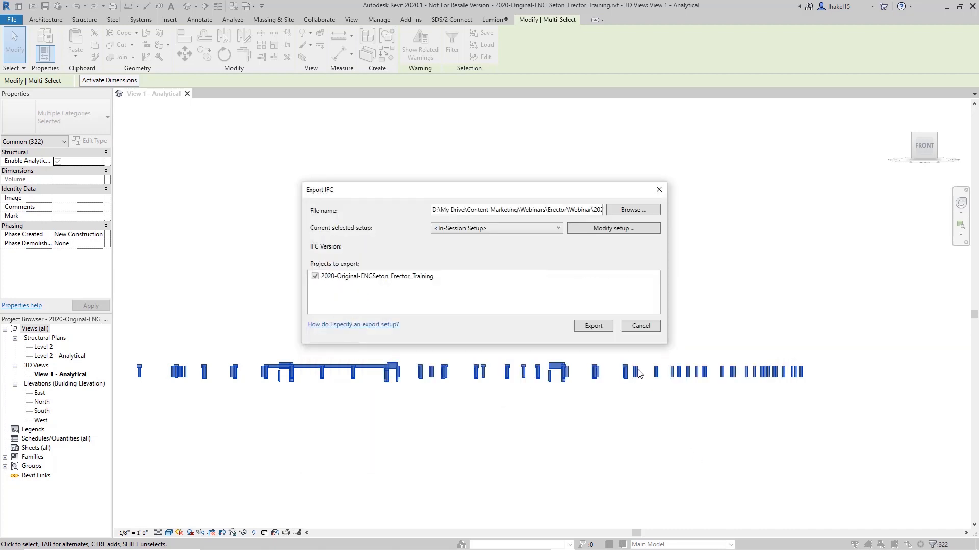
pyautogui.click(601, 330)
pyautogui.click(840, 185)
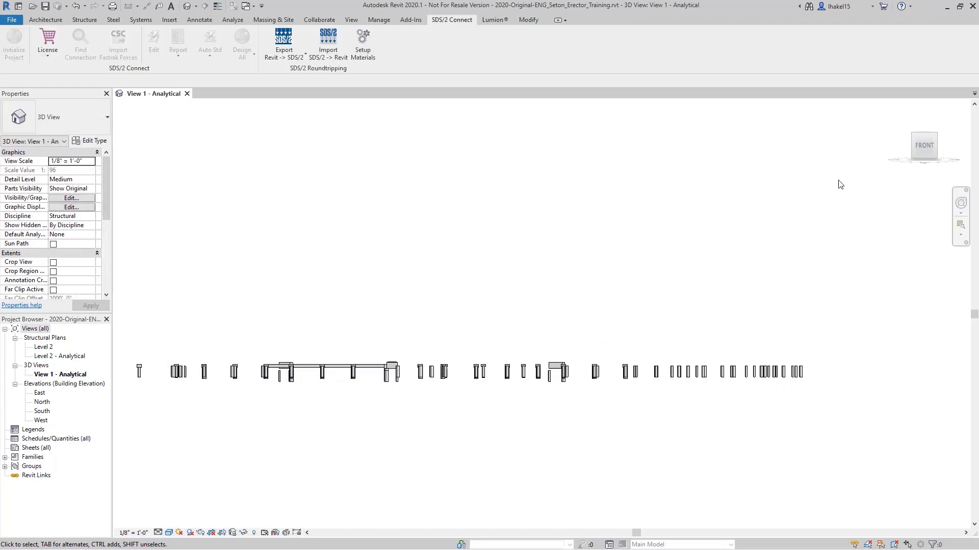
# Switch to SDS/2 Erector Plus, load Transfer1.xml from the Webinar folder for synchronization from Revit and accept the job association.
pyautogui.click(947, 9)
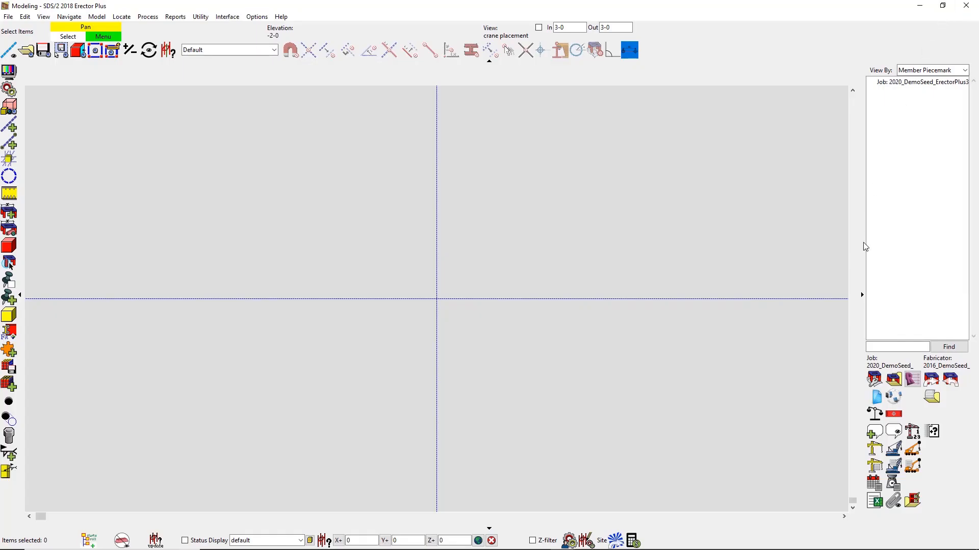
pyautogui.click(913, 382)
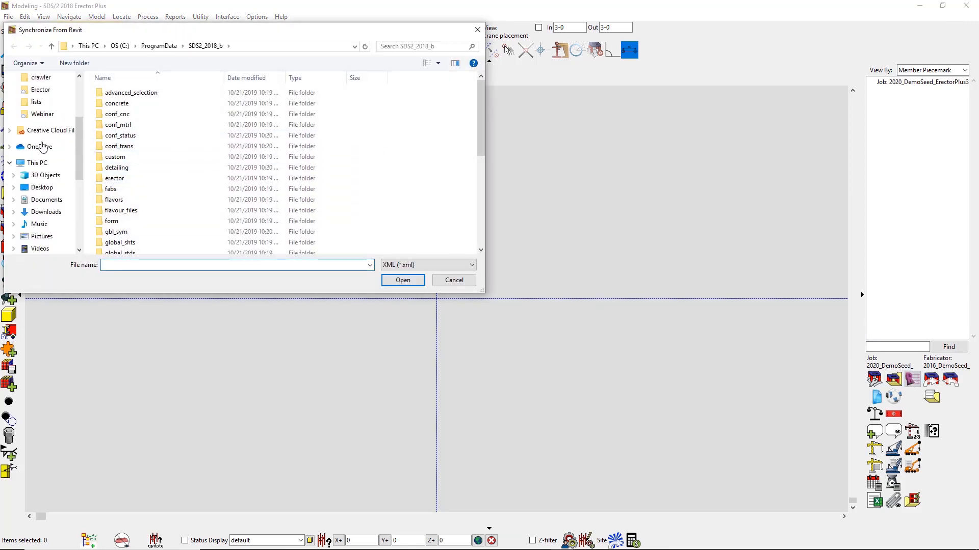
pyautogui.scroll(3, 46, 194)
pyautogui.click(43, 199)
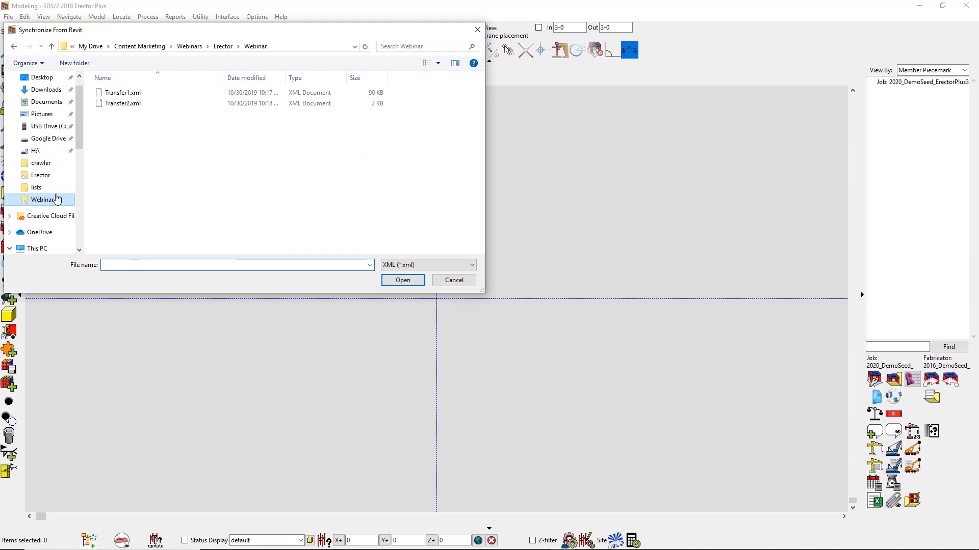
pyautogui.doubleClick(136, 94)
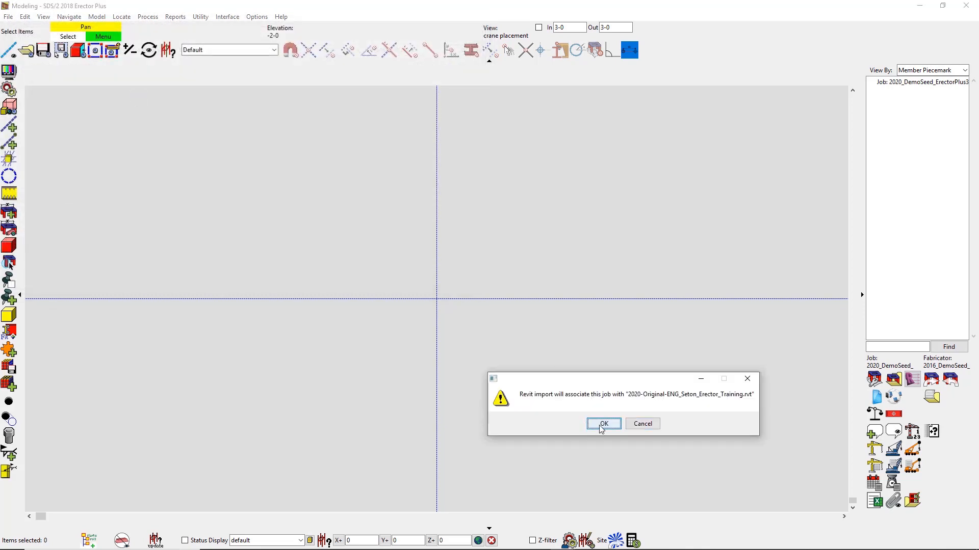
pyautogui.click(602, 424)
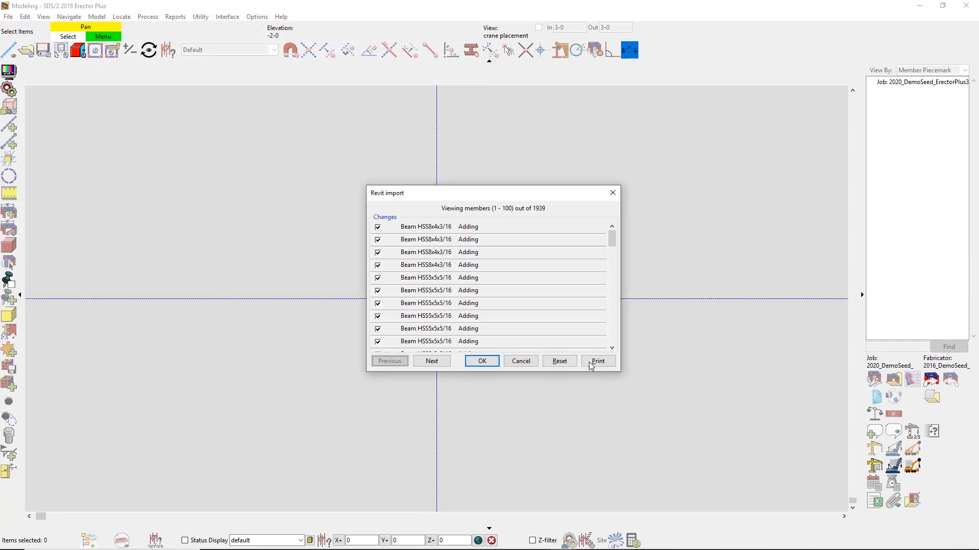
# Look through the members to be added by the Revit import and accept the import with all of them enabled.
pyautogui.moveTo(614, 239); pyautogui.dragTo(613, 335)
pyautogui.click(423, 363)
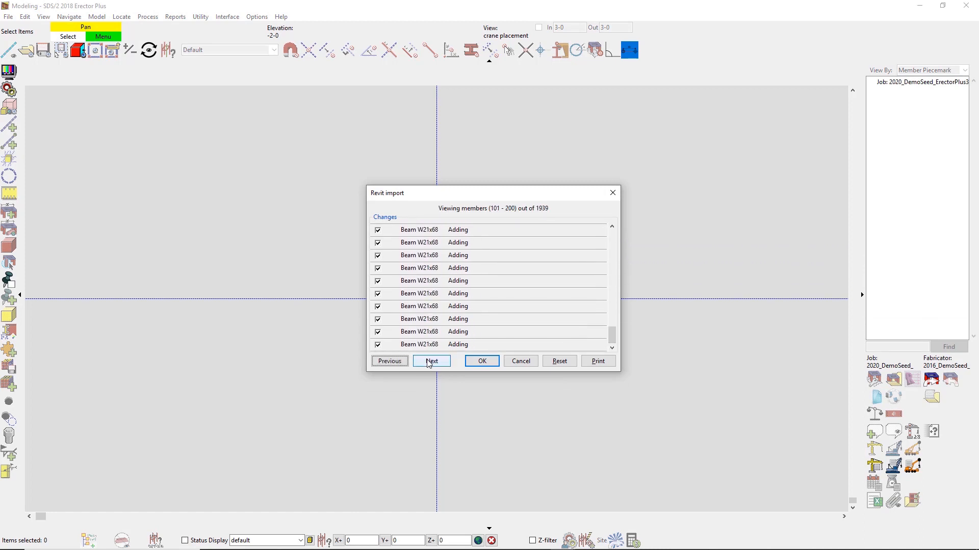
pyautogui.click(428, 363)
pyautogui.click(485, 363)
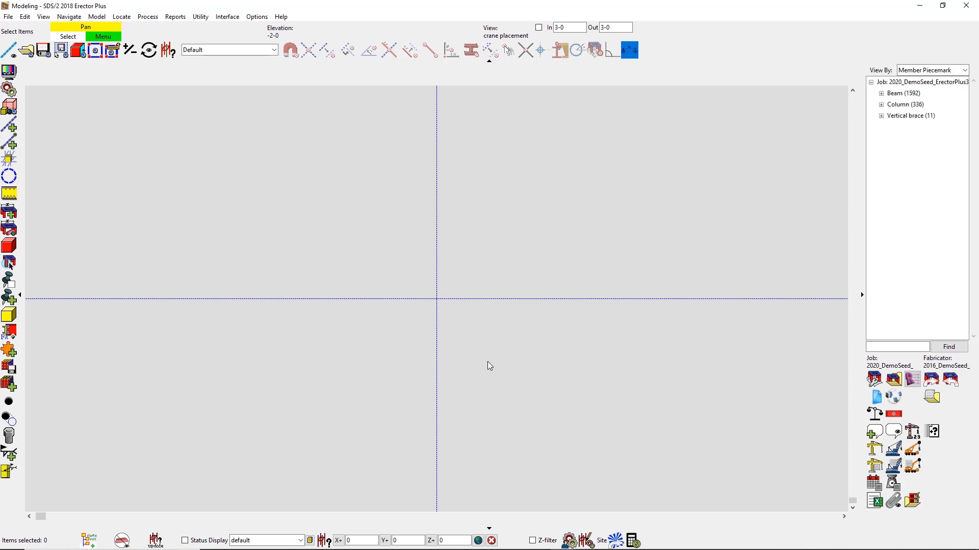
pyautogui.click(471, 302)
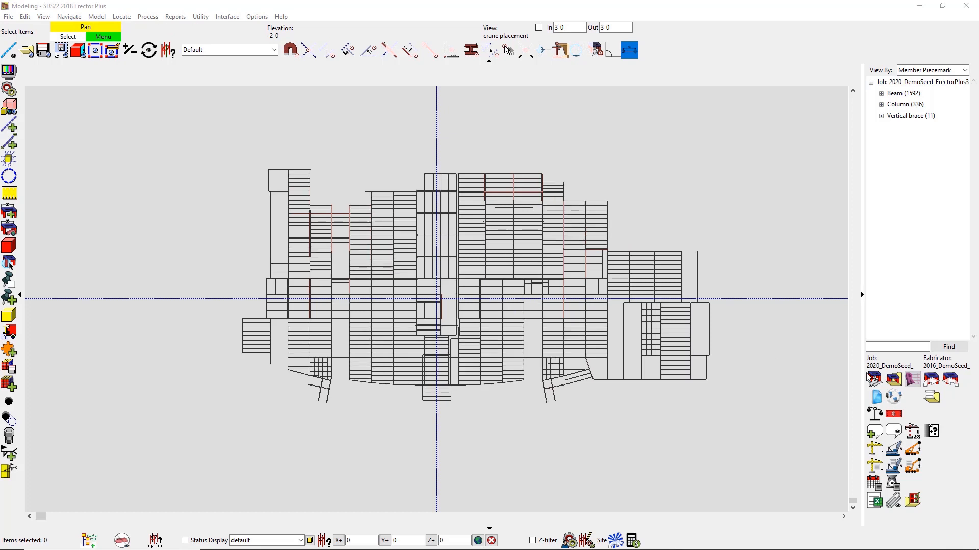
# Link the exported foundation IFC from the Webinar folder as a reference model, accepting the default IFC 2x3 options.
pyautogui.click(894, 380)
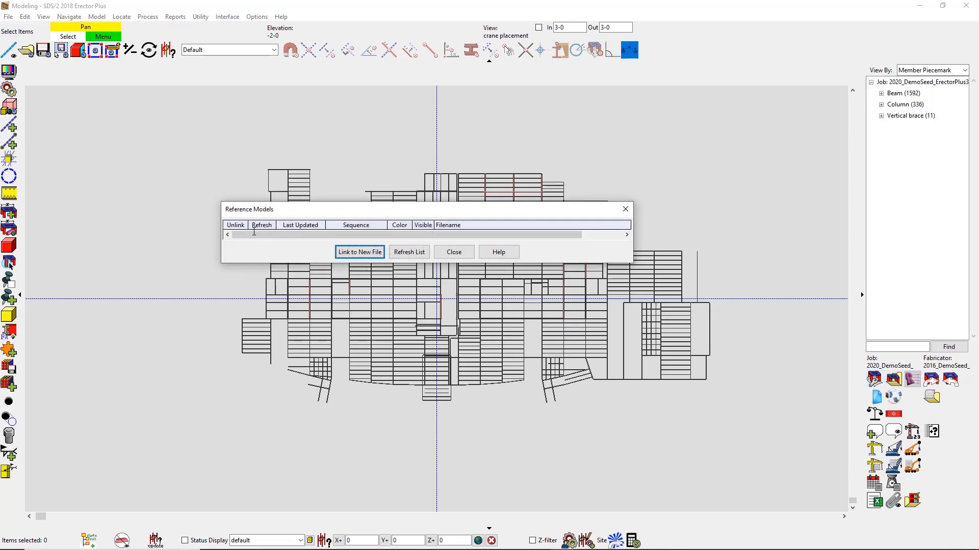
pyautogui.click(351, 252)
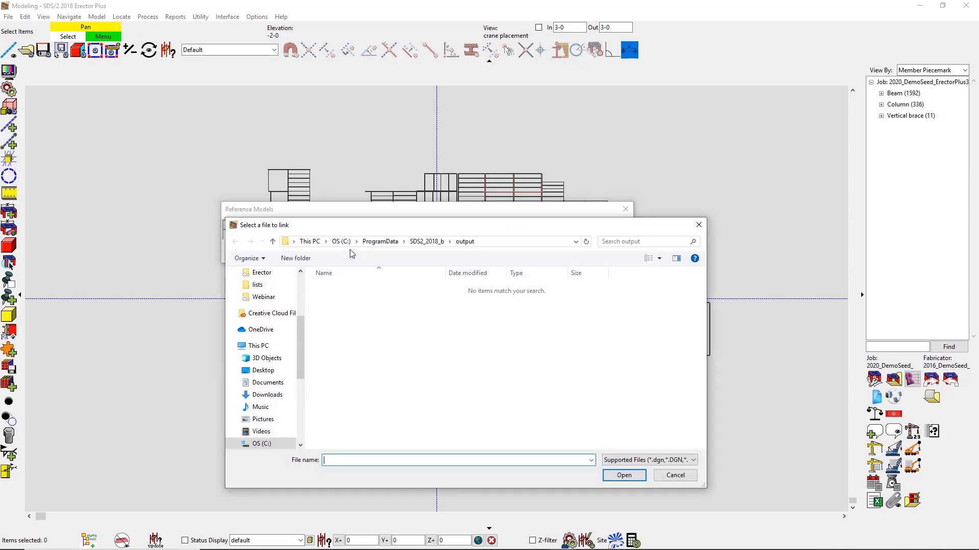
pyautogui.click(263, 297)
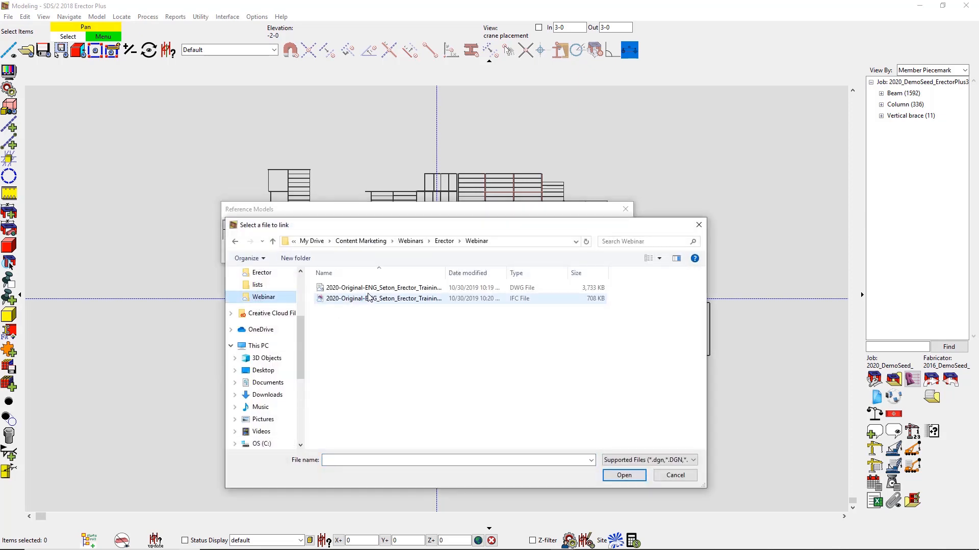
pyautogui.doubleClick(369, 299)
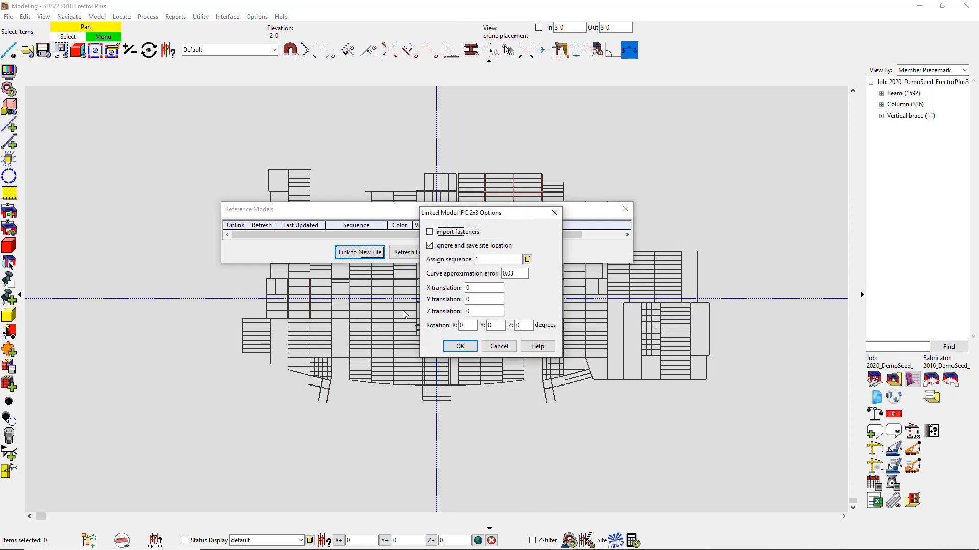
pyautogui.click(464, 347)
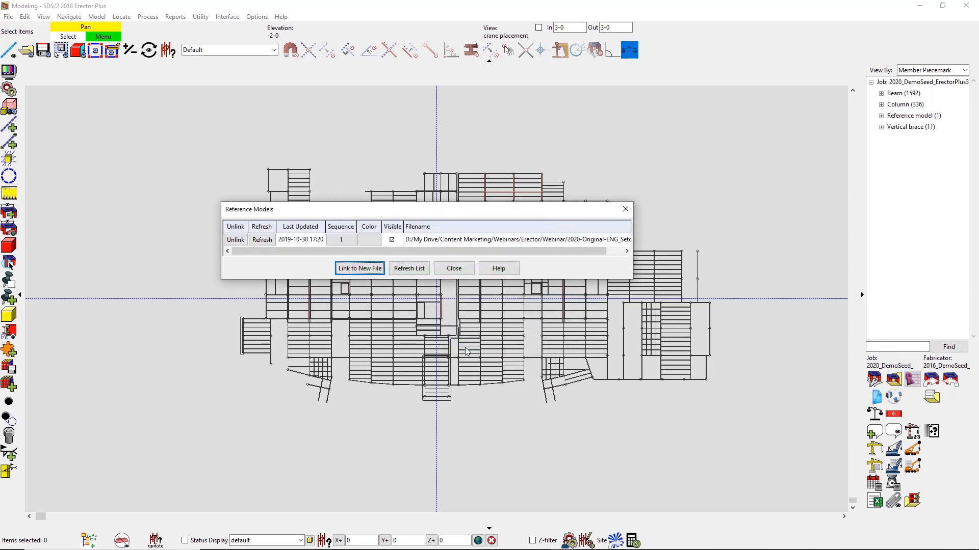
pyautogui.click(458, 270)
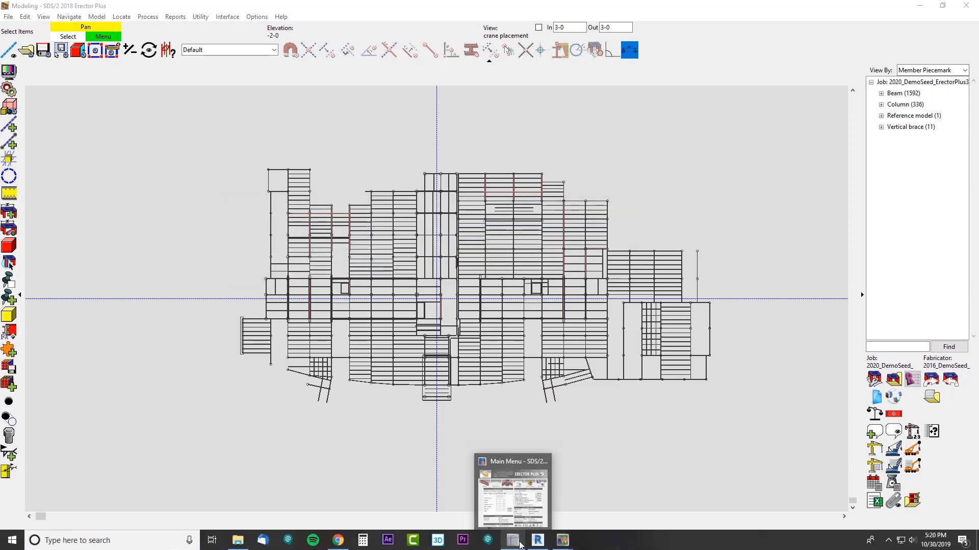
# From the Main Menu, import the exported DWG in the Webinar folder as a reference drawing and return to Modeling.
pyautogui.click(522, 543)
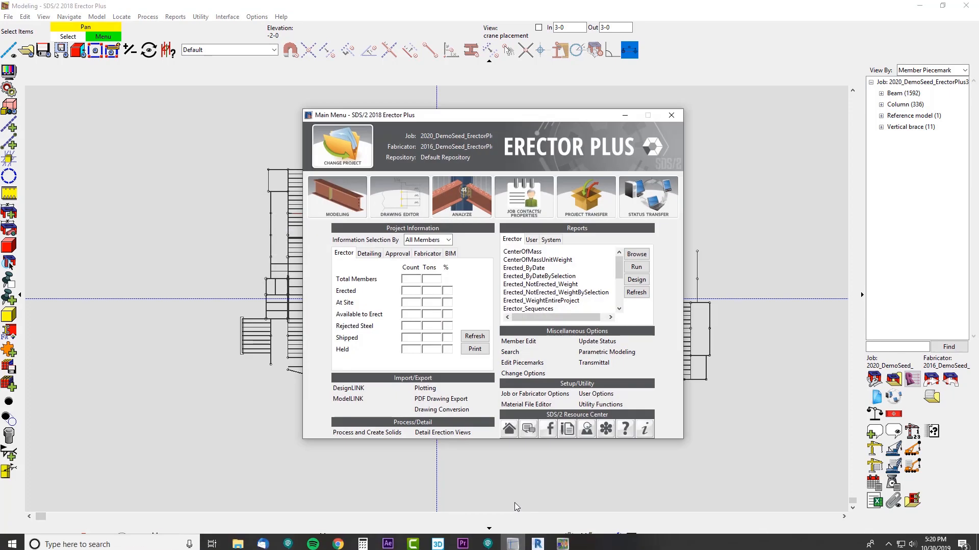
pyautogui.click(464, 410)
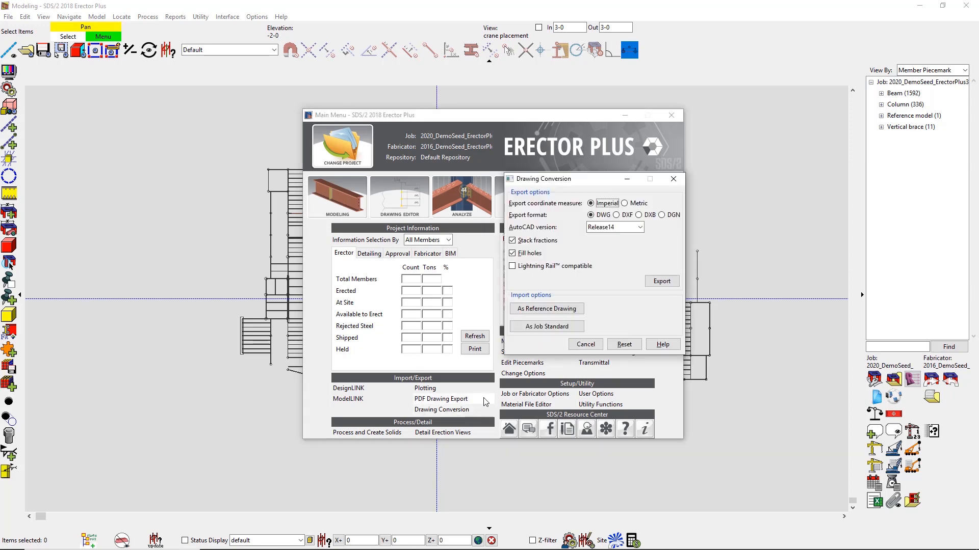
pyautogui.click(576, 309)
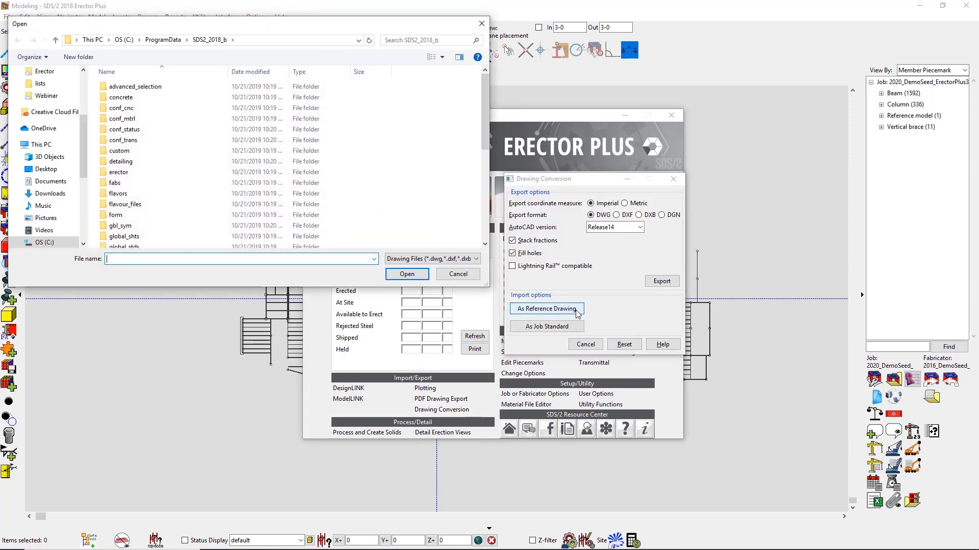
pyautogui.click(45, 96)
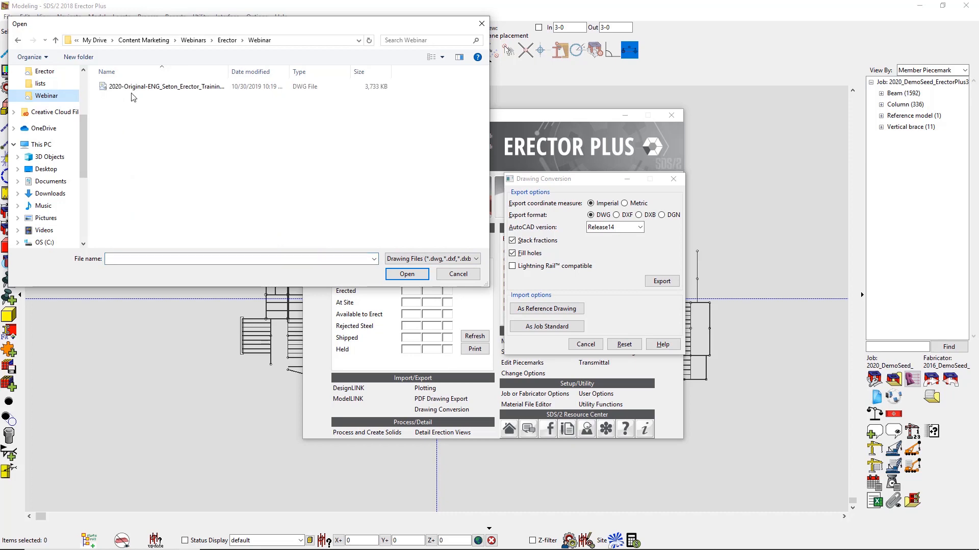
pyautogui.doubleClick(148, 92)
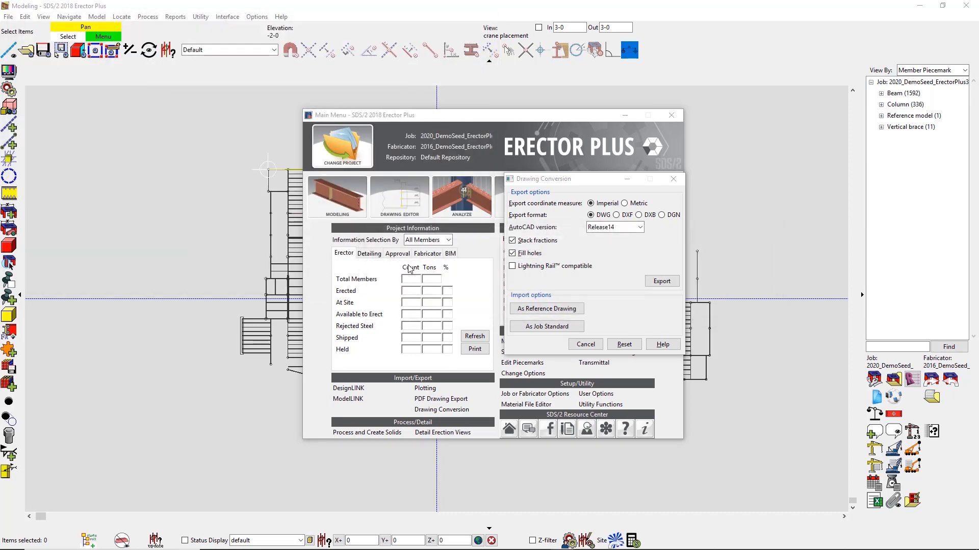
pyautogui.click(573, 346)
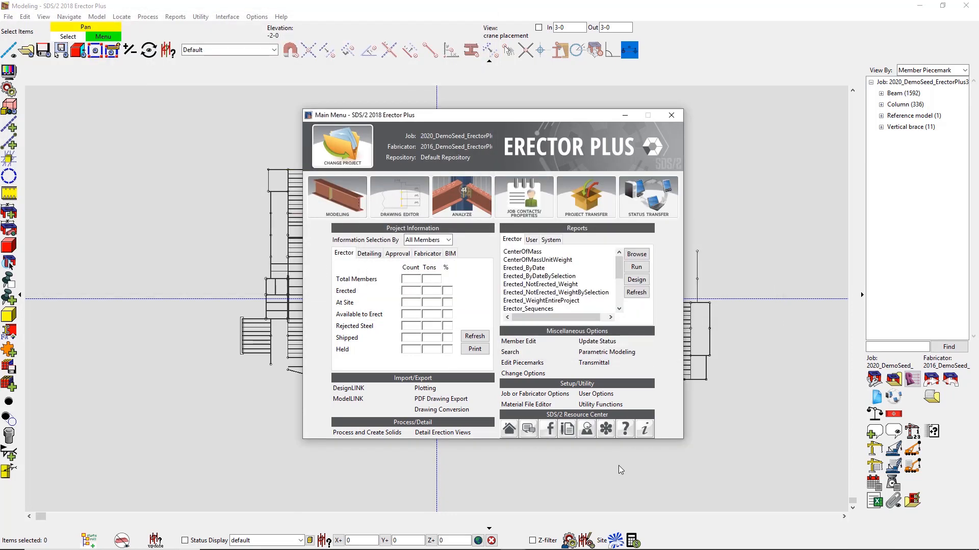
pyautogui.click(619, 466)
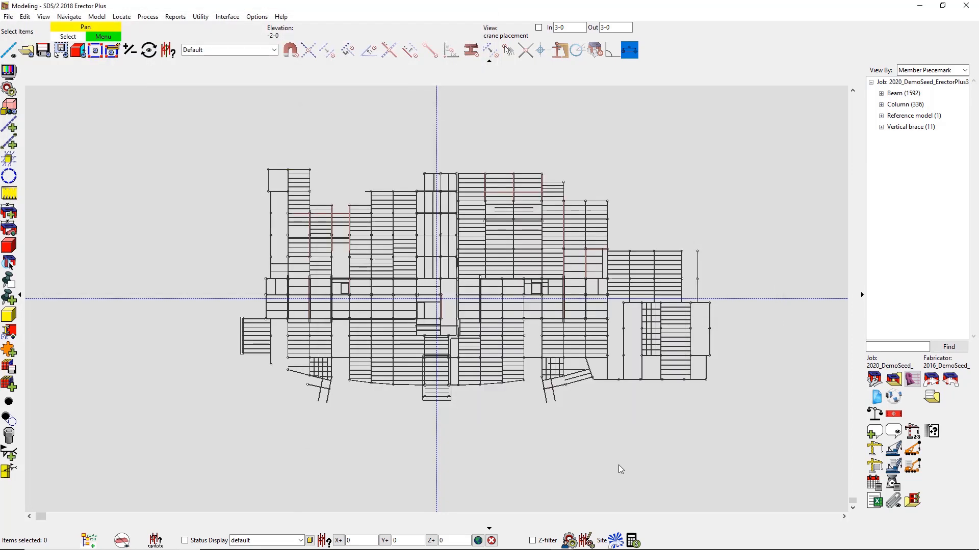
# Choose the reference drawing ErectorTrain_BLDG-Grid-SDS2 for adding to the model view.
pyautogui.click(875, 379)
pyautogui.click(603, 259)
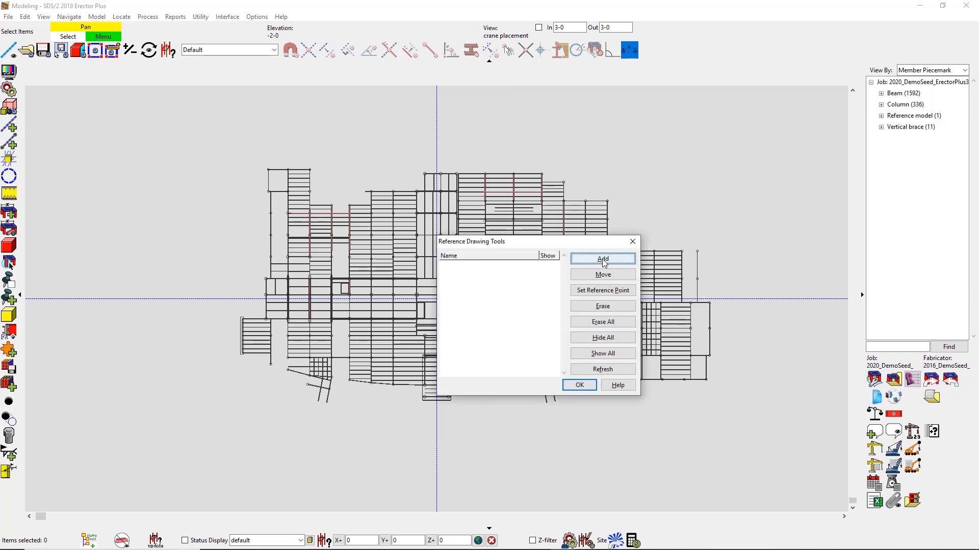
pyautogui.click(588, 276)
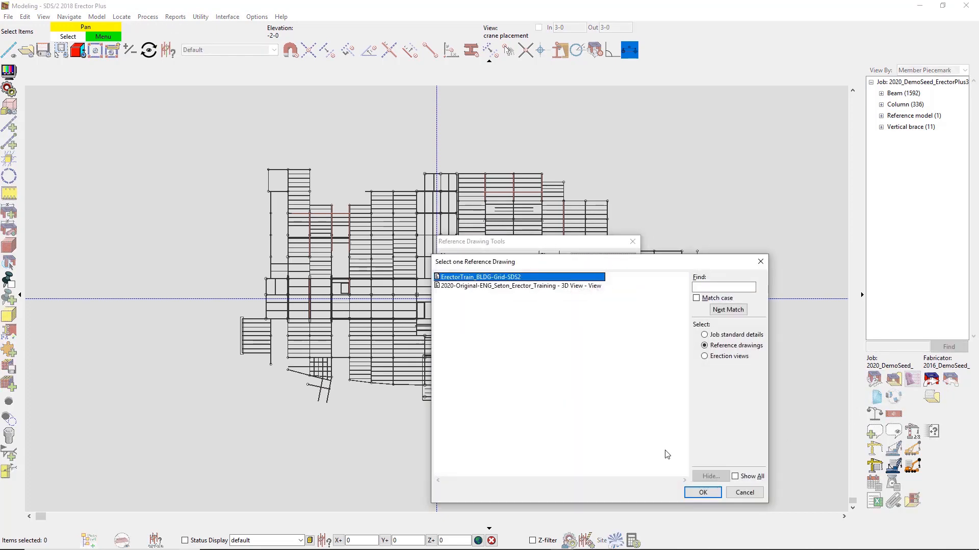
pyautogui.click(697, 493)
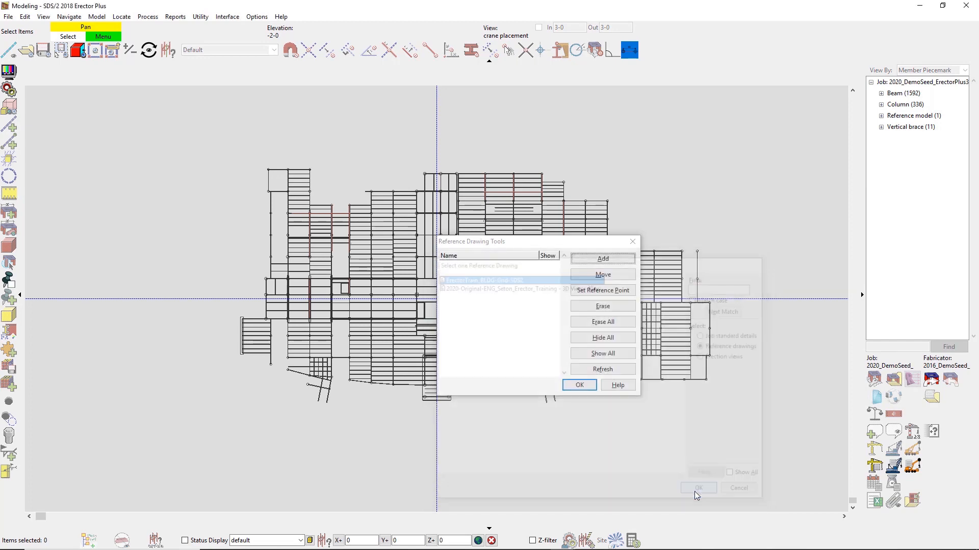
# Place the grid drawing at the model origin, check its alignment with the steel and close the reference drawing tools.
pyautogui.moveTo(516, 247); pyautogui.dragTo(774, 248)
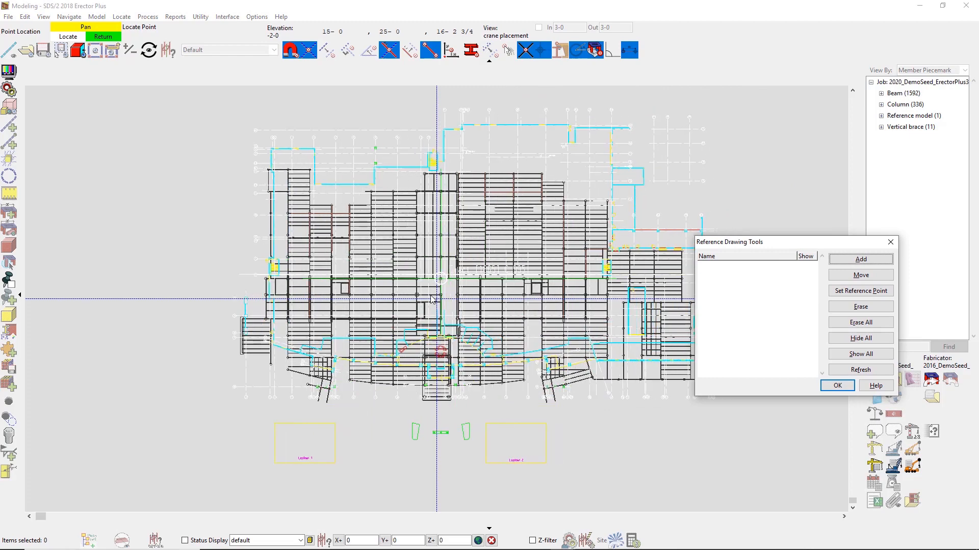
pyautogui.scroll(5, 431, 305)
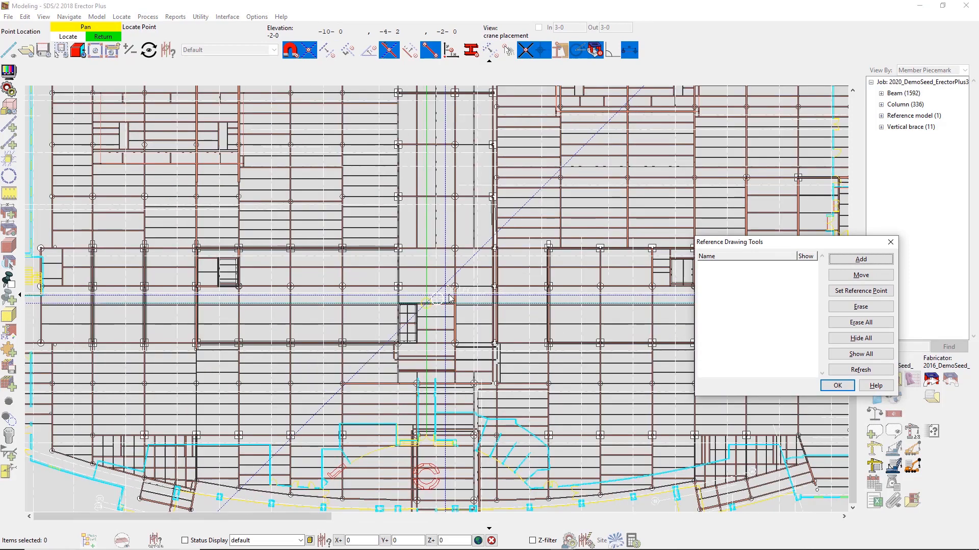
pyautogui.click(450, 298)
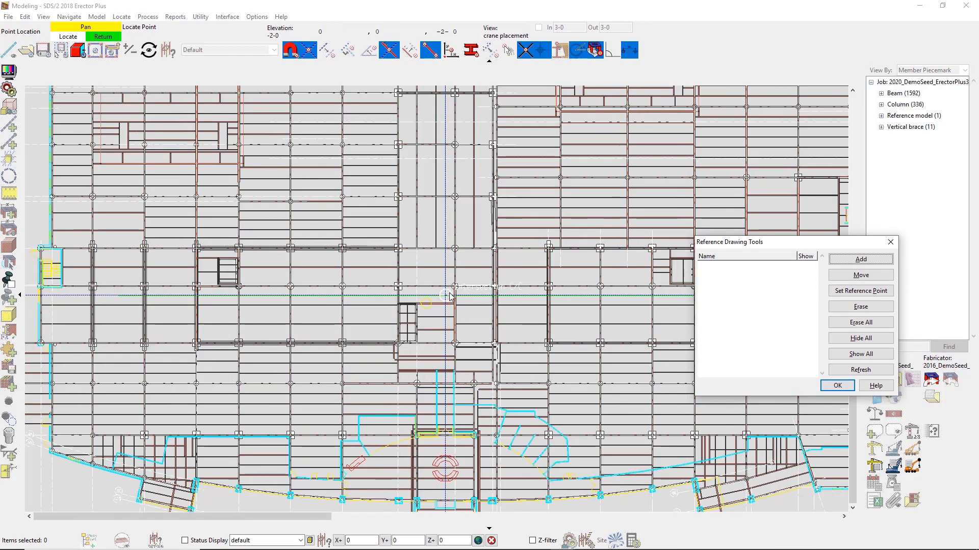
pyautogui.scroll(-6, 378, 309)
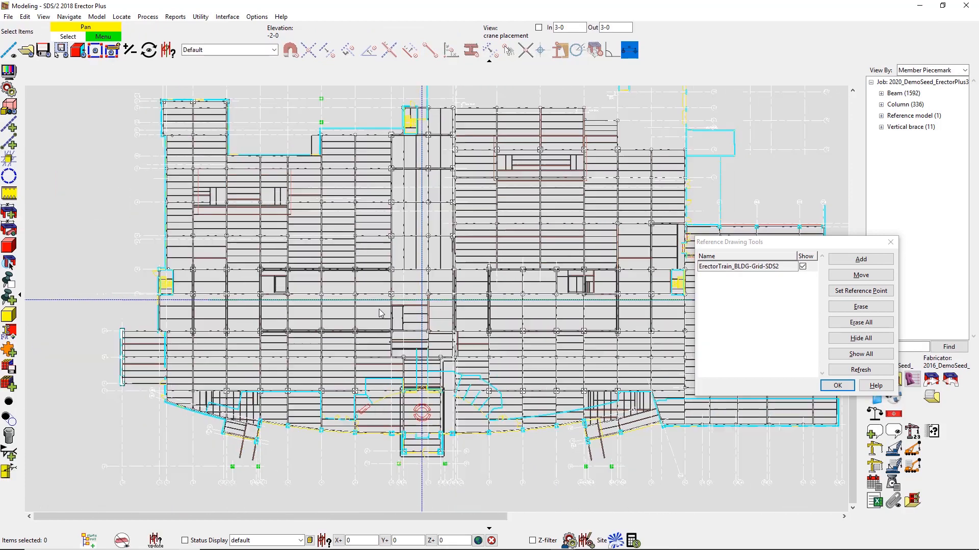
pyautogui.keyDown('shift'); pyautogui.moveTo(463, 350); pyautogui.dragTo(403, 219, button='middle'); pyautogui.keyUp('shift')
pyautogui.press('Home')
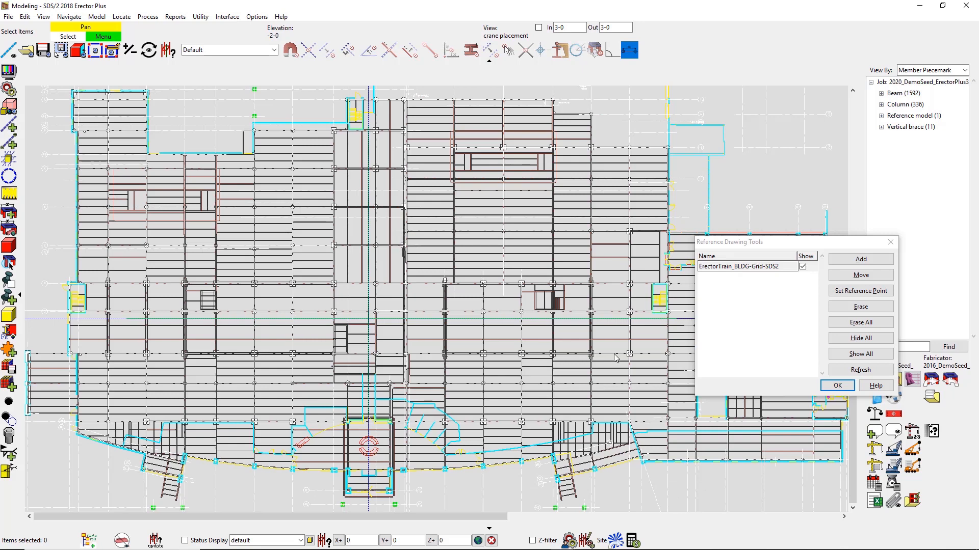
pyautogui.click(822, 387)
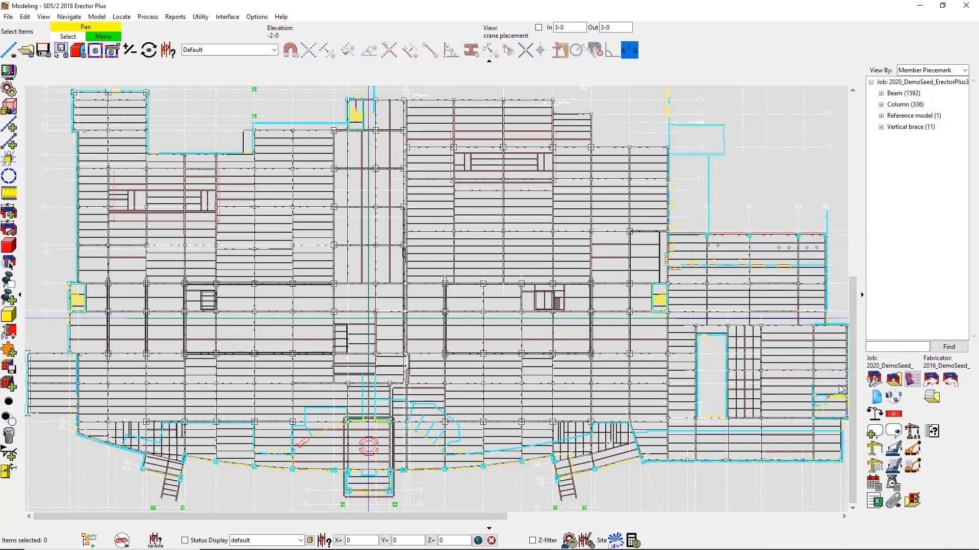
# Turn on Status Display with the default scheme and focus on the small steel bay at the building's lower-left end.
pyautogui.click(185, 541)
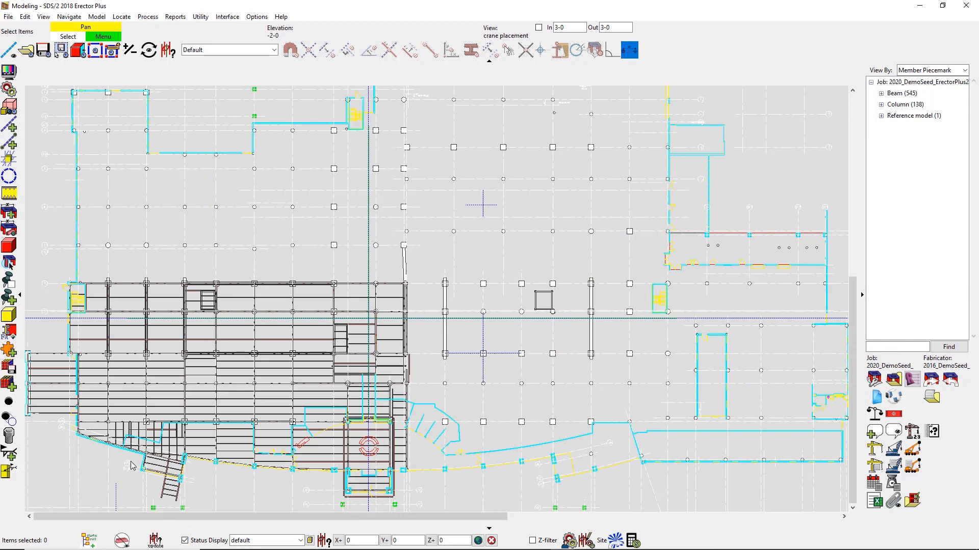
pyautogui.moveTo(132, 460); pyautogui.dragTo(316, 462, button='middle')
pyautogui.scroll(5, 213, 412)
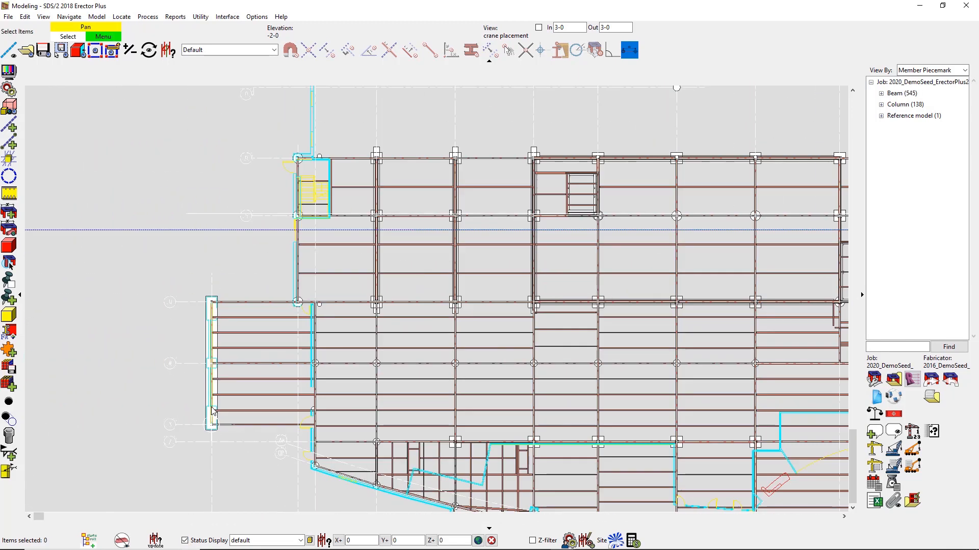
# Synchronize from Revit using Transfer2.xml in the Webinar folder, zoom to the listed beam and accept its end location changes.
pyautogui.click(915, 379)
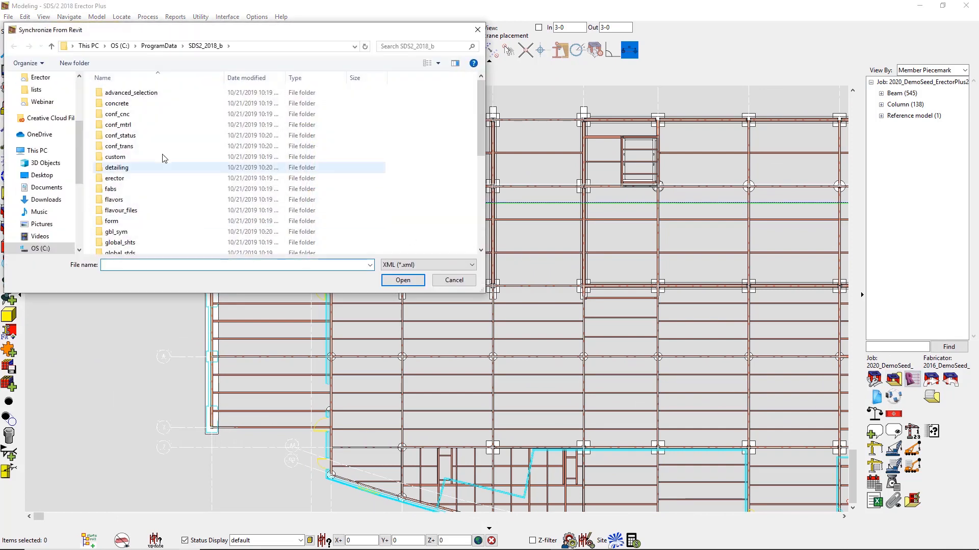
pyautogui.click(43, 103)
pyautogui.doubleClick(125, 104)
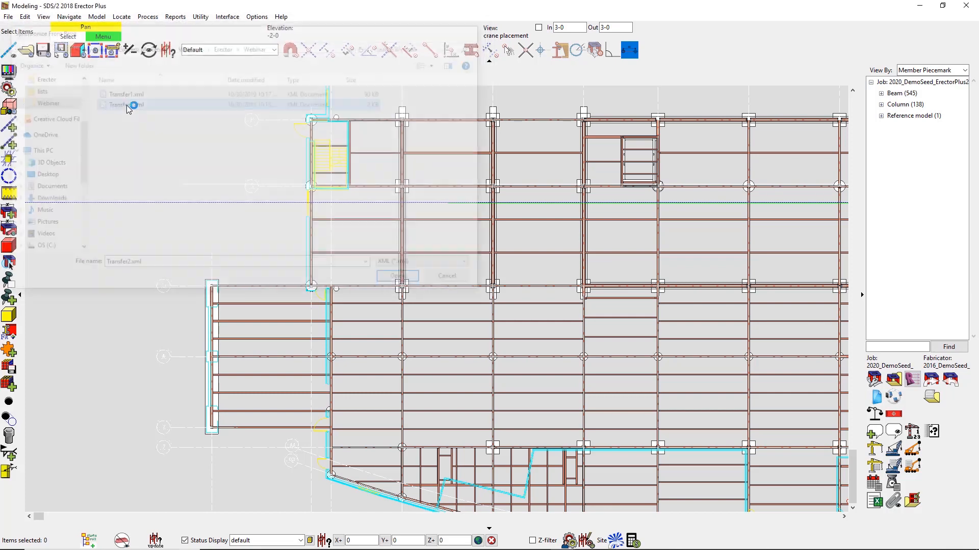
pyautogui.click(399, 231)
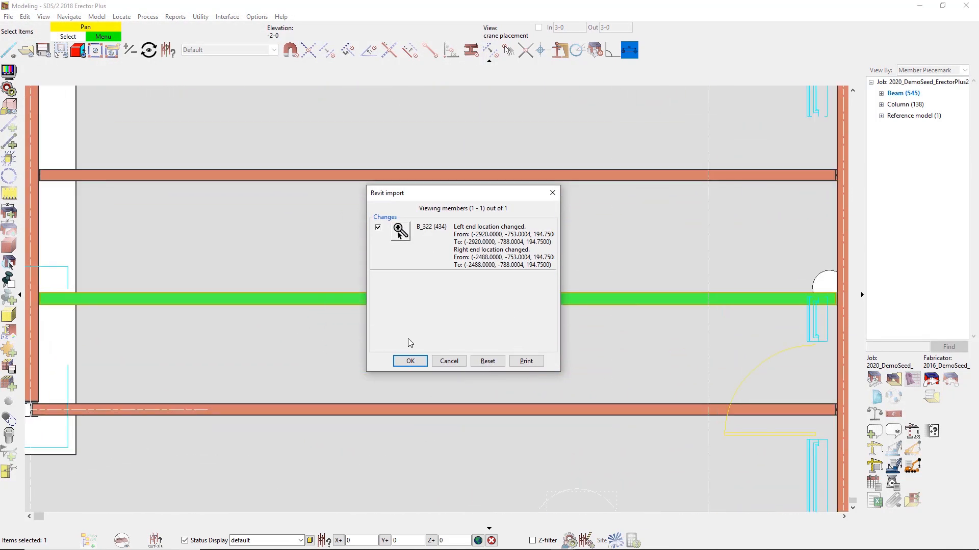
pyautogui.click(410, 361)
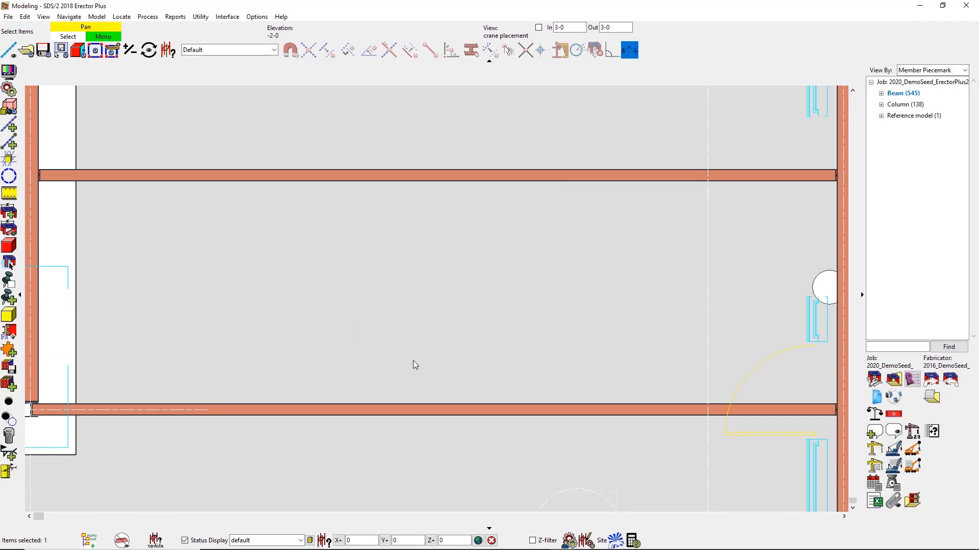
pyautogui.click(405, 463)
pyautogui.scroll(-2, 404, 463)
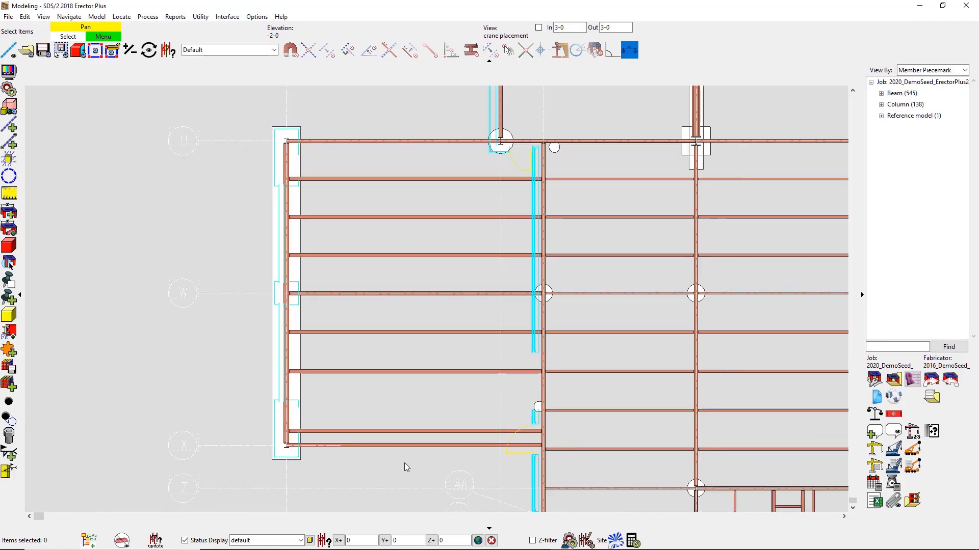
# Select all the building steel, report its heaviest member and note that member's piecemark.
pyautogui.scroll(-3, 417, 462)
pyautogui.scroll(-2, 454, 466)
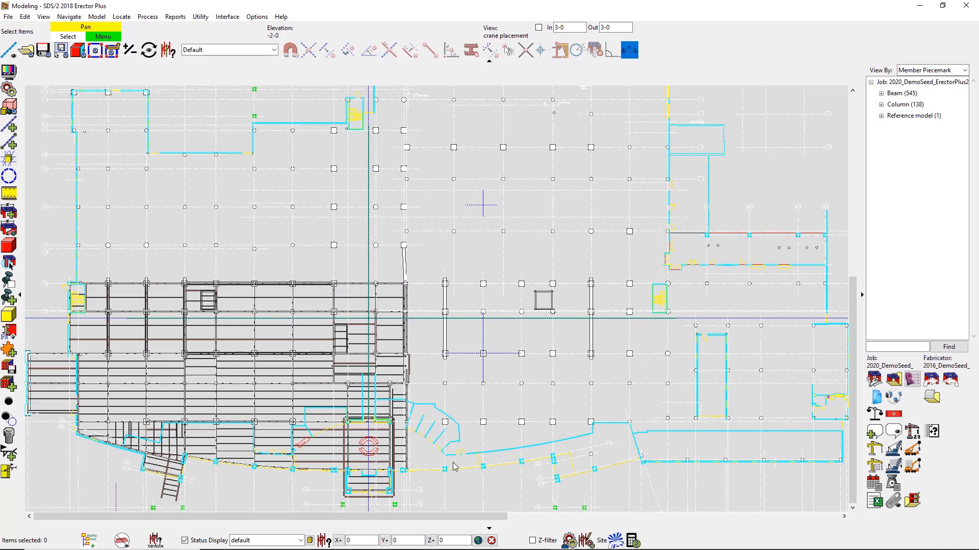
pyautogui.moveTo(454, 466); pyautogui.dragTo(24, 229)
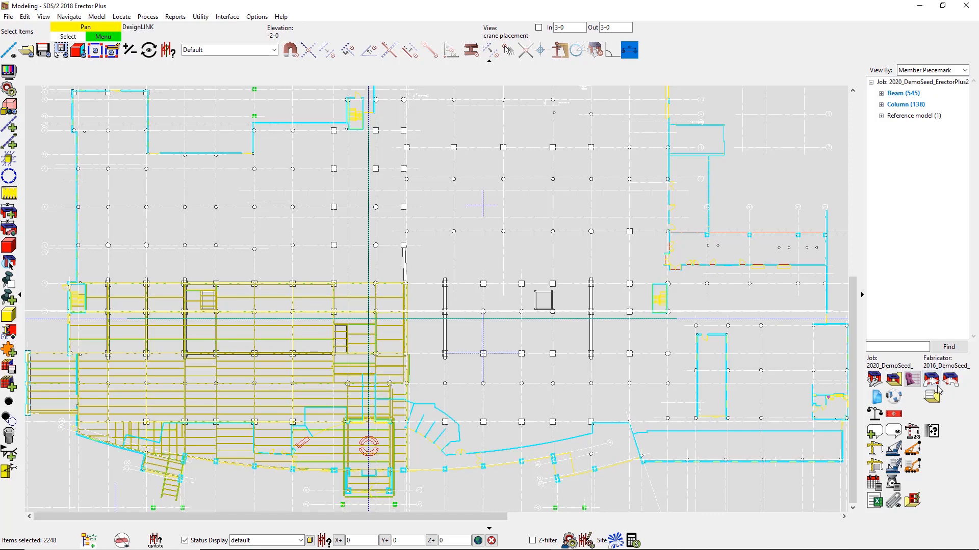
pyautogui.click(876, 415)
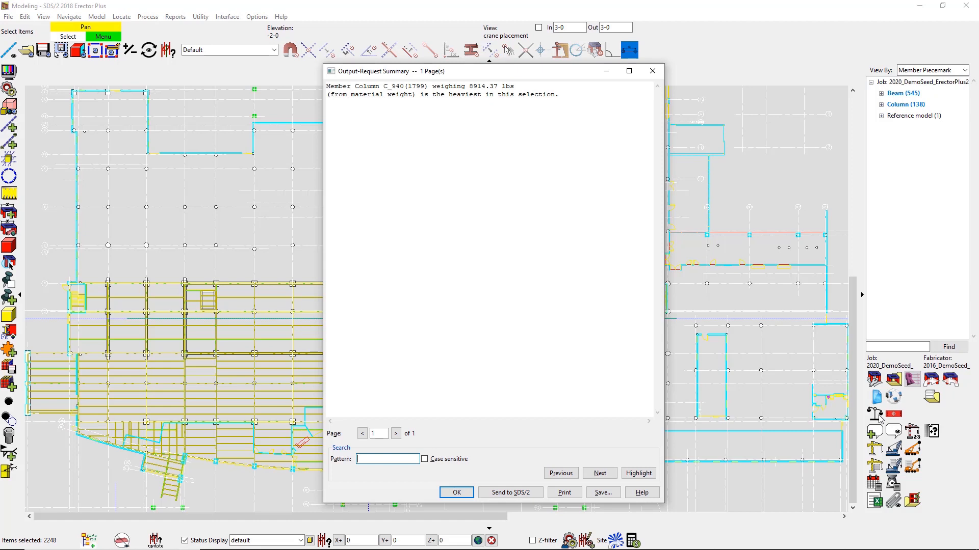
pyautogui.moveTo(383, 86); pyautogui.dragTo(532, 86)
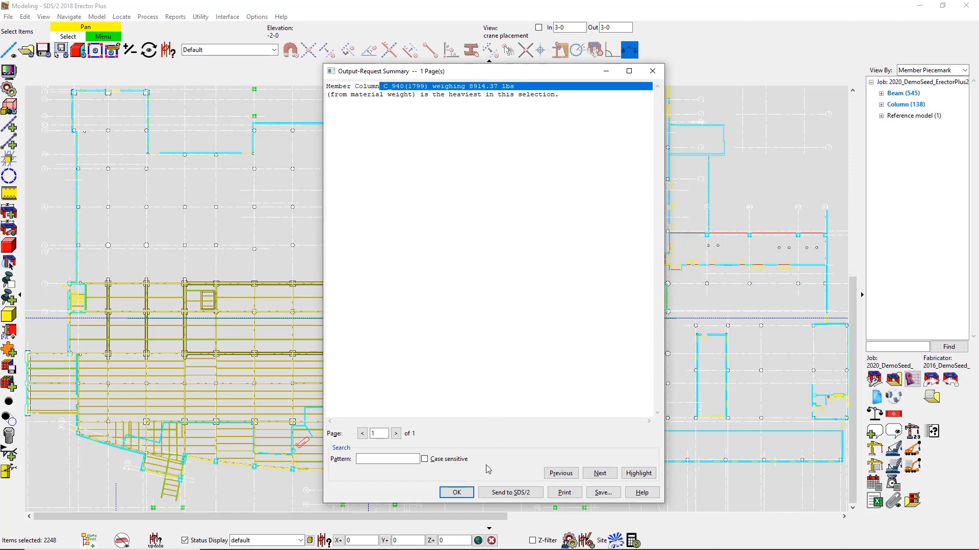
pyautogui.click(466, 493)
# Find piecemark C_940 in the model tree, select its single column and zoom to fit it.
pyautogui.click(901, 347)
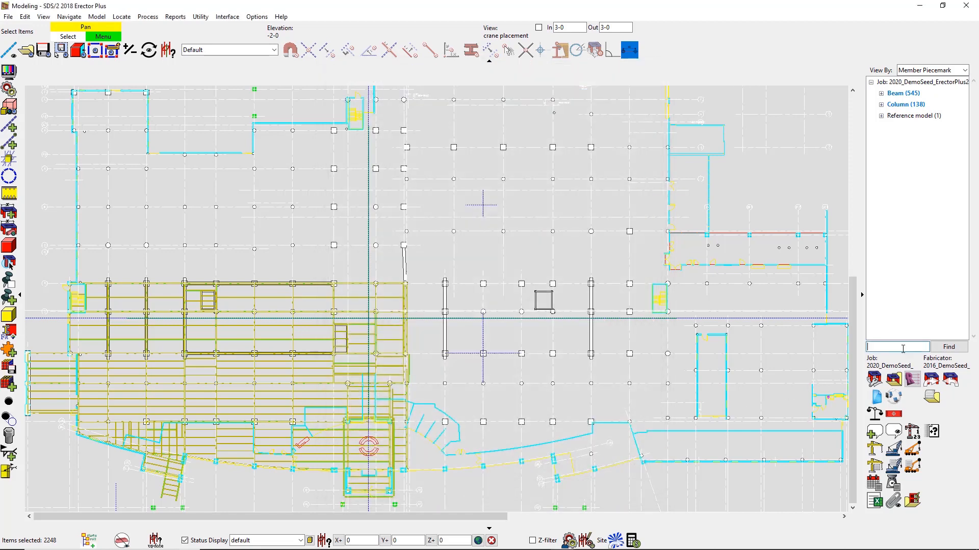
pyautogui.write('C_940')
pyautogui.click(953, 349)
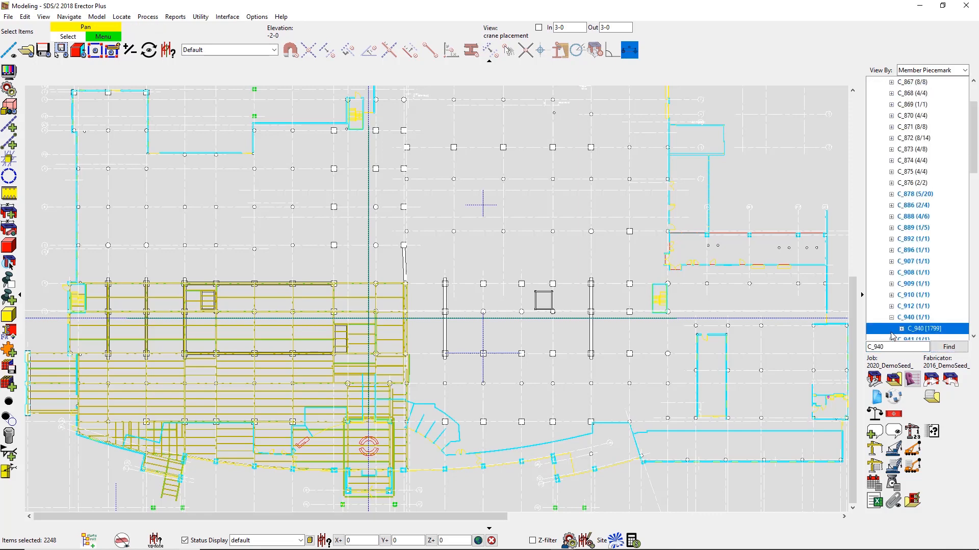
pyautogui.click(920, 331)
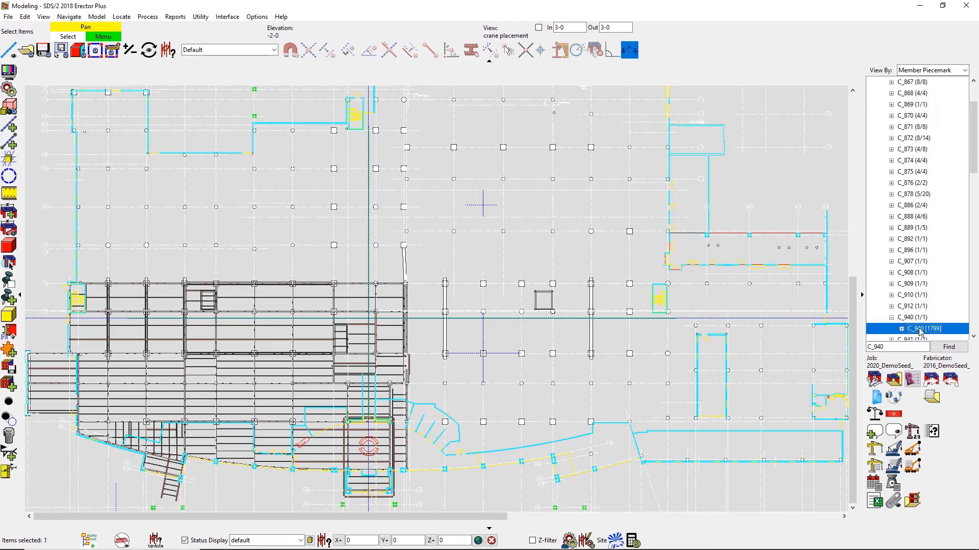
pyautogui.rightClick(920, 331)
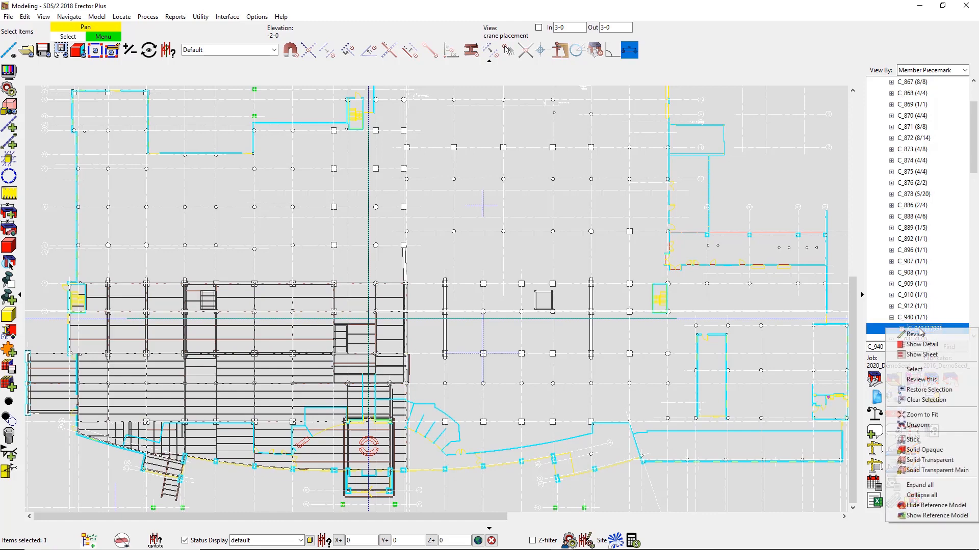
pyautogui.click(923, 417)
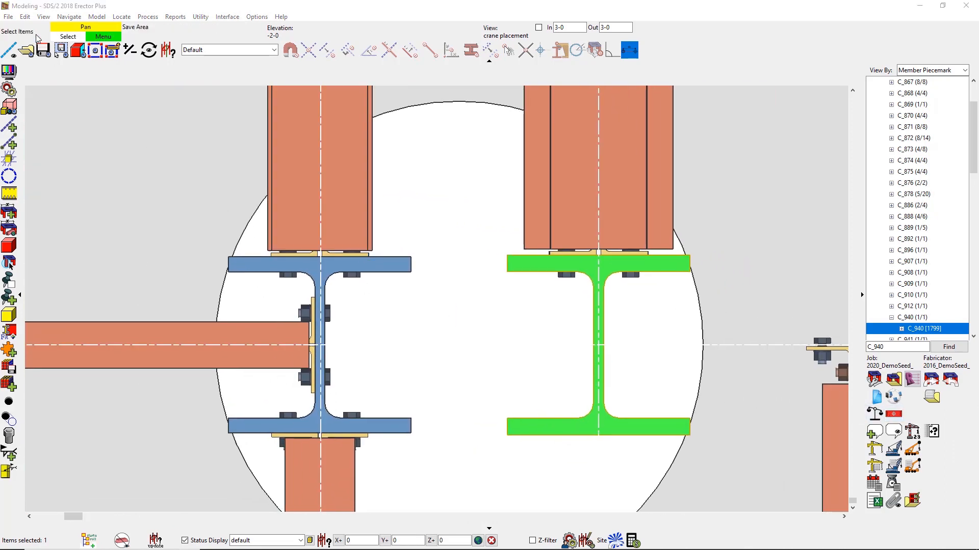
# Save the selected column as a selection named Heaviest Member, and clear the selection in the model.
pyautogui.click(26, 18)
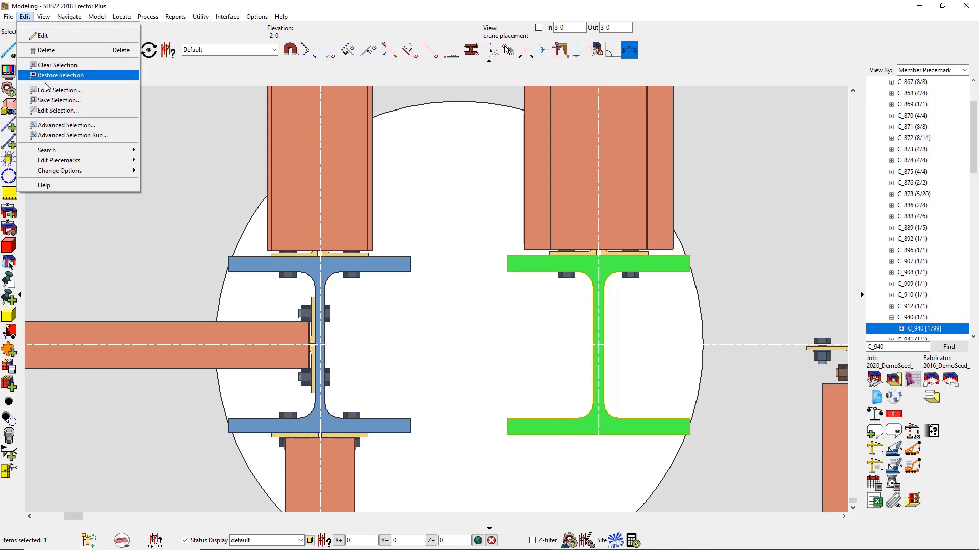
pyautogui.click(50, 101)
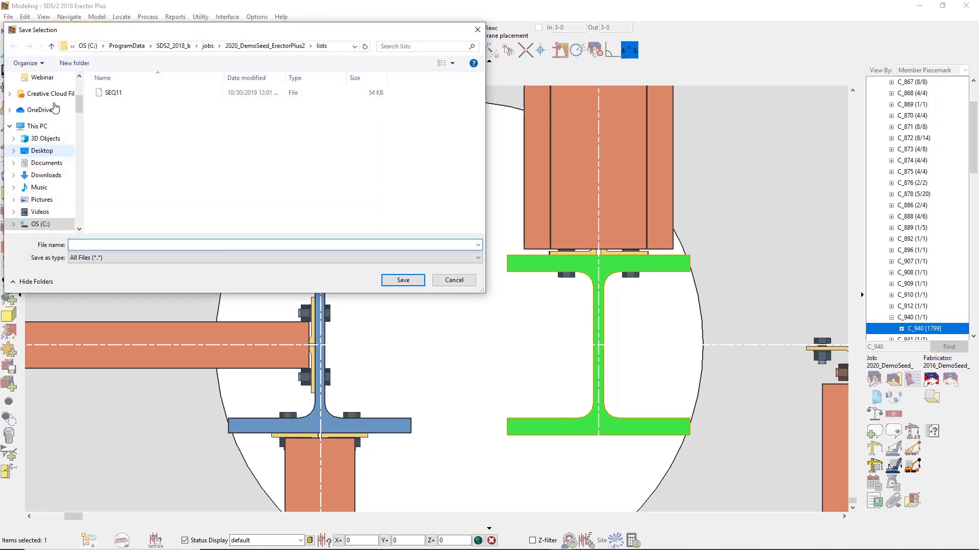
pyautogui.write('Heaviest Member')
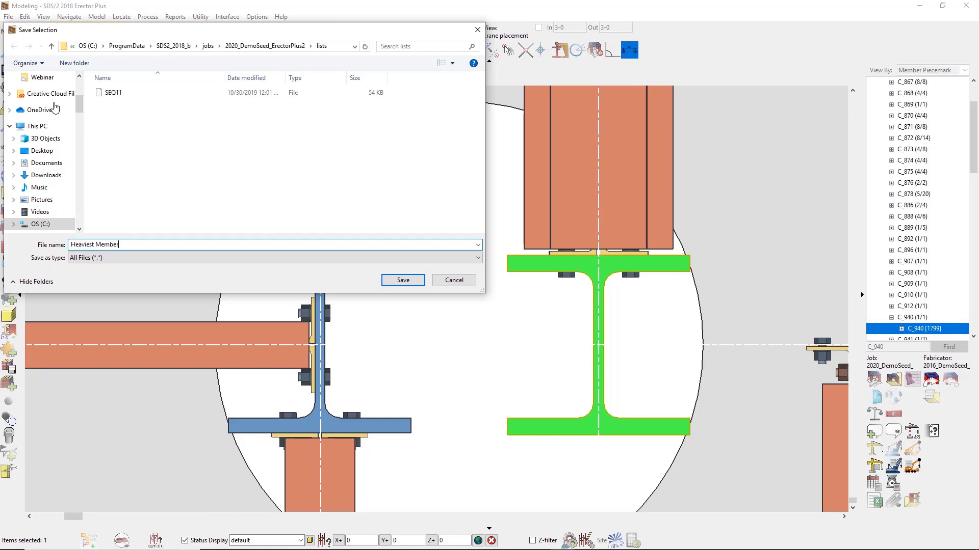
pyautogui.press('Return')
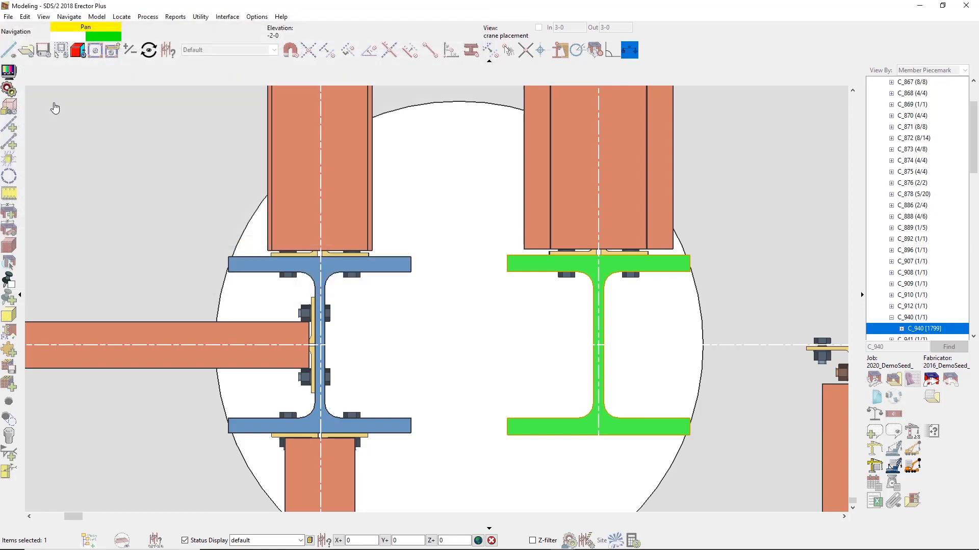
pyautogui.click(632, 322)
pyautogui.scroll(-10, 632, 321)
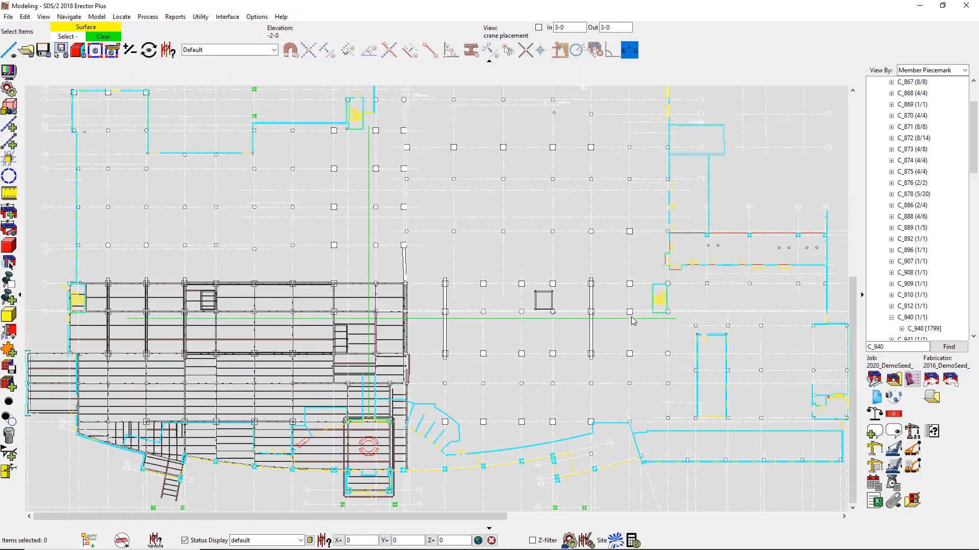
# Hide the ErectorTrain_BLDG-Grid-SDS2 reference drawing and the linked foundation reference model.
pyautogui.click(875, 380)
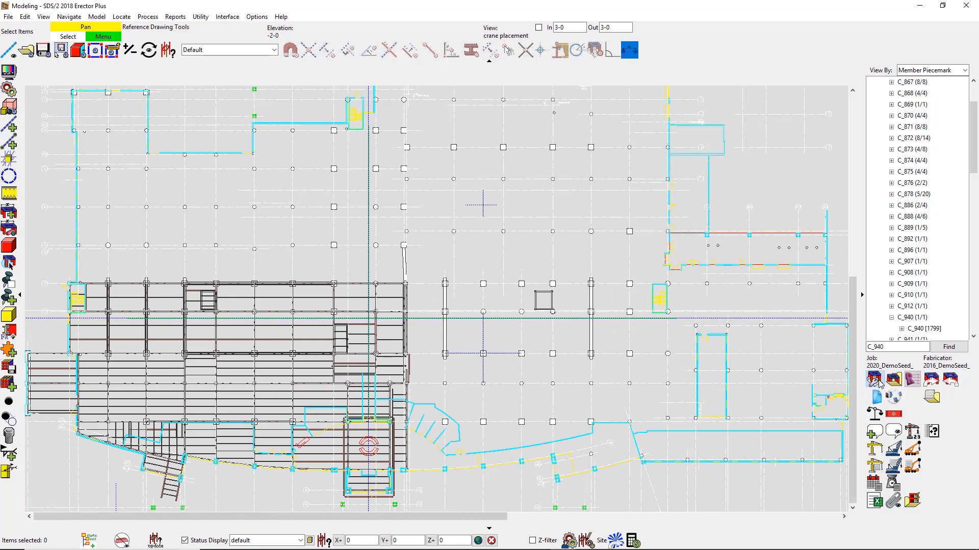
pyautogui.click(802, 266)
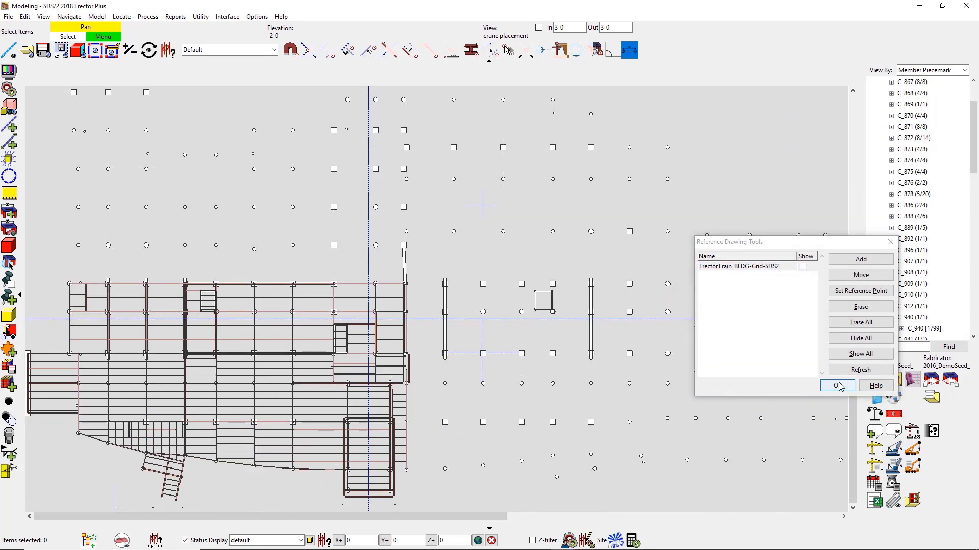
pyautogui.click(837, 386)
pyautogui.click(893, 378)
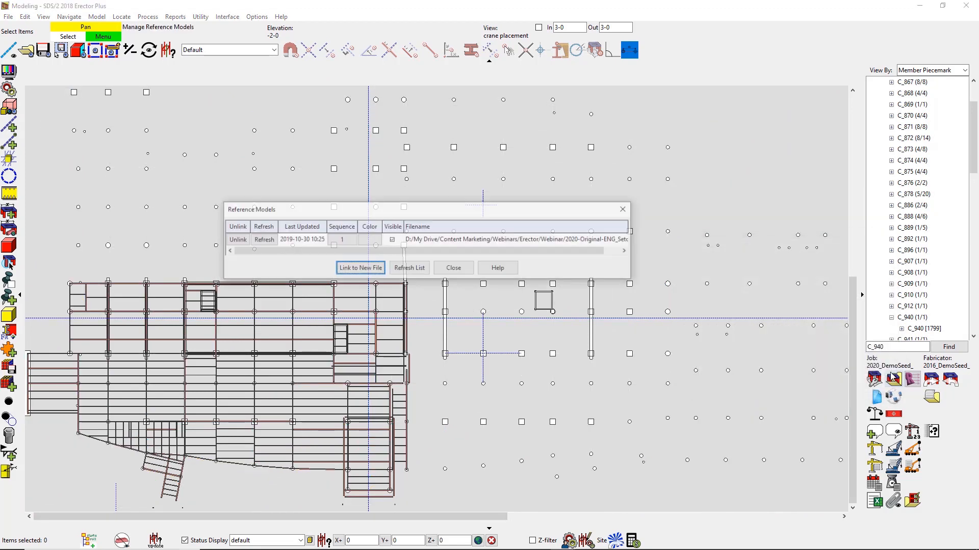
pyautogui.click(391, 240)
pyautogui.click(449, 269)
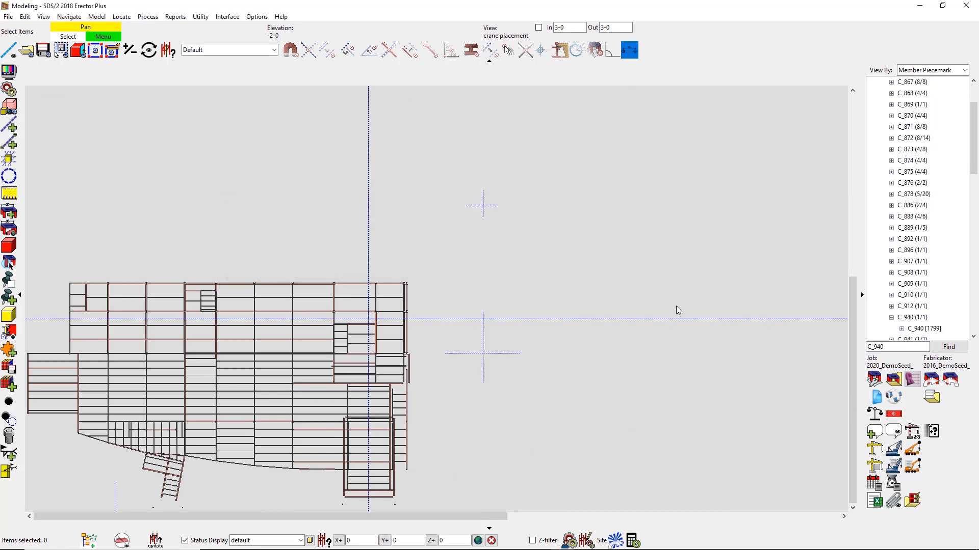
# Start adding a crawler crane with the Manitowoc_2250 specification and name it Crane1.
pyautogui.click(898, 450)
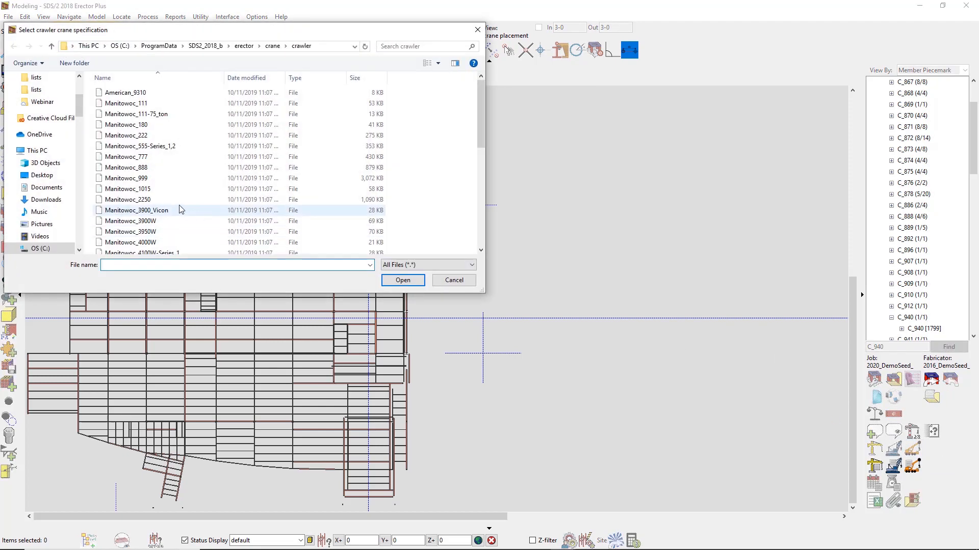
pyautogui.click(164, 199)
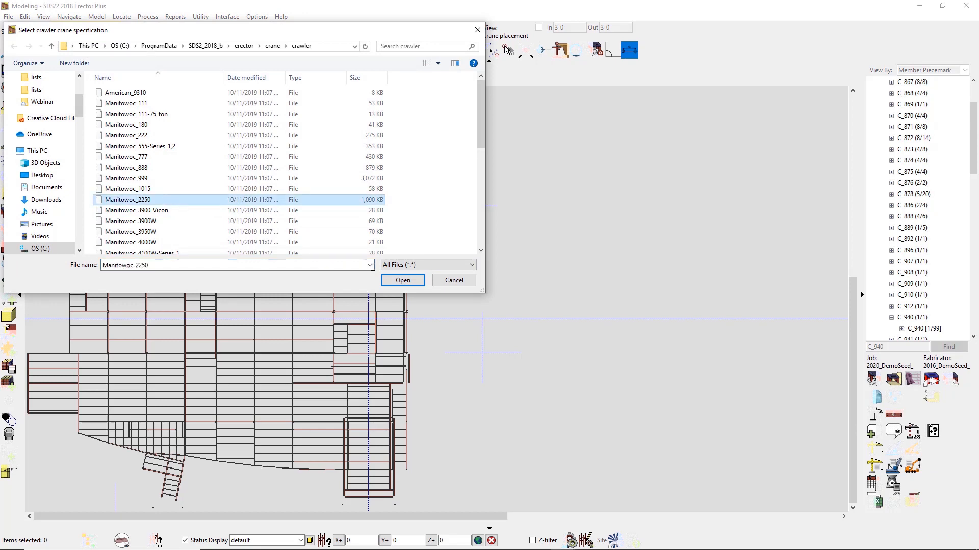
pyautogui.click(397, 282)
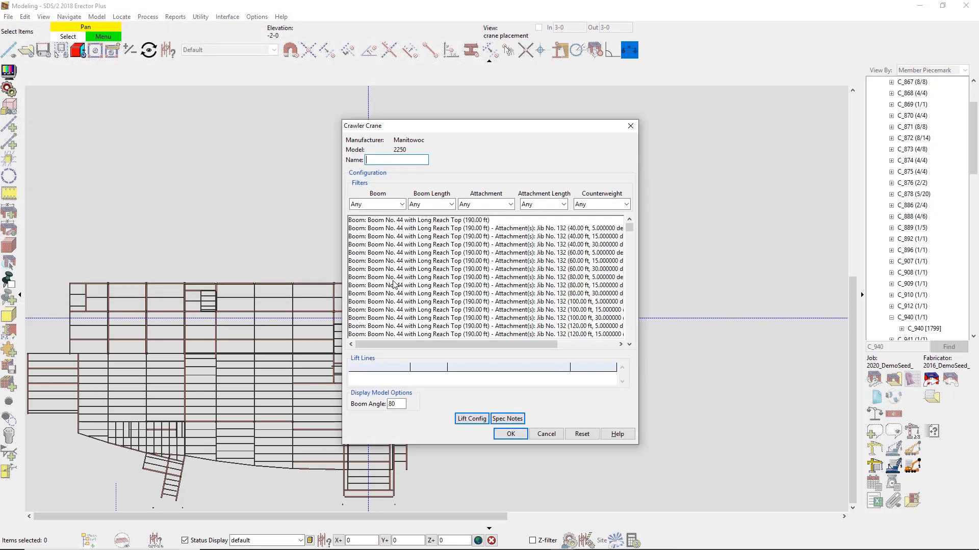
pyautogui.write('Crane1')
# Filter the crane configurations to Boom No. 44 with Heavy Lift Top, boom length 140.00 ft and attachment Jib No. 132.
pyautogui.click(400, 205)
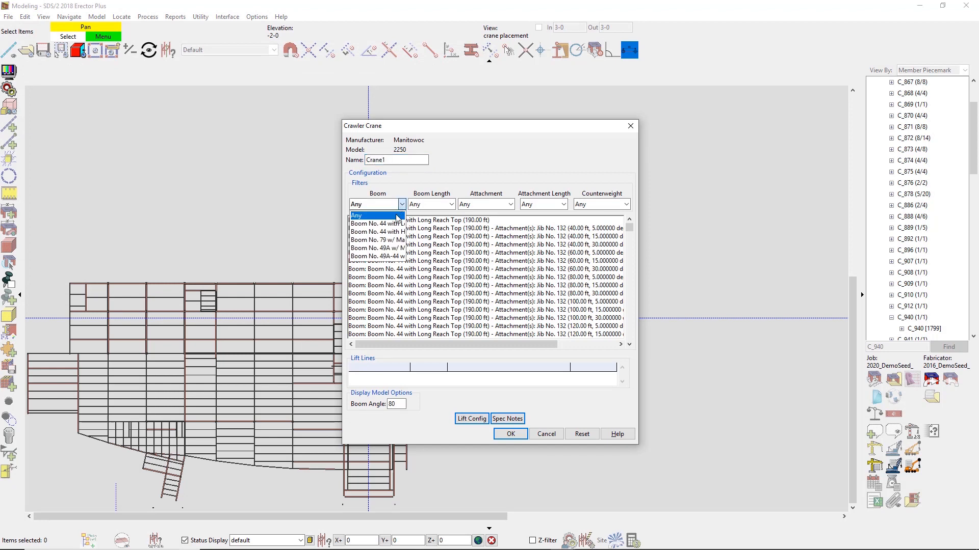
pyautogui.click(393, 231)
pyautogui.click(445, 205)
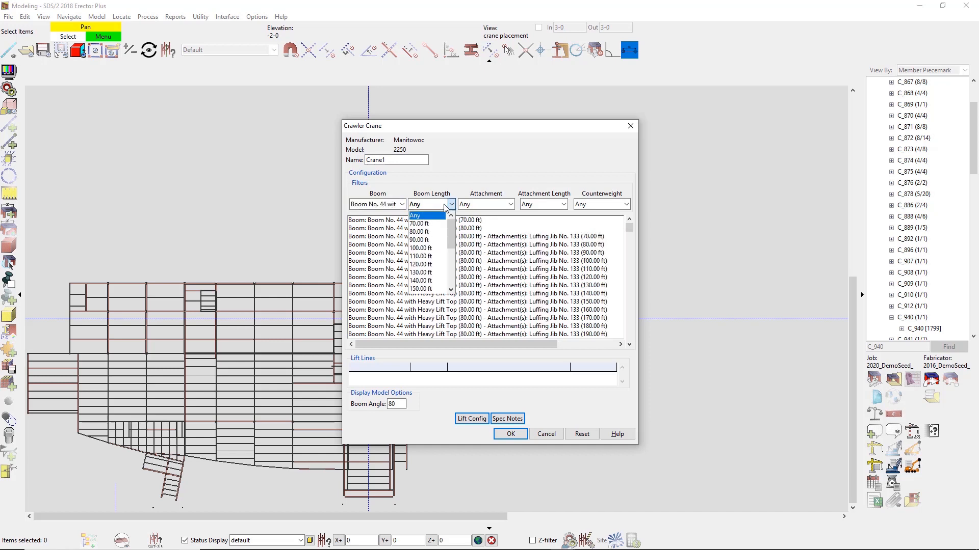
pyautogui.click(425, 278)
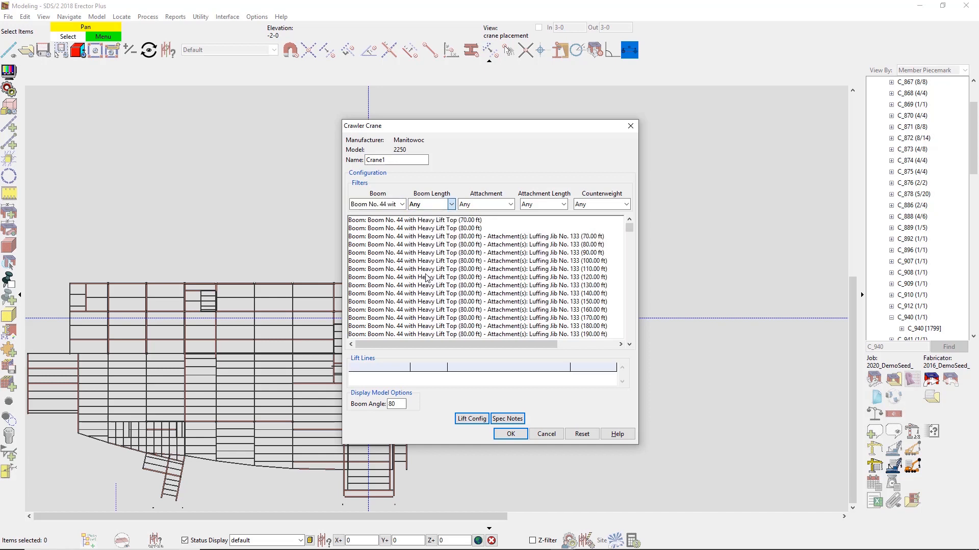
pyautogui.click(510, 204)
pyautogui.click(474, 223)
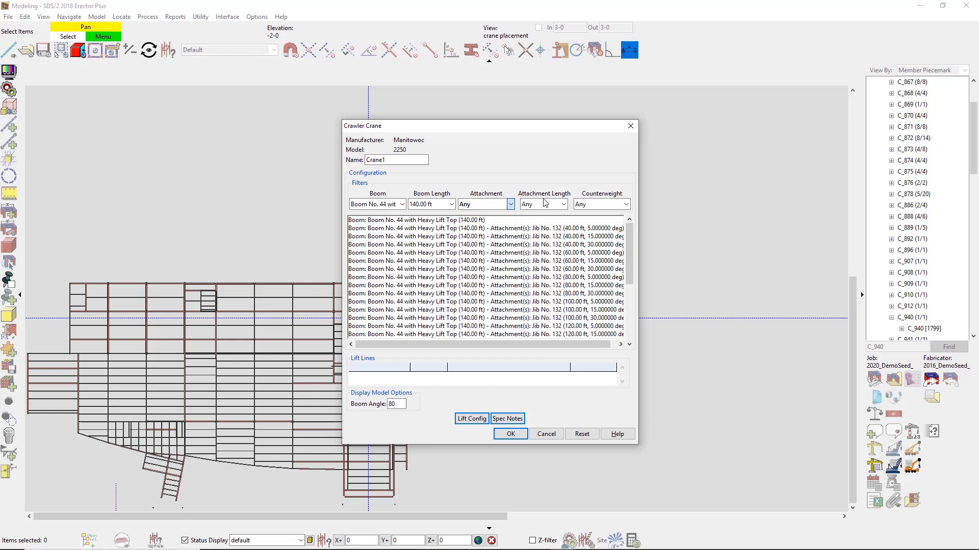
# Filter to a 40.00 ft attachment length and 169200 lbs counterweight, and choose the 5-degree jib configuration.
pyautogui.click(555, 206)
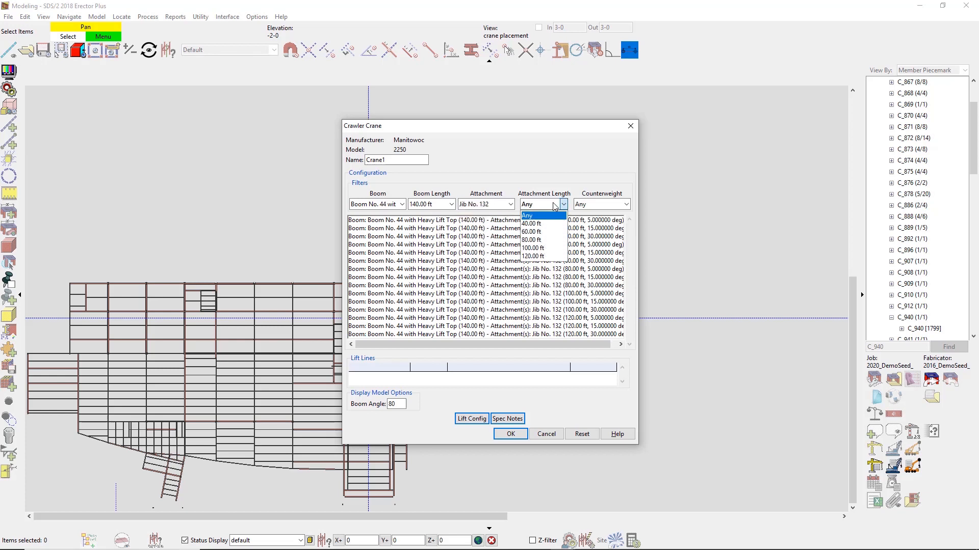
pyautogui.click(531, 224)
pyautogui.click(616, 206)
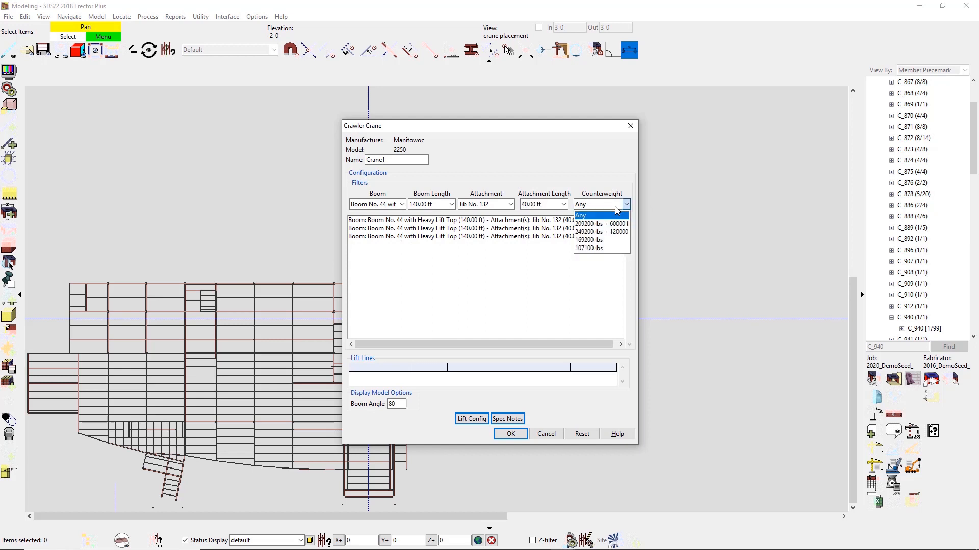
pyautogui.click(601, 240)
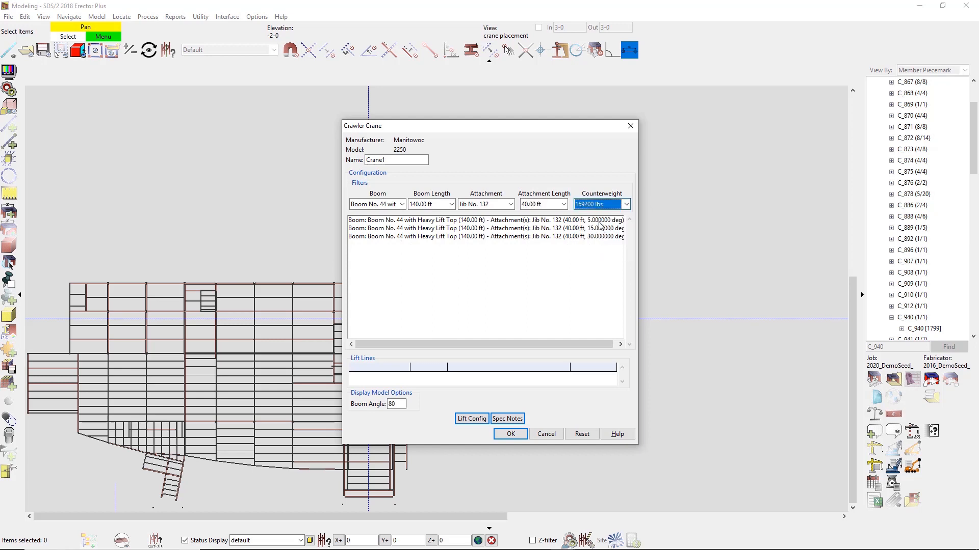
pyautogui.click(600, 222)
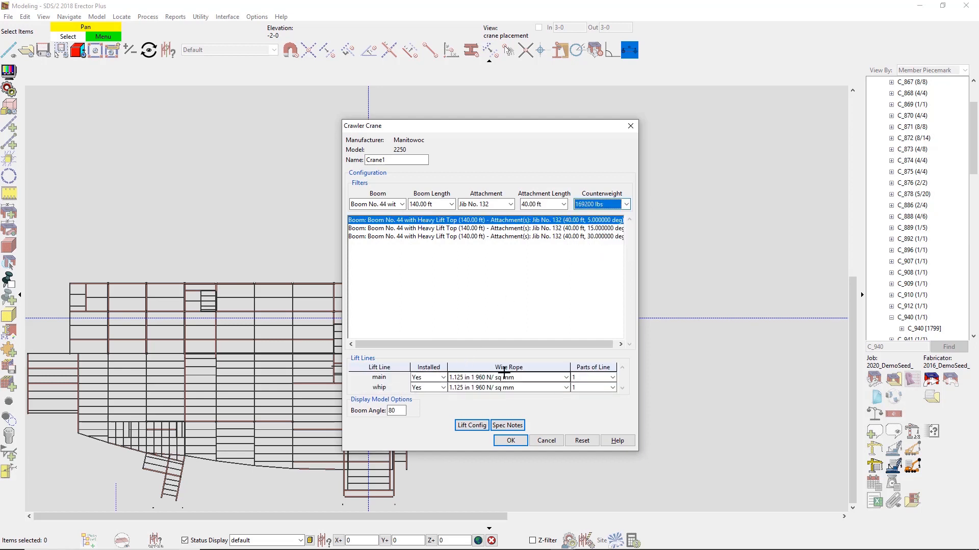
# Give the main lift line 4 parts of line and configure 300 lbs slings and rigging, with 15 ft below sheave and 15 ft hook-to-load distance.
pyautogui.click(612, 377)
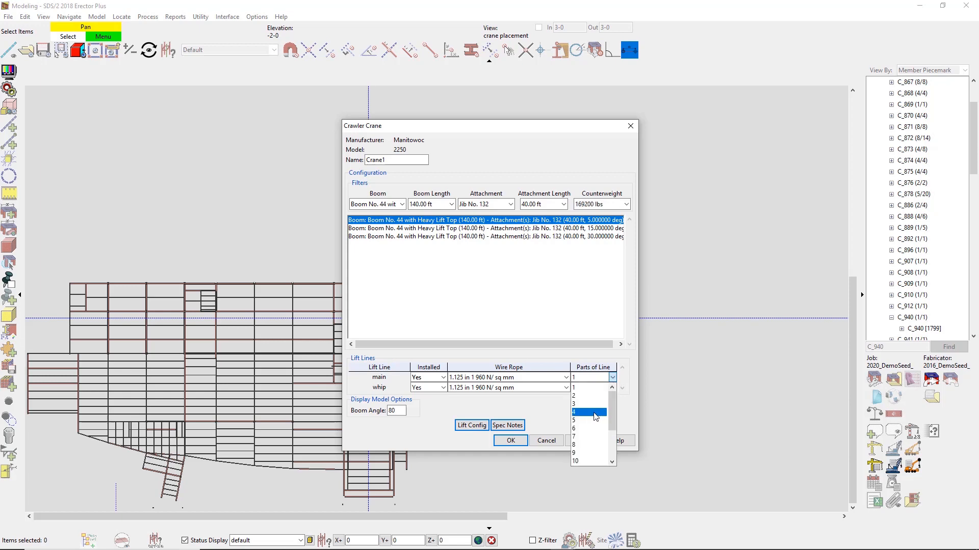
pyautogui.click(594, 413)
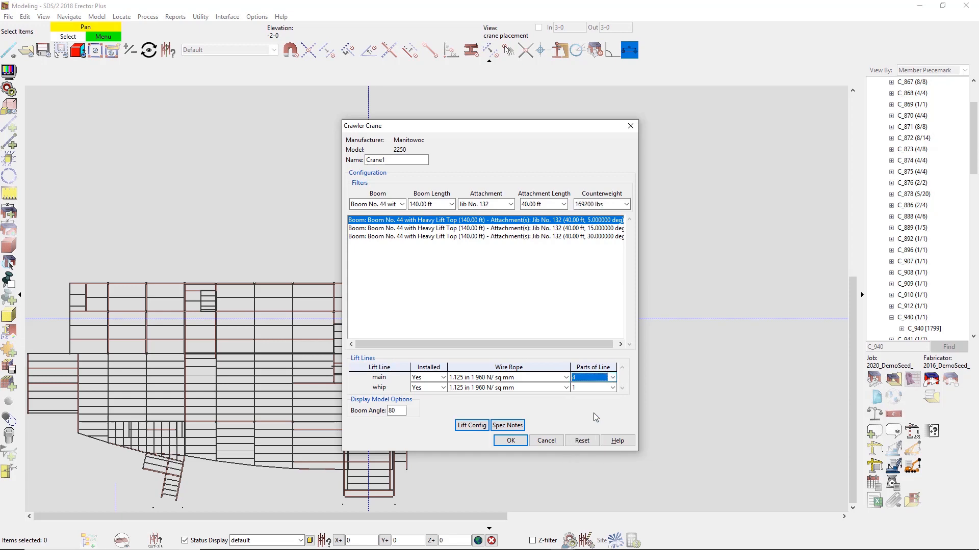
pyautogui.click(468, 424)
pyautogui.click(520, 291)
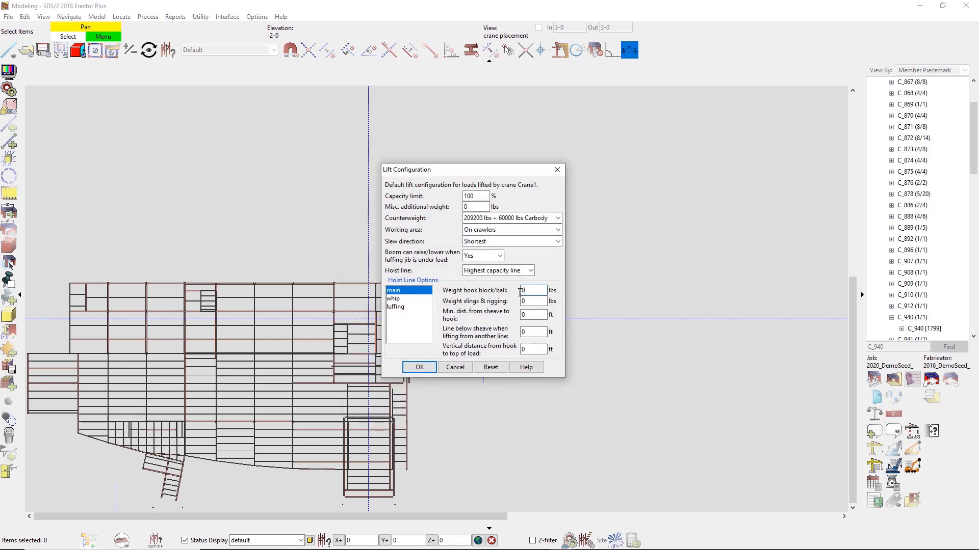
pyautogui.doubleClick(521, 290)
pyautogui.press('Tab')
pyautogui.write('300')
pyautogui.press('Tab')
pyautogui.press('Tab')
pyautogui.write('15')
pyautogui.press('Tab')
pyautogui.write('15')
# Configure the whip line's hook block weight, 300 lbs for slings and rigging, and 15 ft of line below the sheave.
pyautogui.click(396, 300)
pyautogui.doubleClick(529, 290)
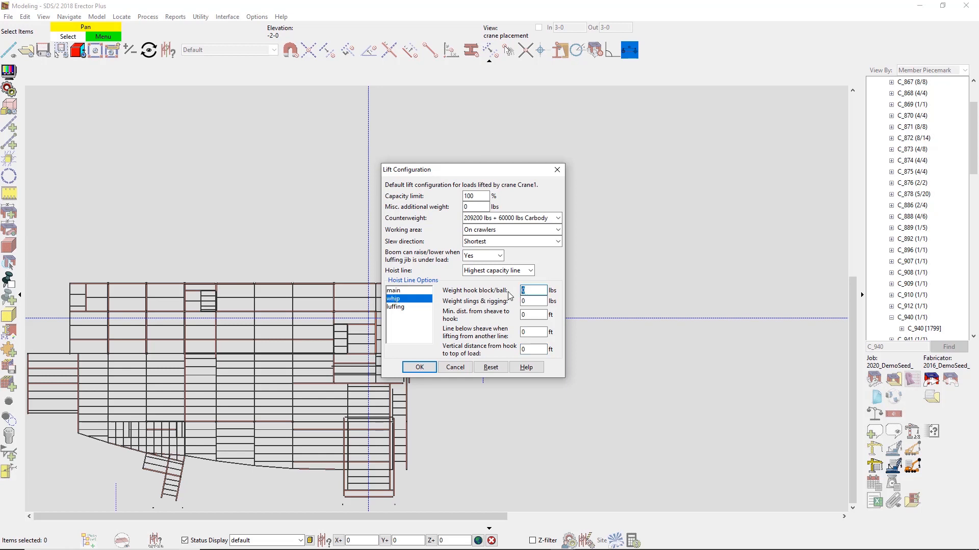
pyautogui.write('3')
pyautogui.press('Tab')
pyautogui.write('300')
pyautogui.press('Tab')
pyautogui.press('Tab')
pyautogui.write('15')
pyautogui.press('Tab')
pyautogui.click(421, 368)
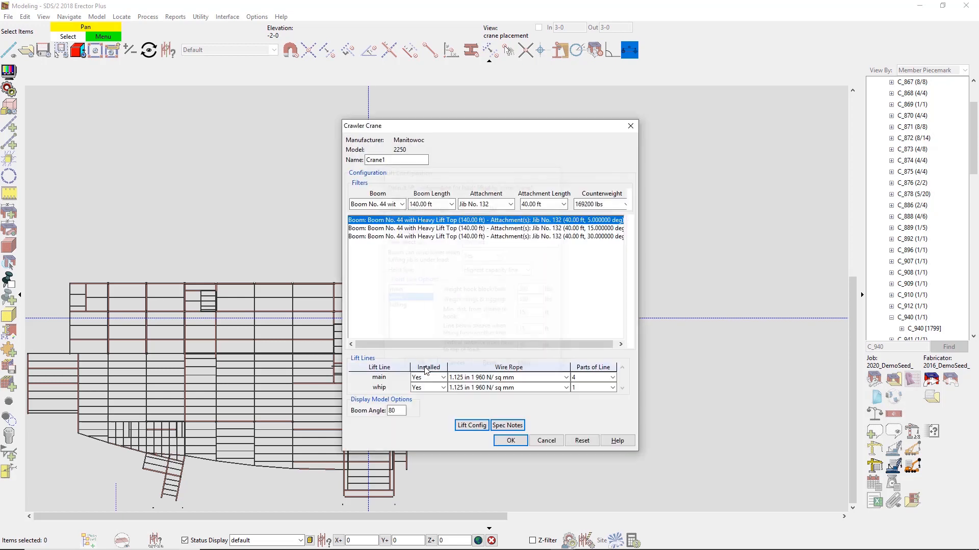
# Accept the crane and locate placement P1 at locked elevation -2-0, about X 81-8, Y 81-0, with its footing aligned along the vertical construction line.
pyautogui.click(510, 440)
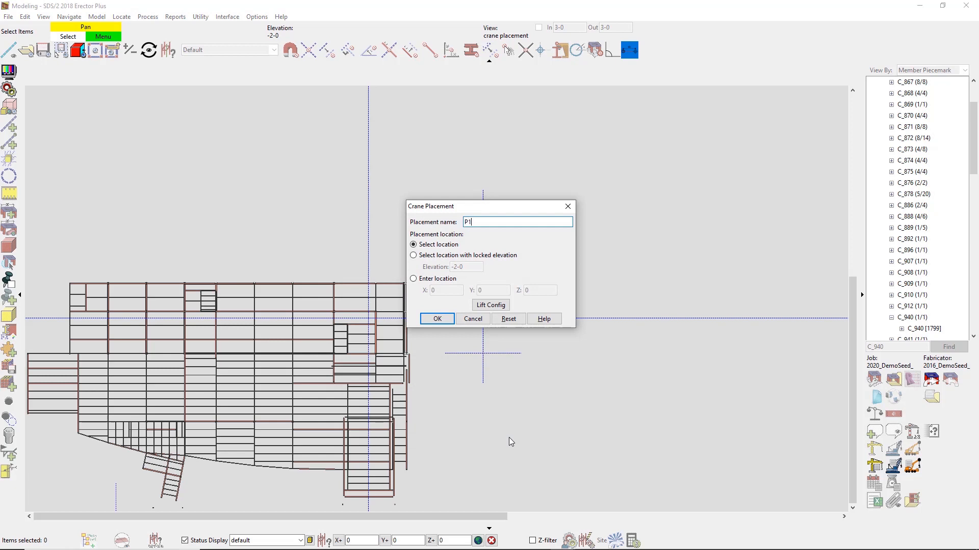
pyautogui.click(425, 255)
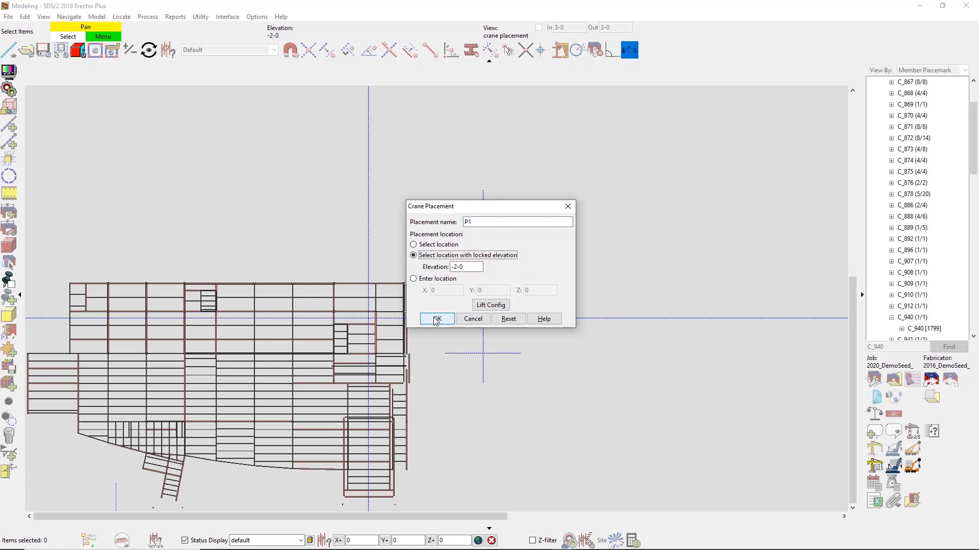
pyautogui.click(437, 320)
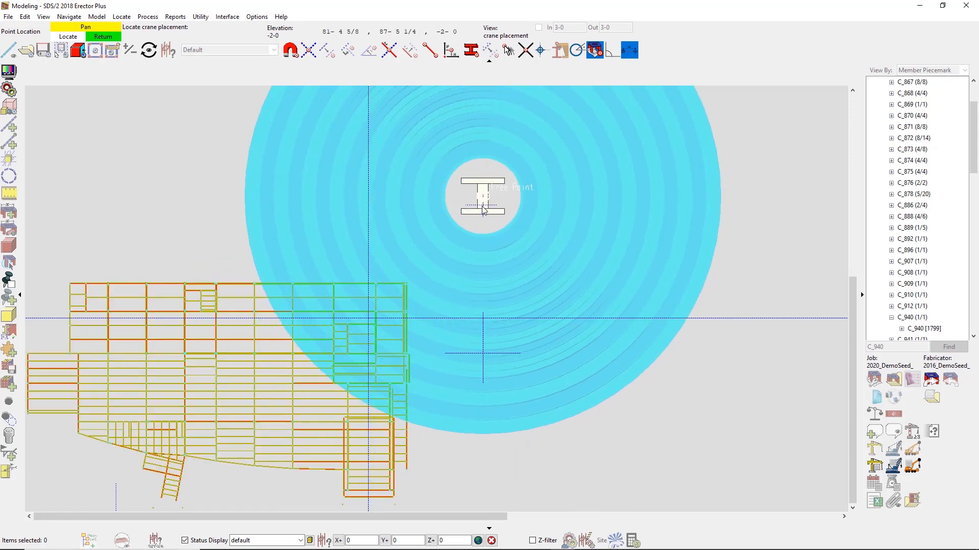
pyautogui.click(483, 205)
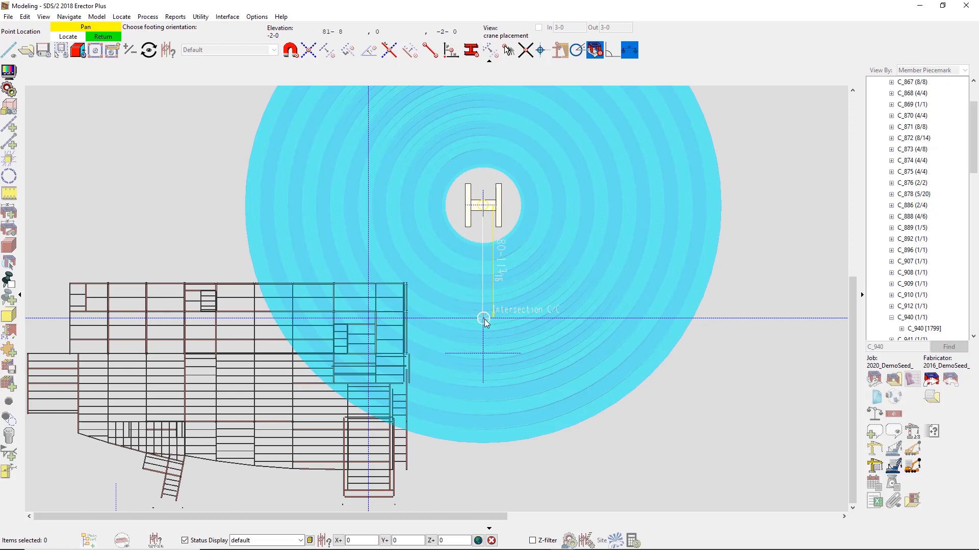
pyautogui.click(484, 319)
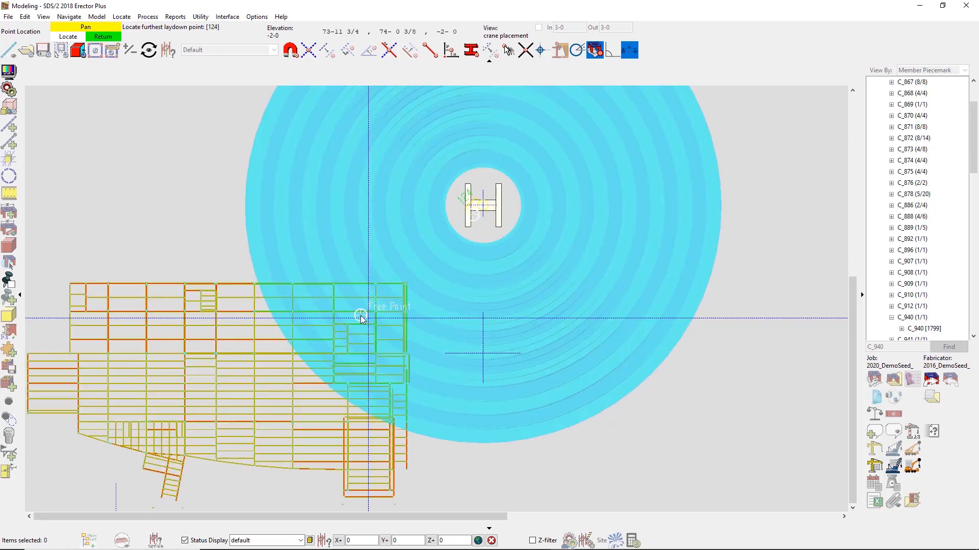
# Set placement P1's furthest laydown point to 124@80 and orient the boom toward the northwest.
pyautogui.write('@80')
pyautogui.press('Return')
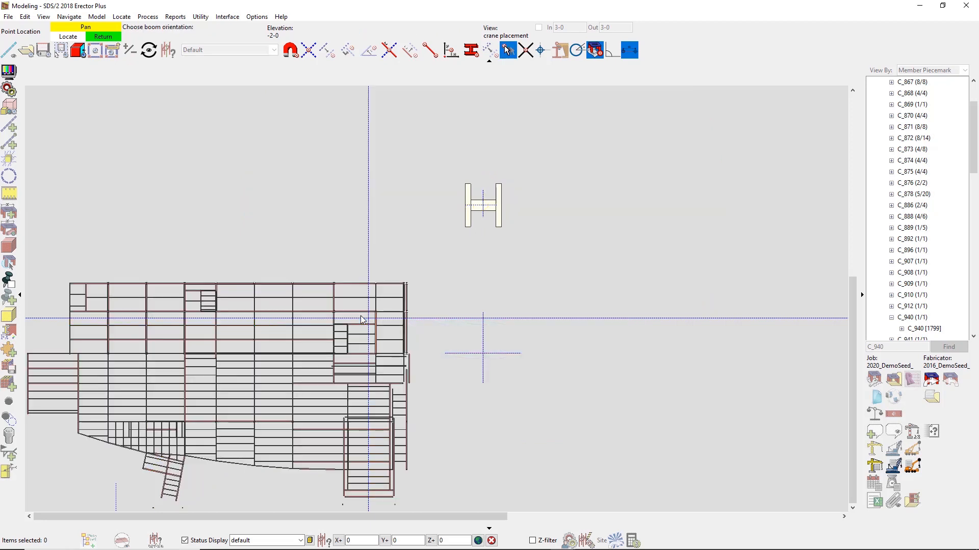
pyautogui.click(360, 132)
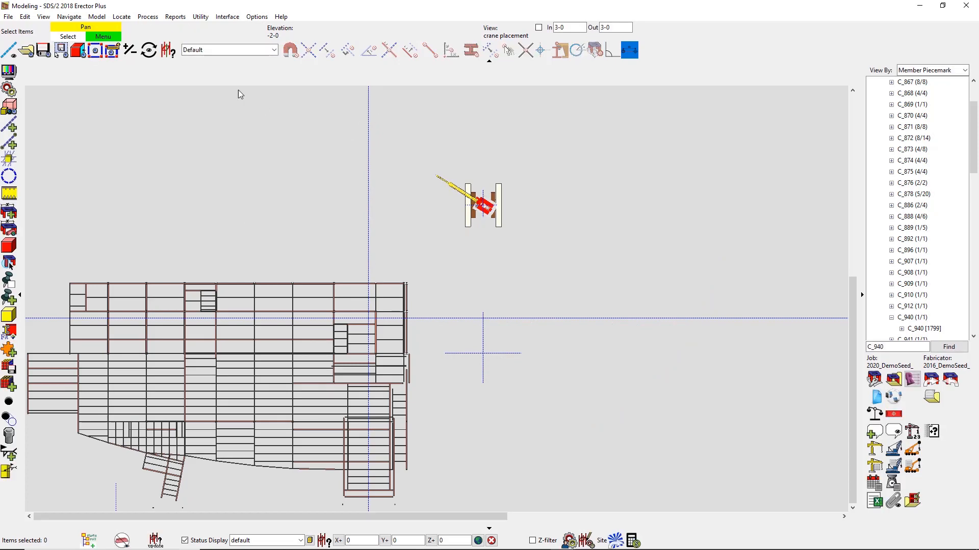
# Keep the crane commands open beside the model and examine in 3D which members are liftable from placement P1.
pyautogui.click(97, 16)
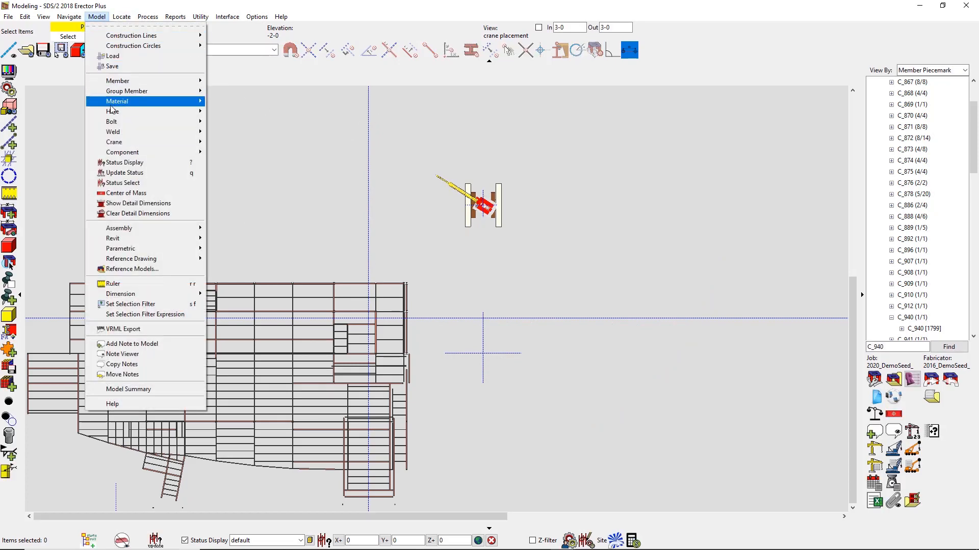
pyautogui.moveTo(114, 143)
pyautogui.click(271, 139)
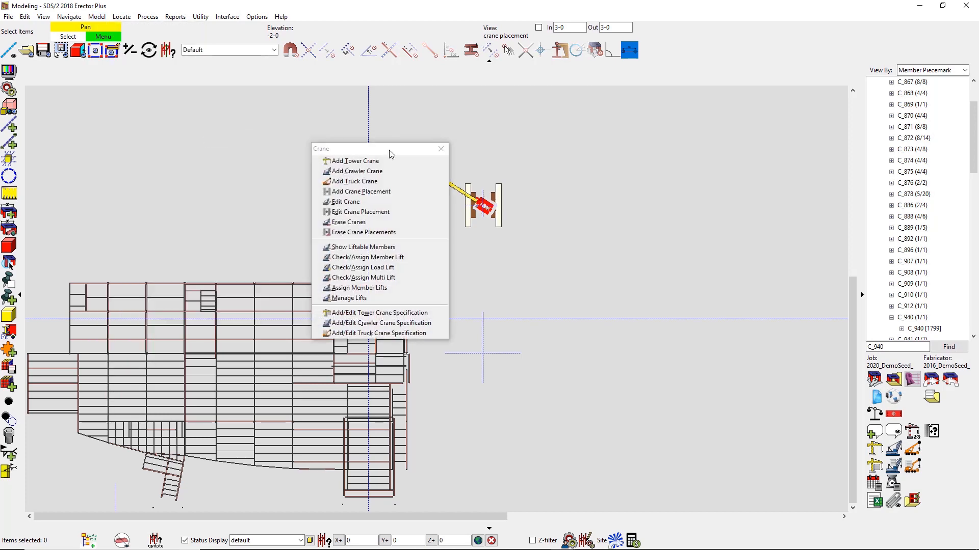
pyautogui.moveTo(389, 153); pyautogui.dragTo(786, 102)
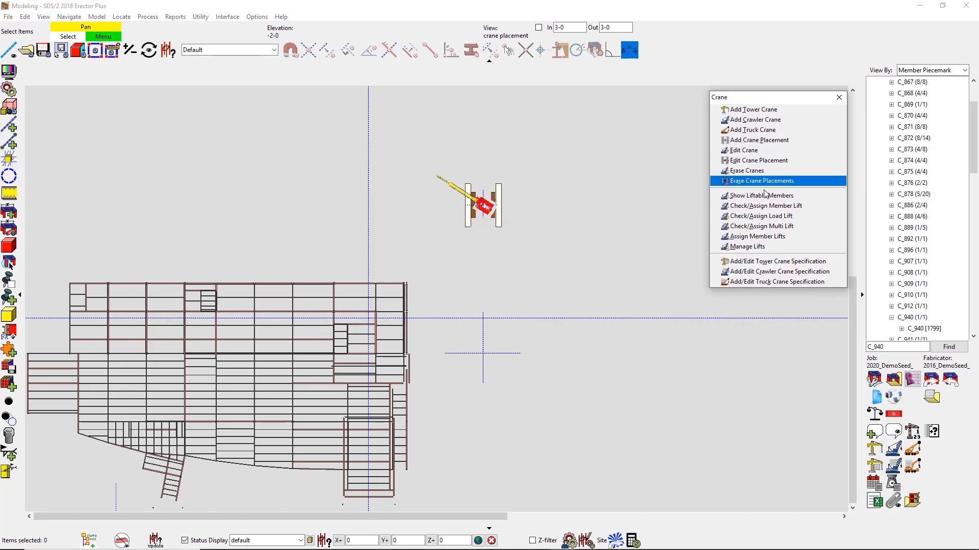
pyautogui.click(749, 196)
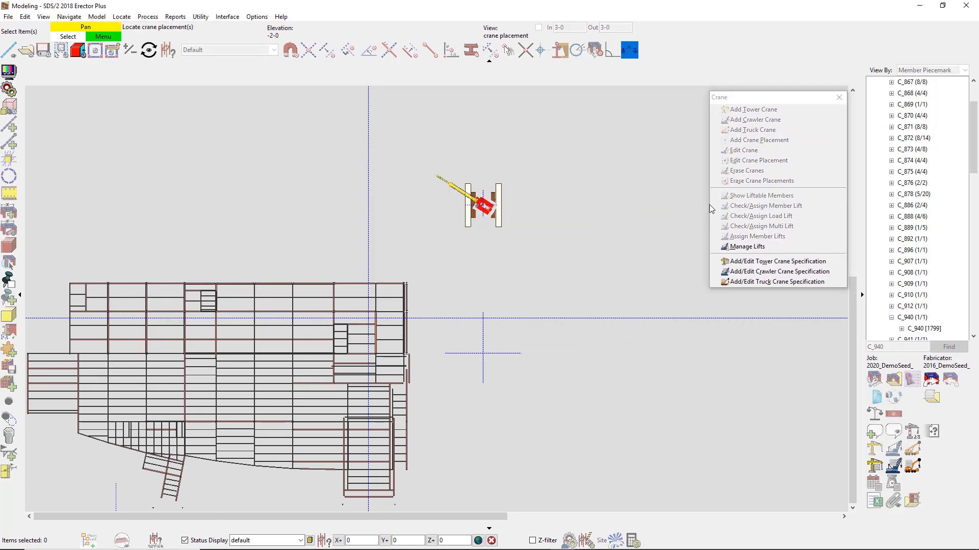
pyautogui.click(500, 227)
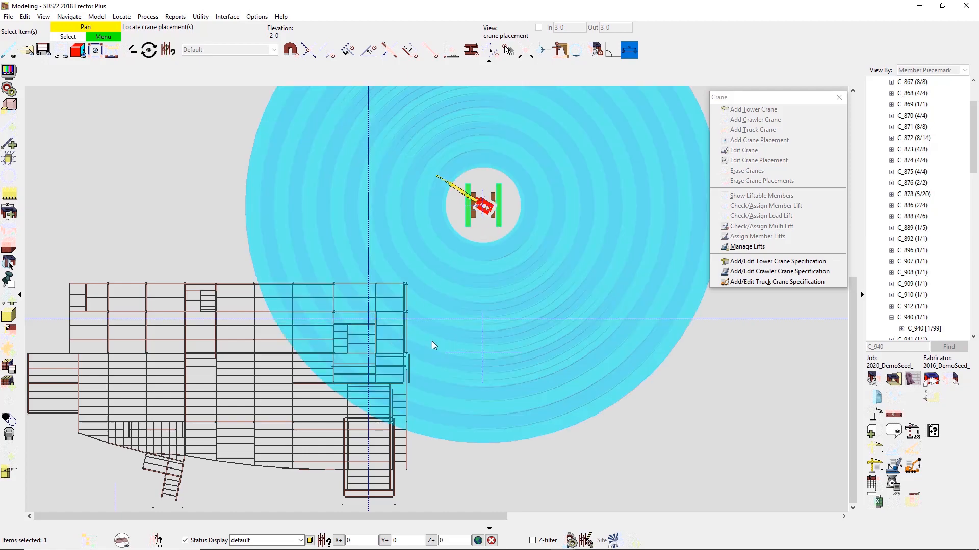
pyautogui.moveTo(432, 346); pyautogui.dragTo(366, 198, button='middle')
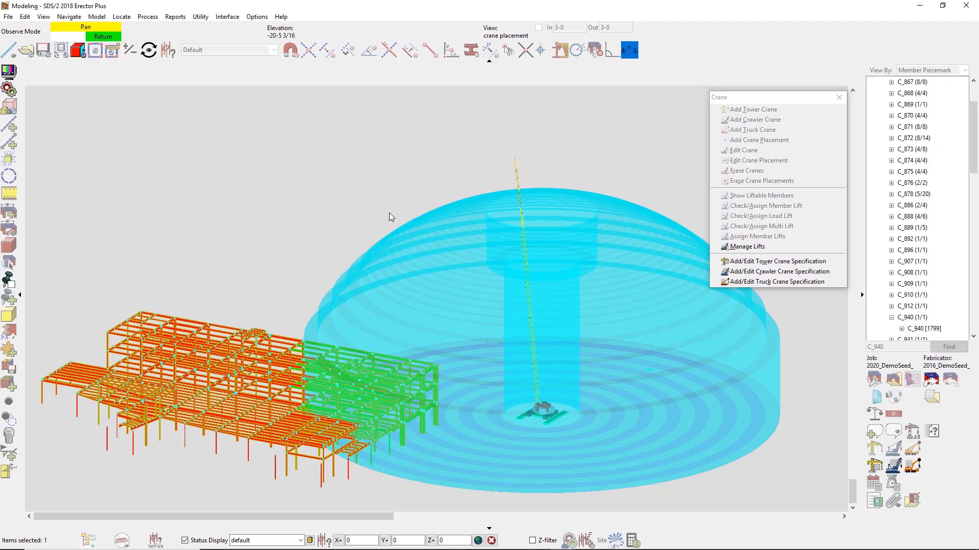
pyautogui.rightClick(389, 214)
pyautogui.hotkey('ctrl', 'd')
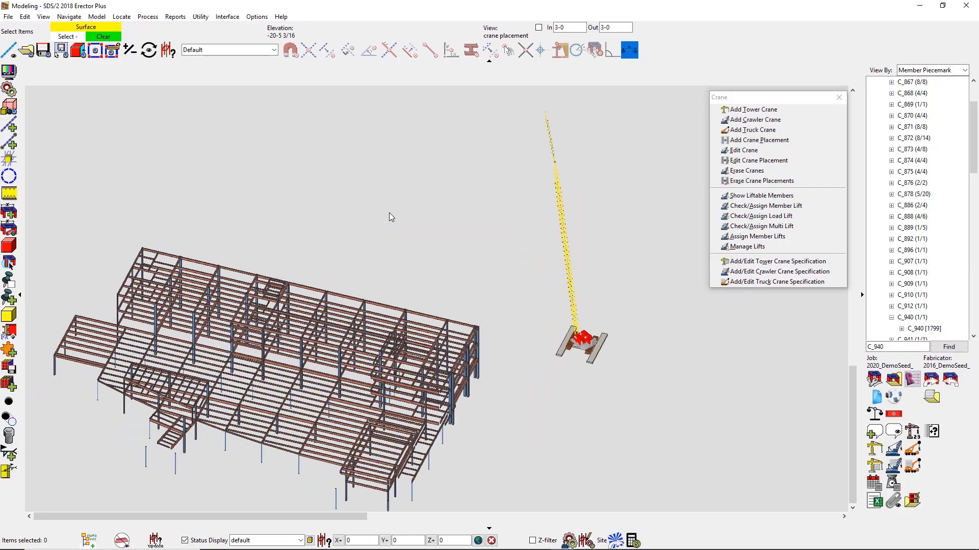
# Move crane placement P1 at locked elevation -2-0 to the construction line intersection east of the building at 81-8, -25-0.
pyautogui.moveTo(582, 277); pyautogui.dragTo(375, 293, button='middle')
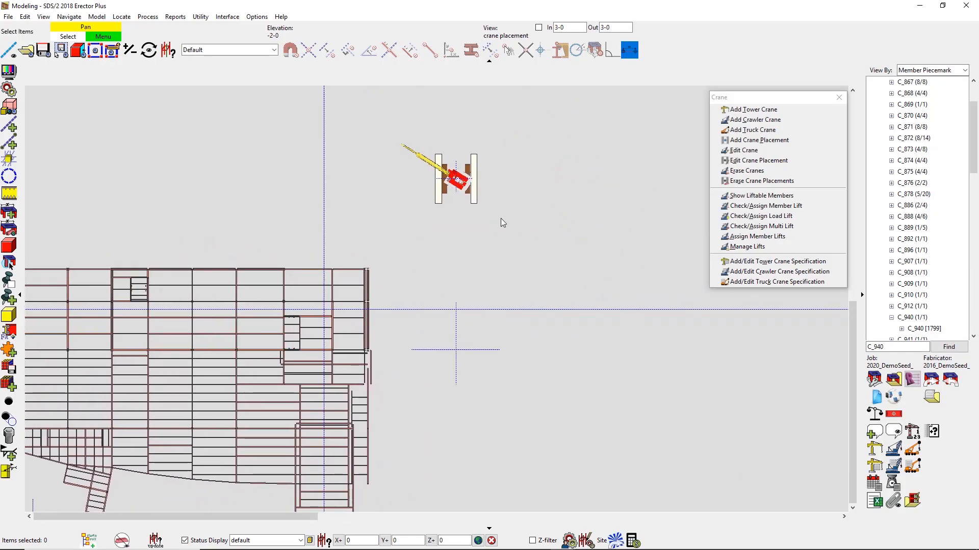
pyautogui.click(759, 161)
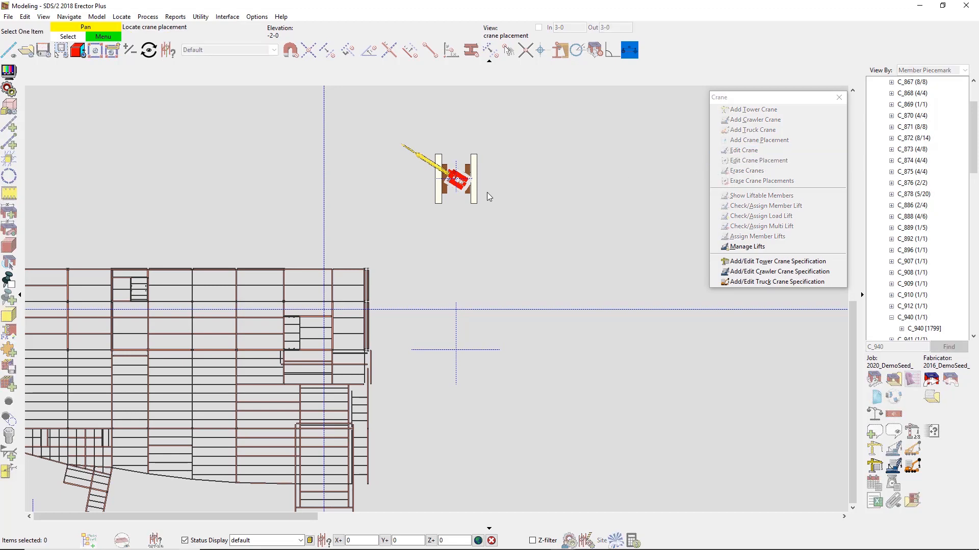
pyautogui.click(462, 190)
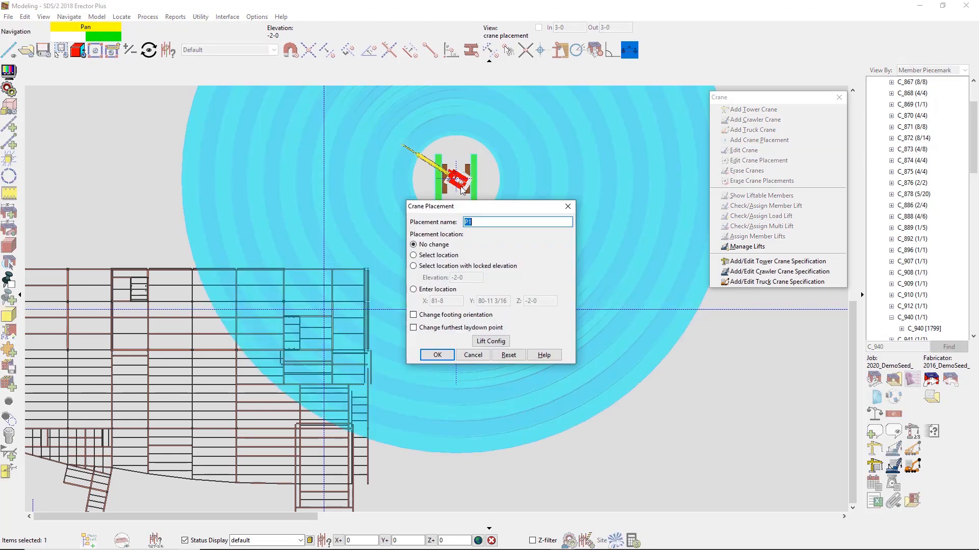
pyautogui.click(427, 268)
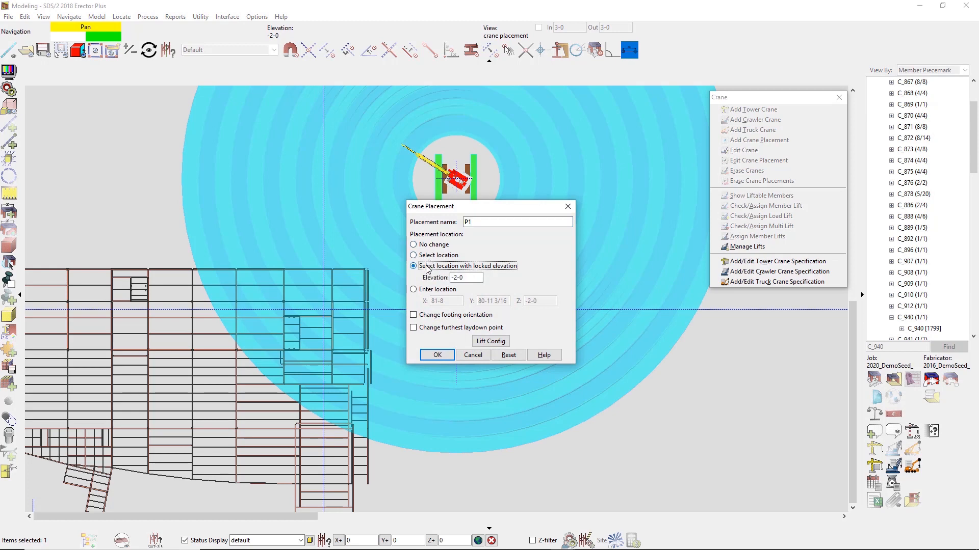
pyautogui.click(437, 356)
pyautogui.click(457, 353)
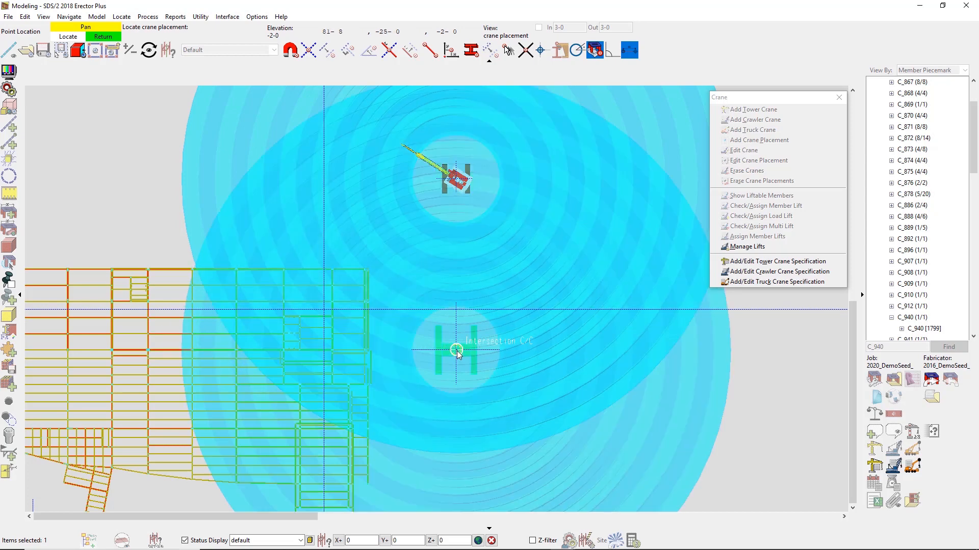
pyautogui.click(457, 351)
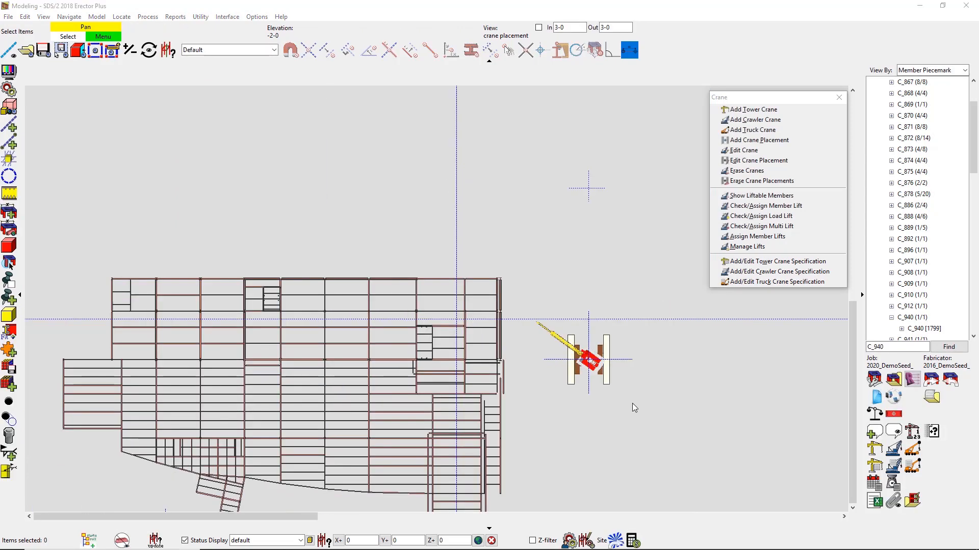
# Check which members are liftable from the relocated placement P1 across the whole building plan.
pyautogui.click(795, 196)
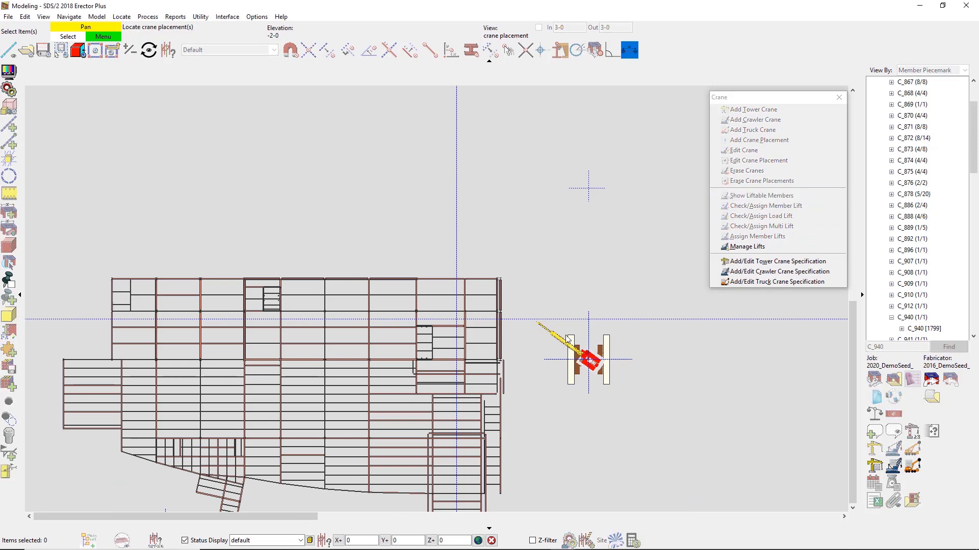
pyautogui.click(608, 382)
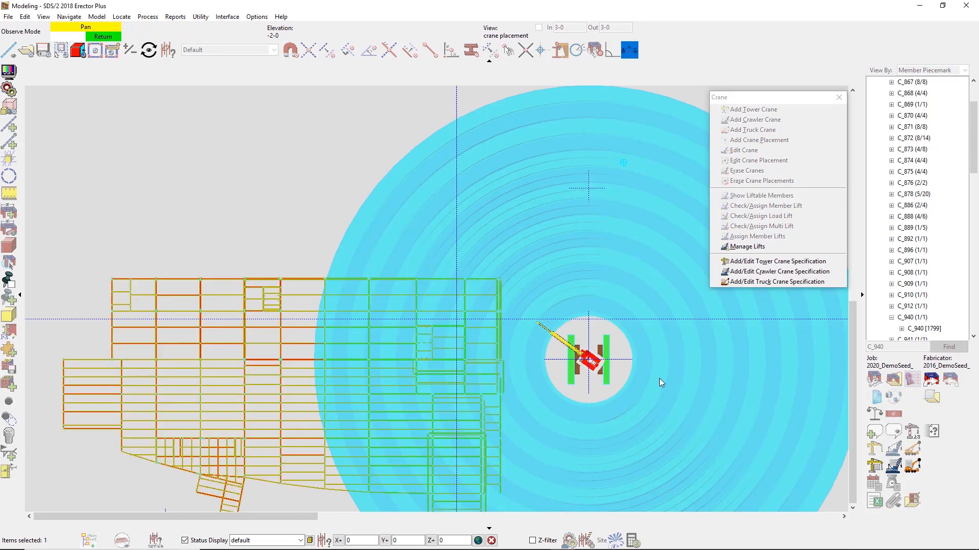
pyautogui.moveTo(485, 389); pyautogui.dragTo(506, 437, button='middle')
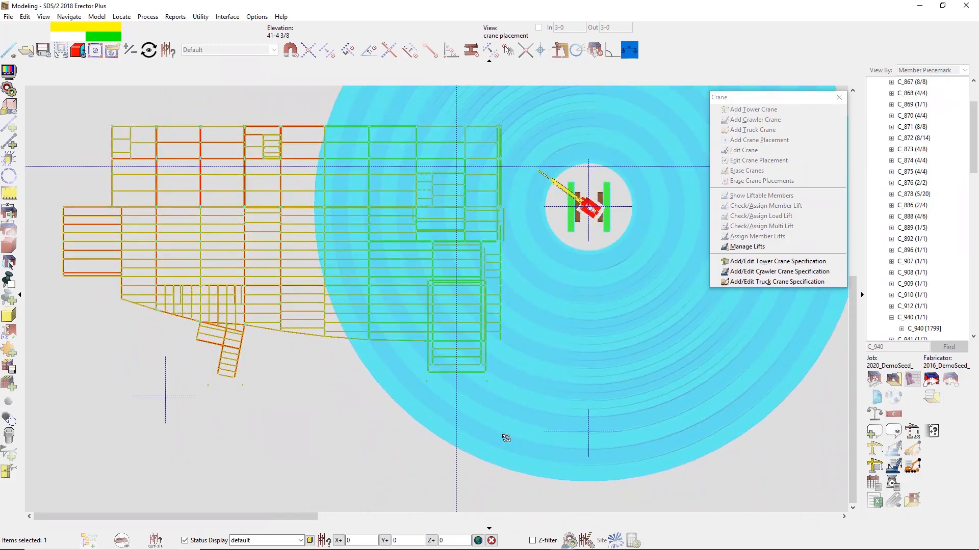
pyautogui.rightClick(481, 406)
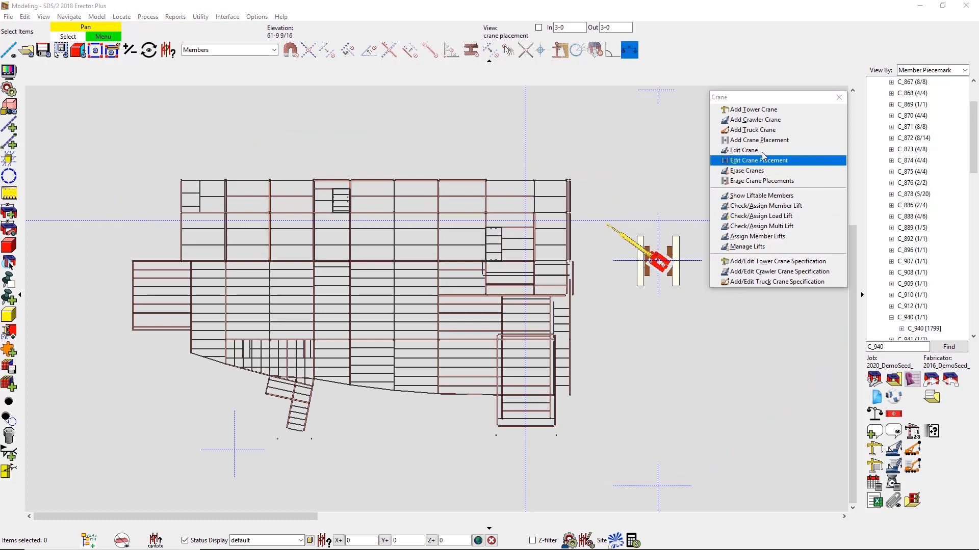
# Add a second crane placement at locked elevation -2-0 on the southeast construction line intersection, with an east-west footing and furthest laydown point 124-0@80.
pyautogui.click(773, 141)
pyautogui.click(623, 243)
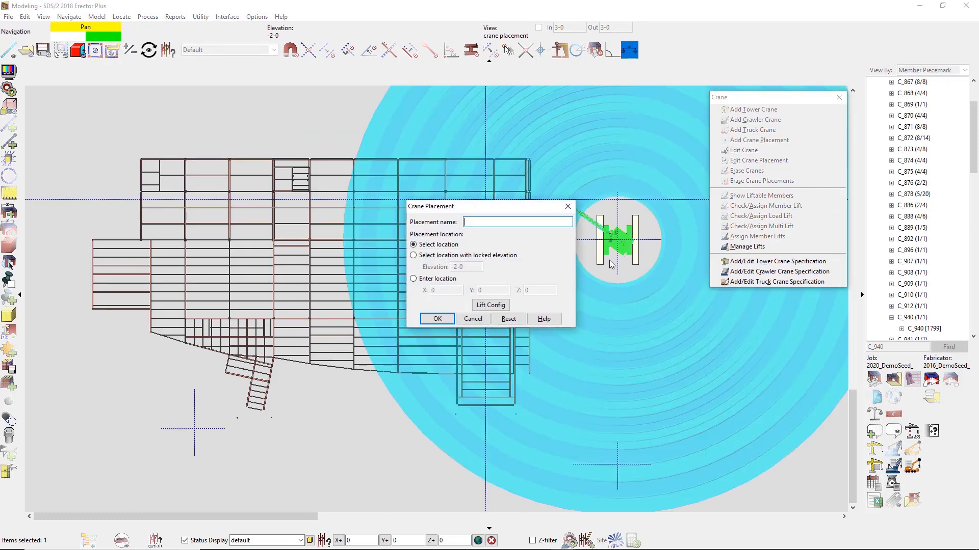
pyautogui.click(500, 255)
pyautogui.click(437, 320)
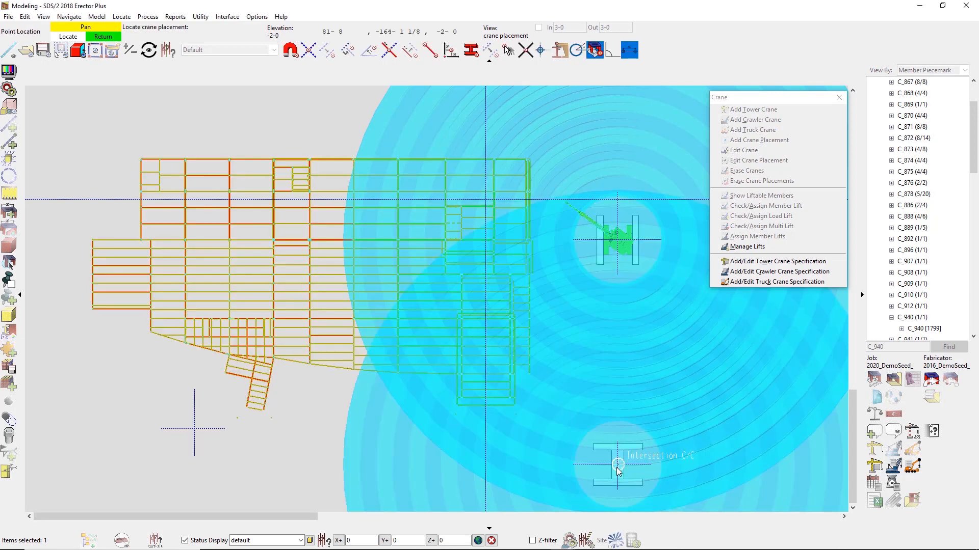
pyautogui.click(617, 466)
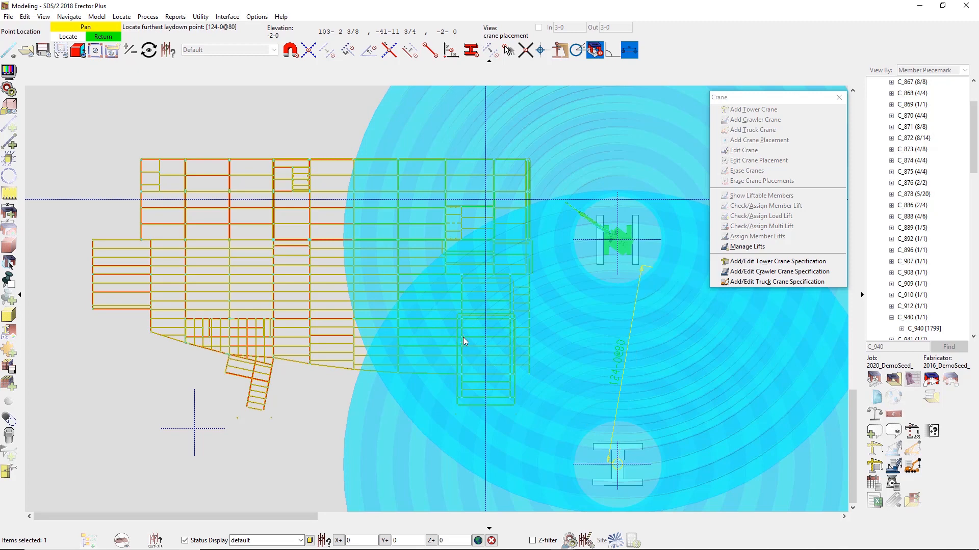
pyautogui.click(463, 338)
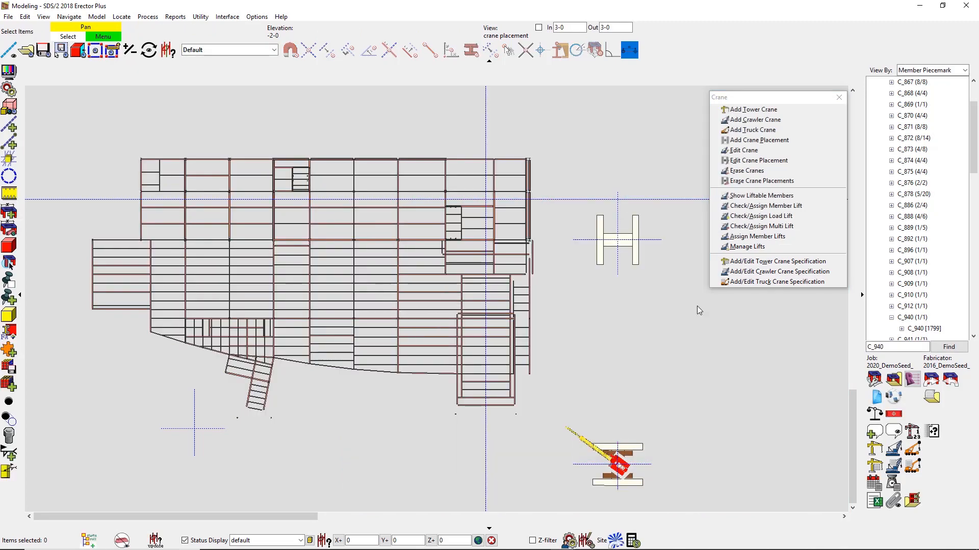
# Check which members are liftable from the crane placement southeast of the building.
pyautogui.click(777, 196)
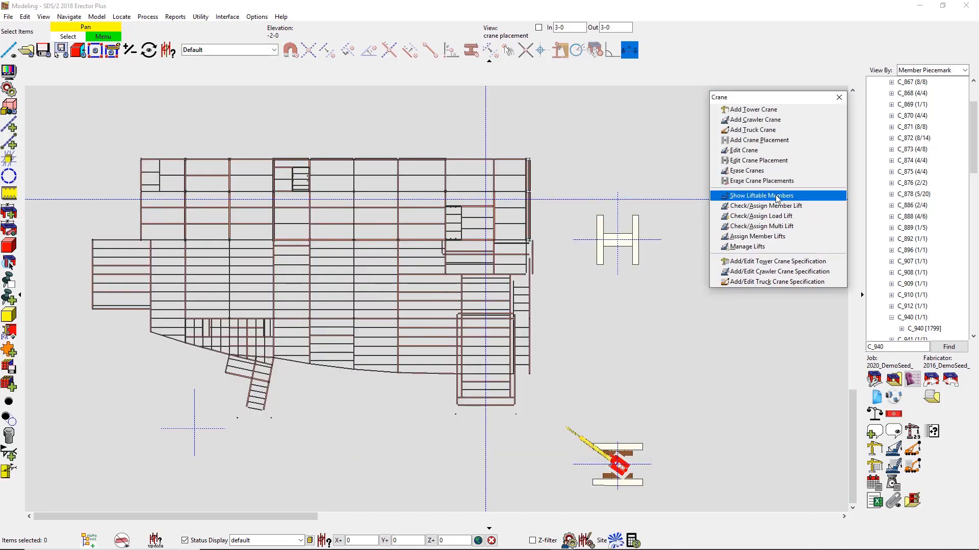
pyautogui.click(609, 449)
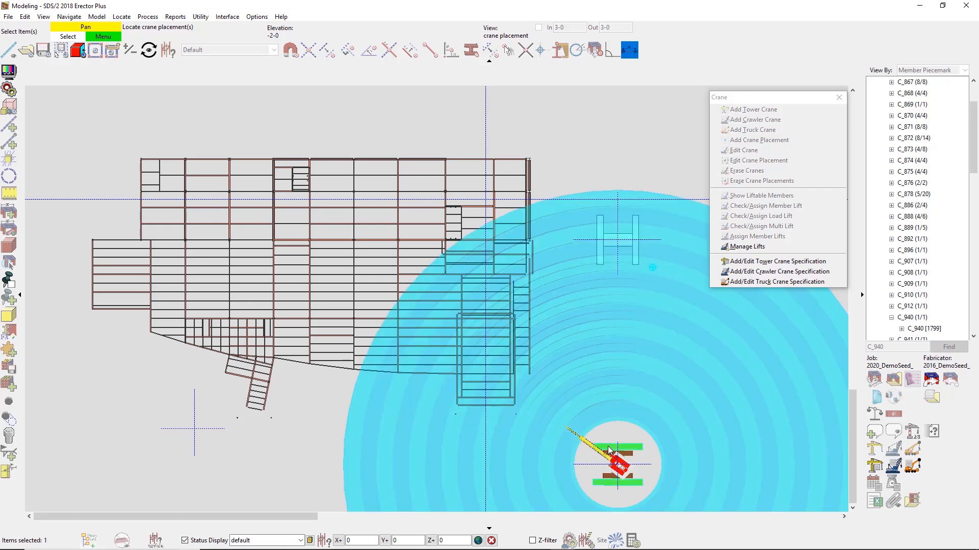
pyautogui.rightClick(611, 375)
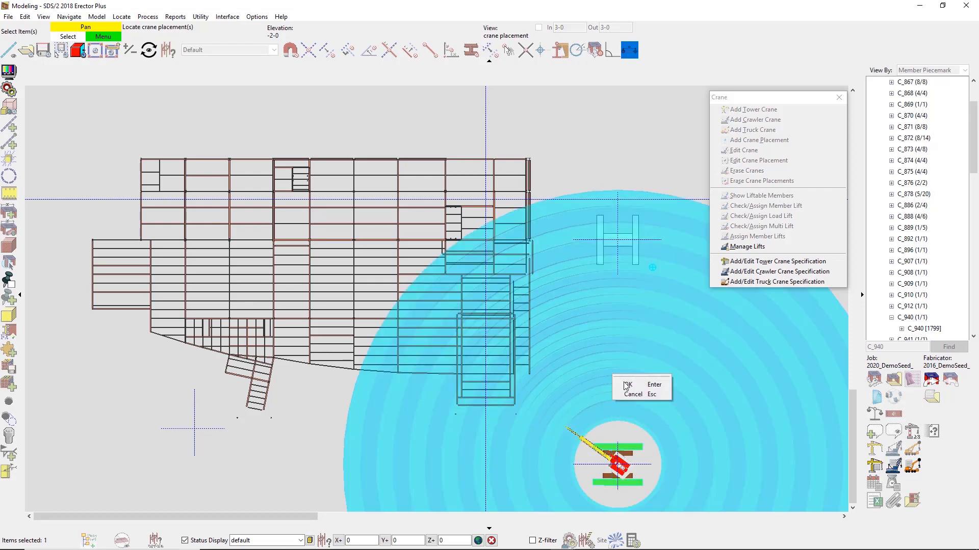
pyautogui.click(627, 384)
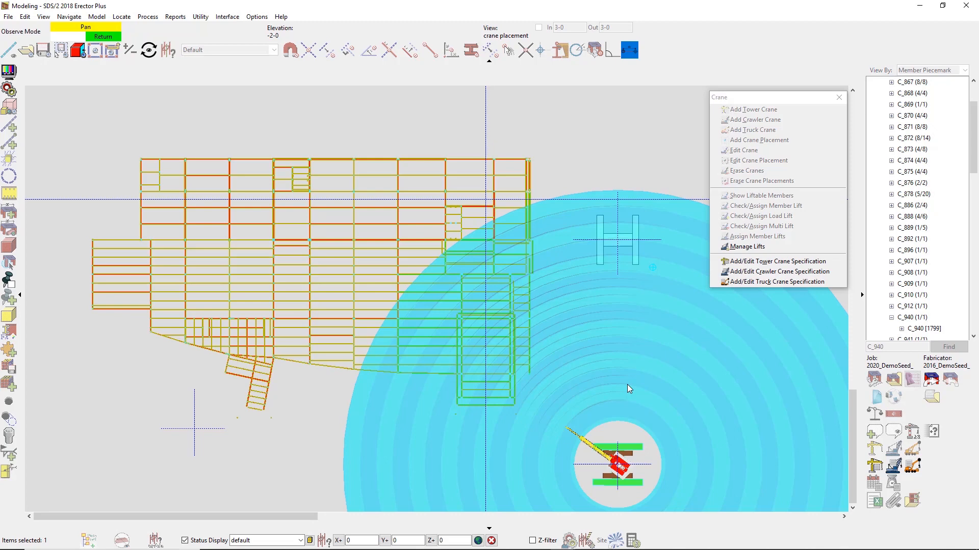
pyautogui.rightClick(627, 384)
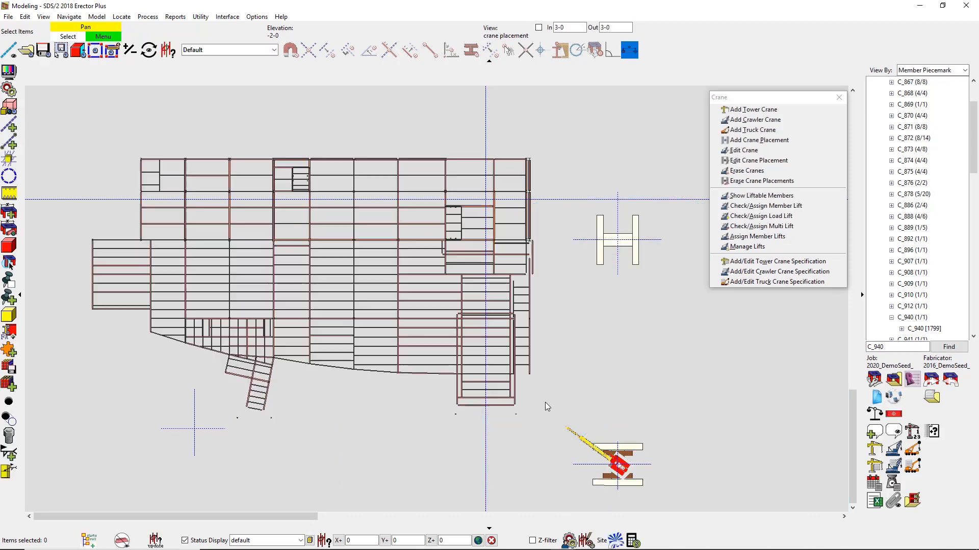
# Select all building members in the plan and export them to a file named Pre-Fabrication in the Webinar folder.
pyautogui.moveTo(329, 282); pyautogui.dragTo(54, 130)
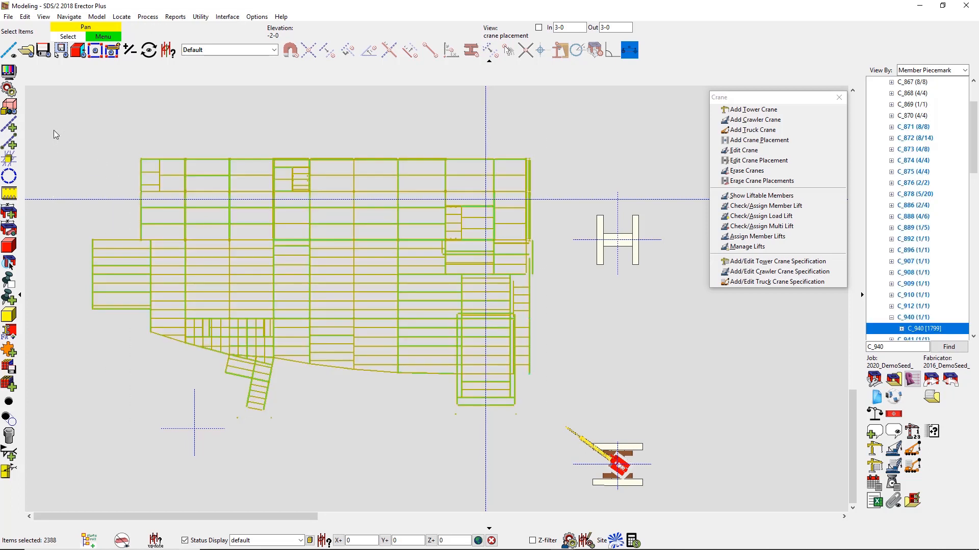
pyautogui.click(613, 540)
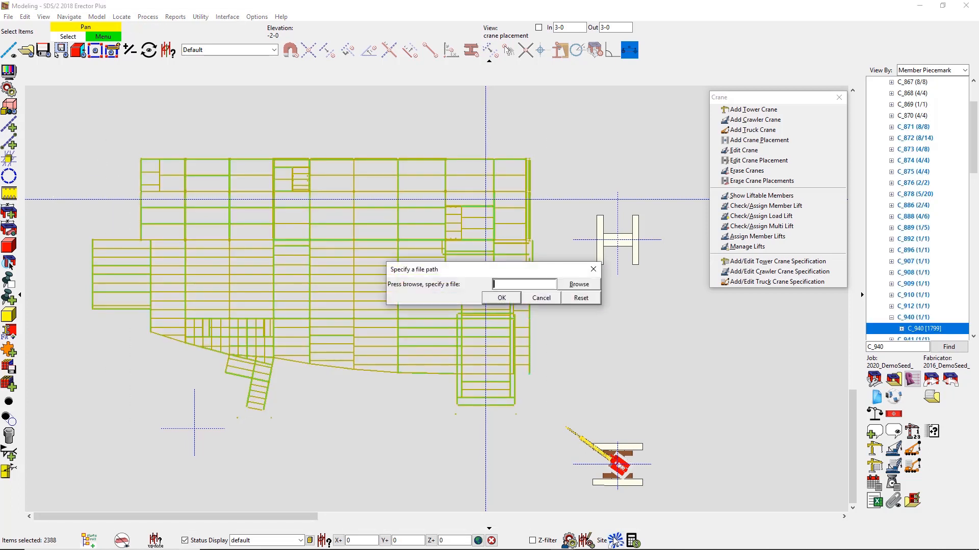
pyautogui.click(581, 287)
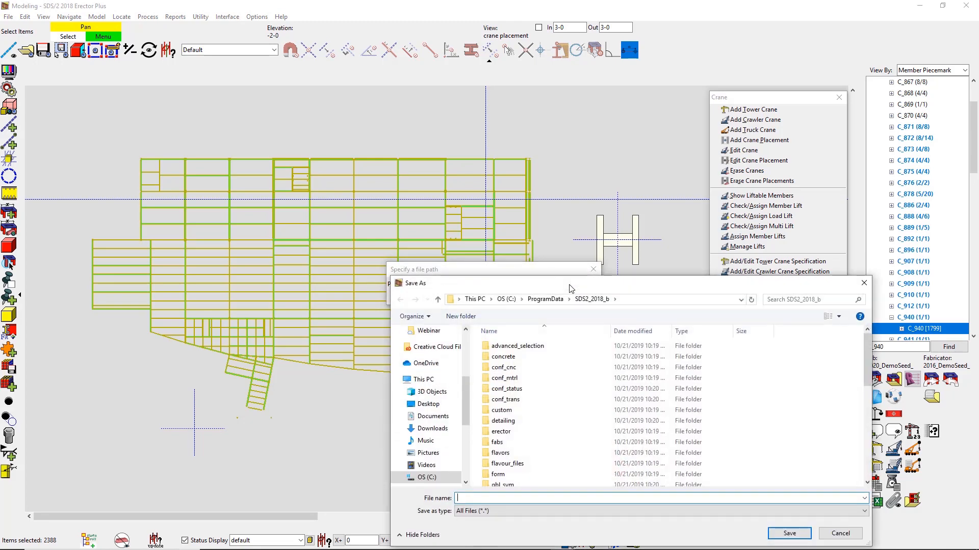
pyautogui.click(450, 333)
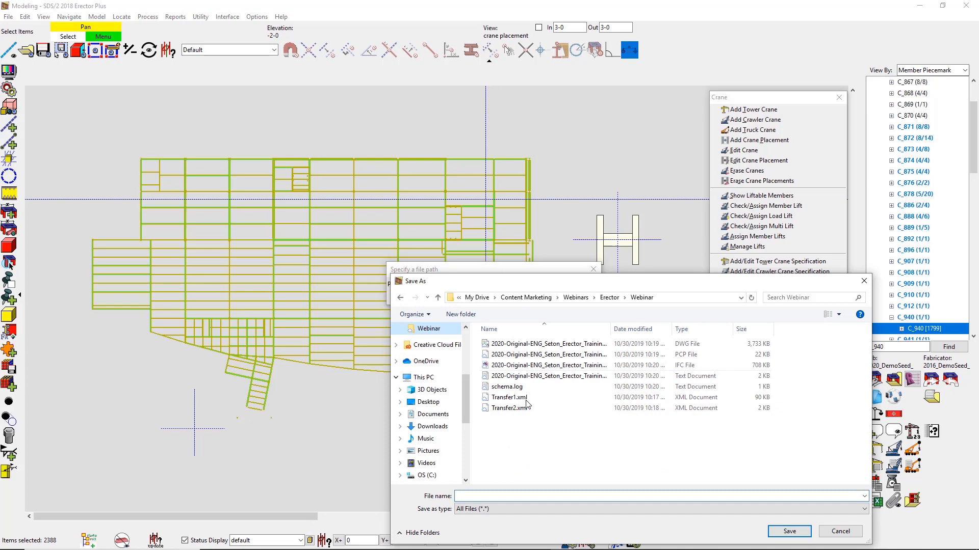
pyautogui.click(524, 497)
pyautogui.write('Pre-Fabrication')
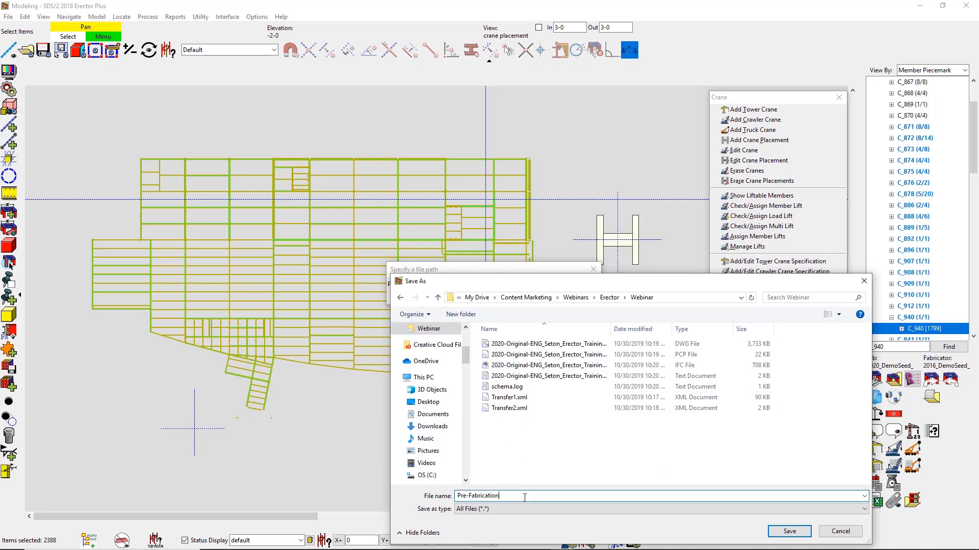
pyautogui.press('Return')
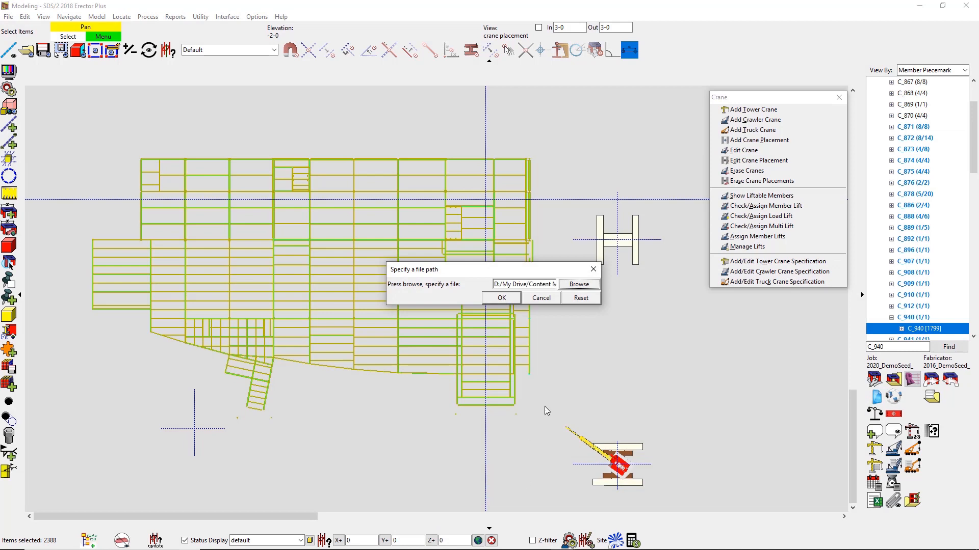
pyautogui.click(513, 301)
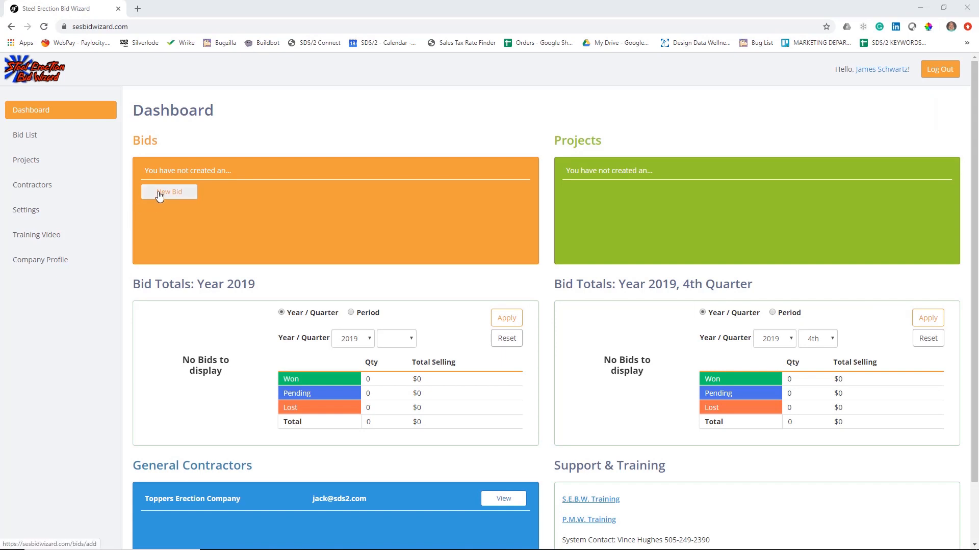
# In Steel Erection Bid Wizard, create a new bid with job name Pre-Fabrication Model and job location Lincoln.
pyautogui.click(158, 198)
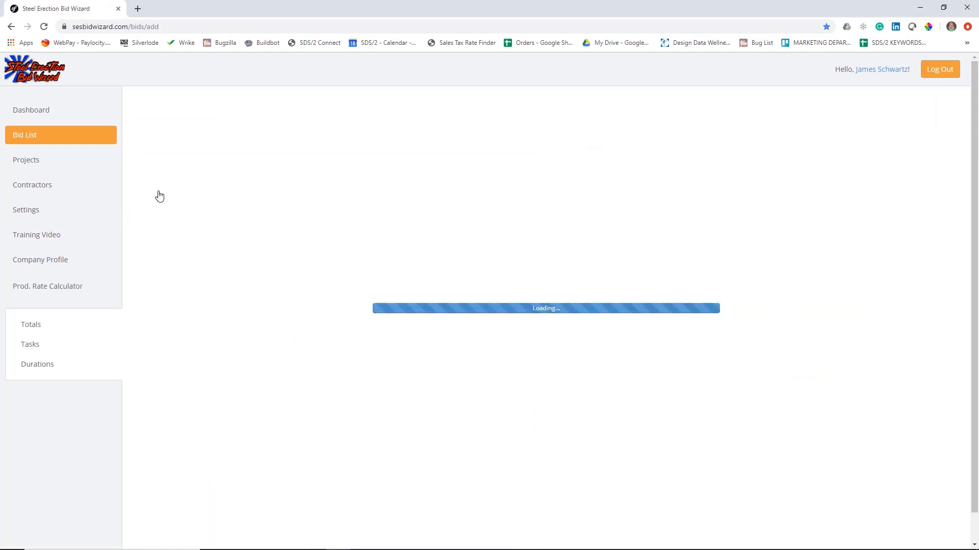
pyautogui.click(182, 154)
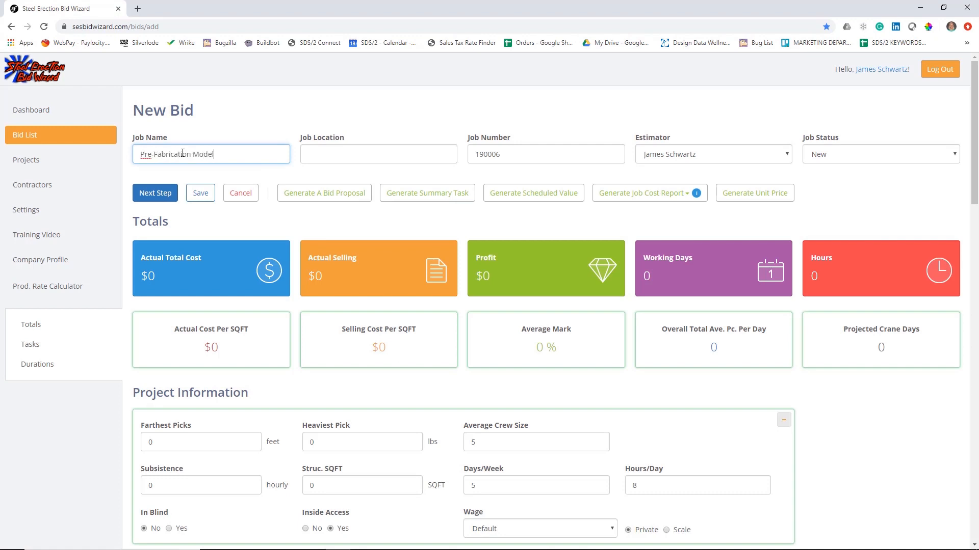
pyautogui.press('Tab')
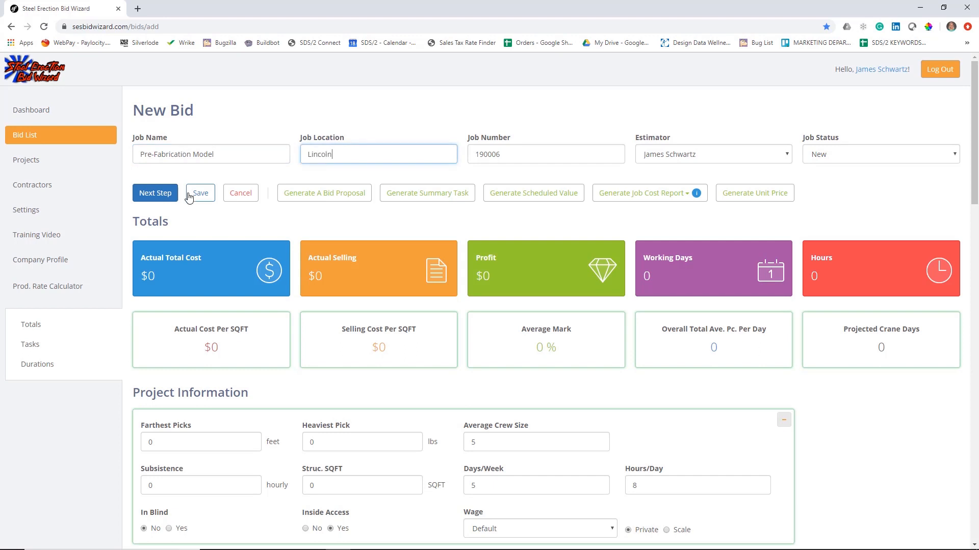
# Set the bid's average crew size to 12 and its structure area to 95,000 SQFT in the project information.
pyautogui.scroll(-5, 193, 224)
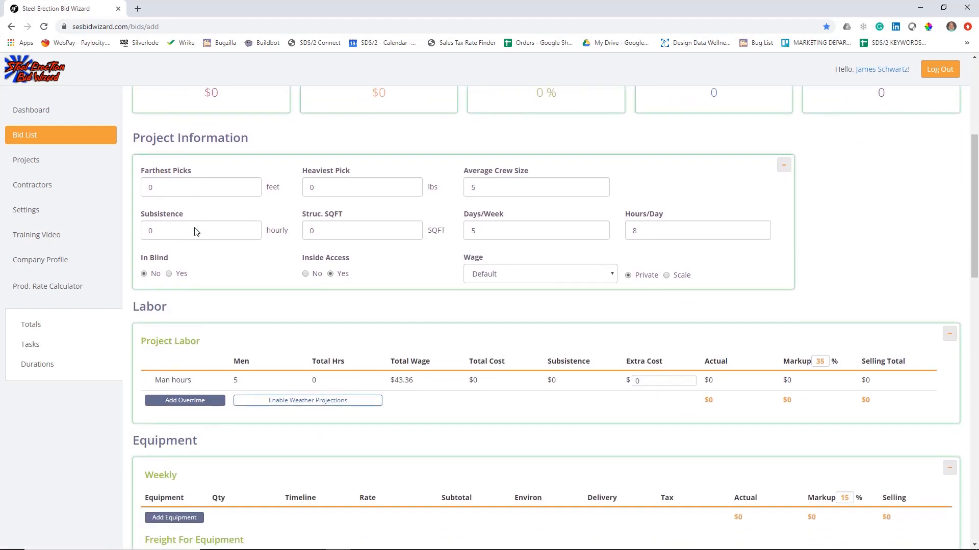
pyautogui.click(472, 191)
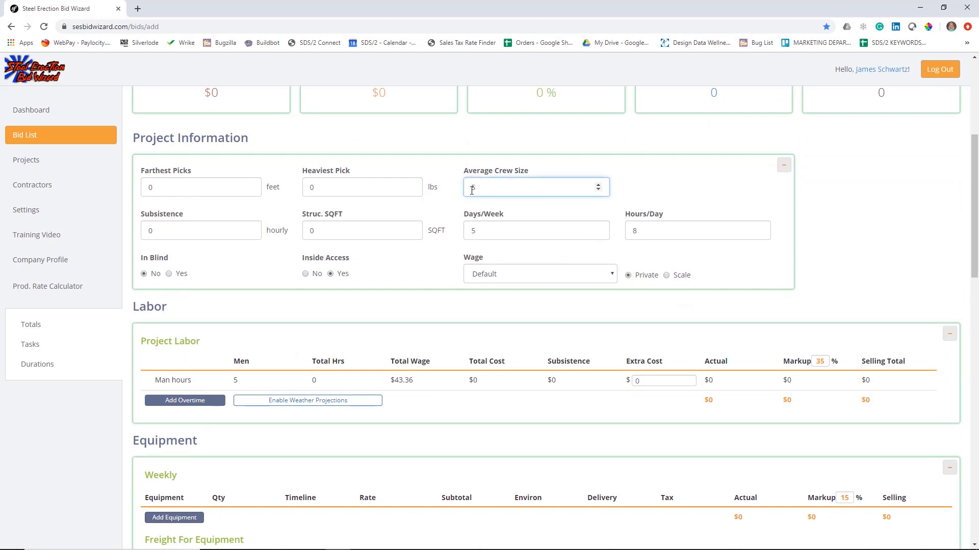
pyautogui.write('12')
pyautogui.click(314, 230)
pyautogui.write('95,0')
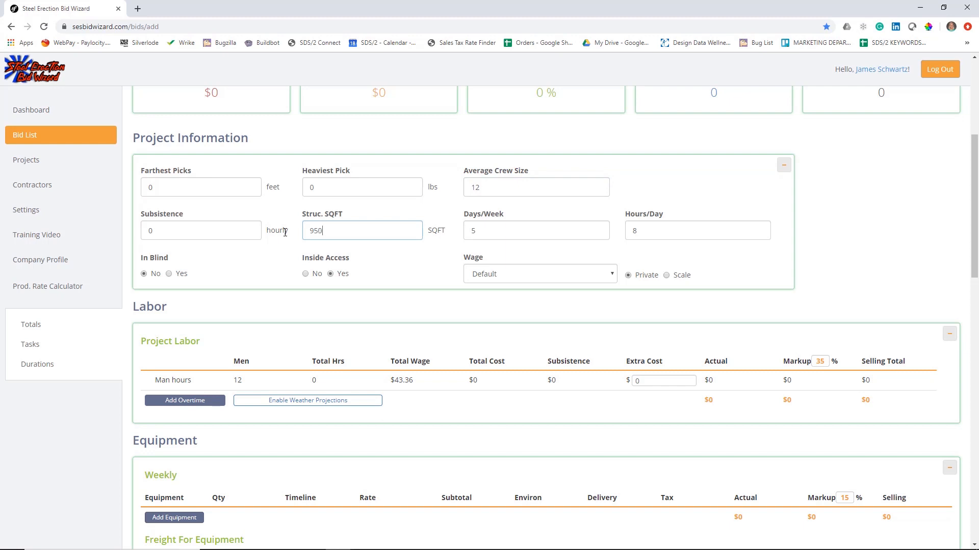
pyautogui.write('00')
# Rename the first tasks group in the tasks configuration as 1.
pyautogui.scroll(-6, 303, 347)
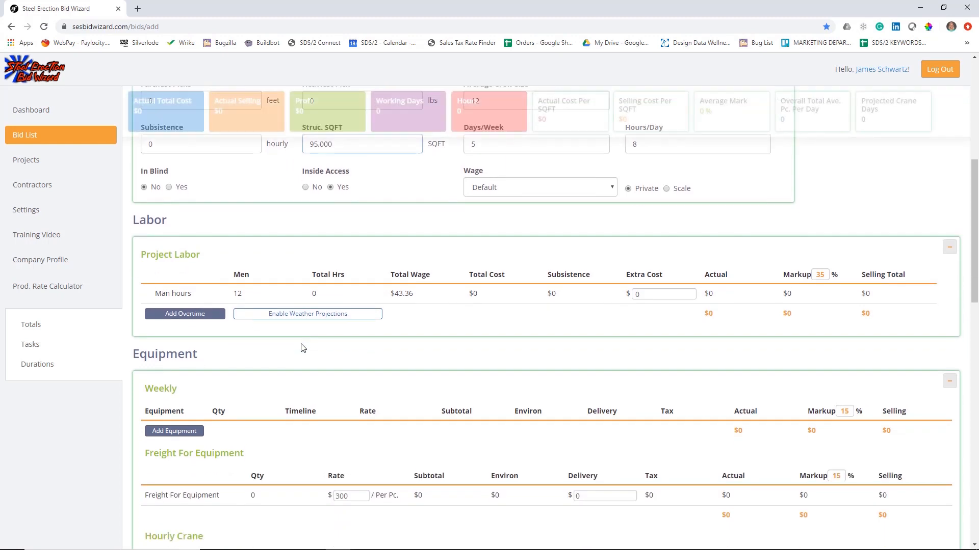
pyautogui.scroll(-5, 304, 347)
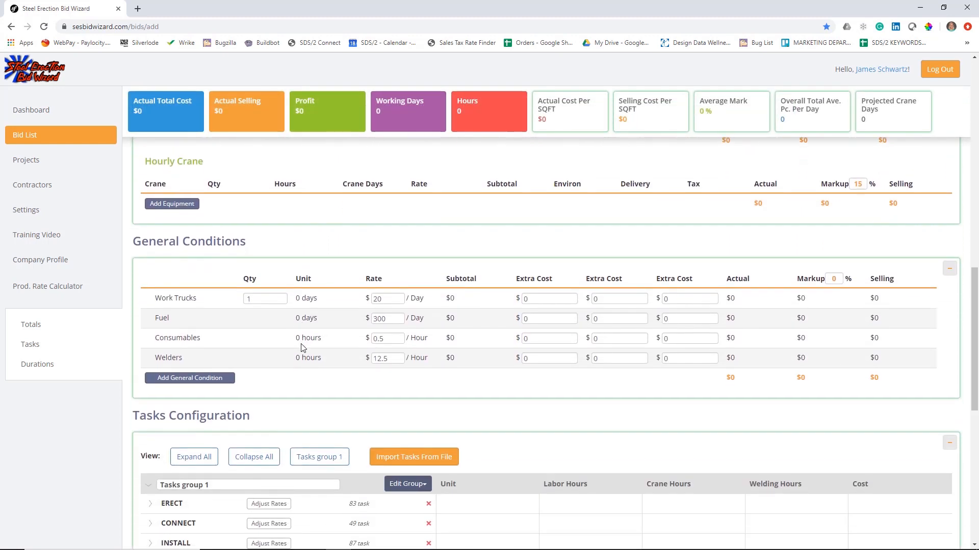
pyautogui.moveTo(243, 385); pyautogui.dragTo(101, 371)
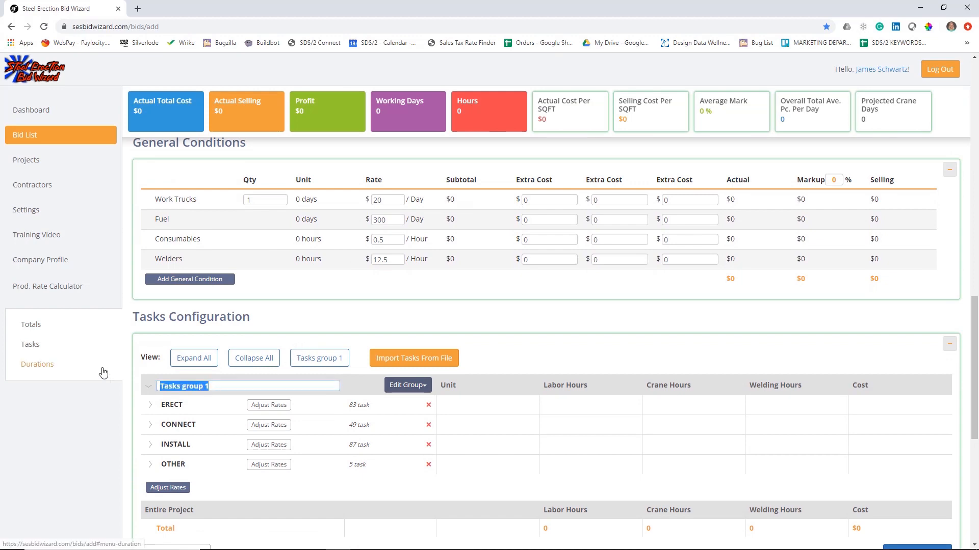
pyautogui.write('1')
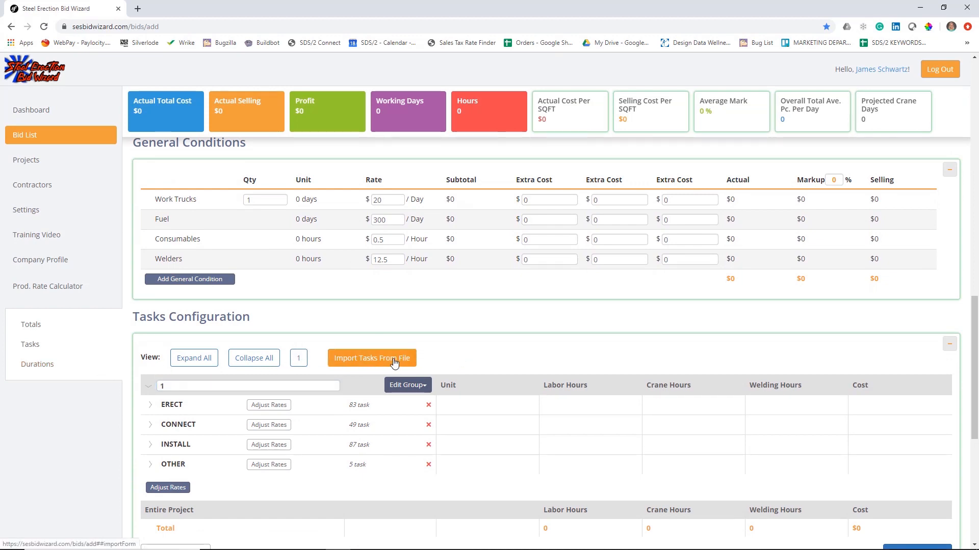
# Import tasks from Pre-Fabrication.xlsx with application type SDS/2 and save the bid.
pyautogui.click(391, 359)
pyautogui.click(363, 121)
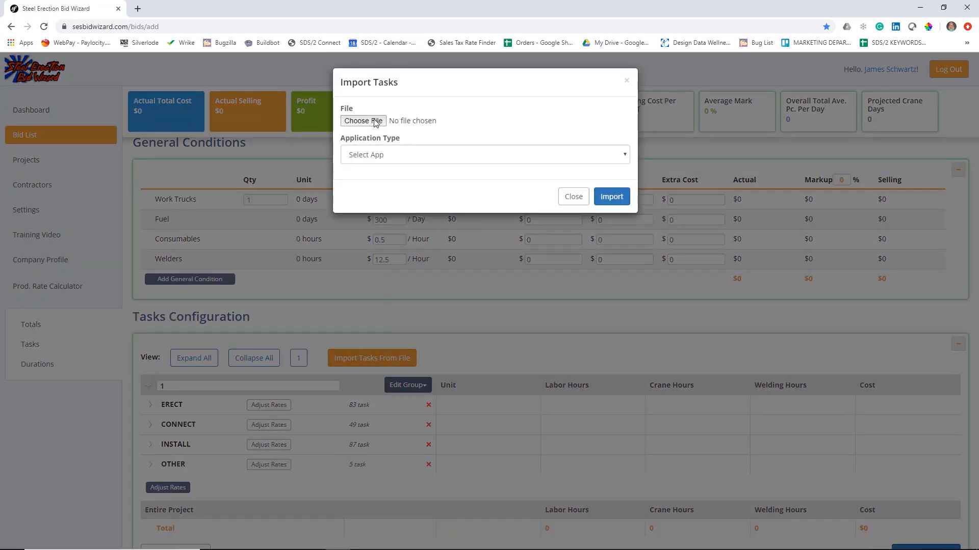
pyautogui.click(132, 114)
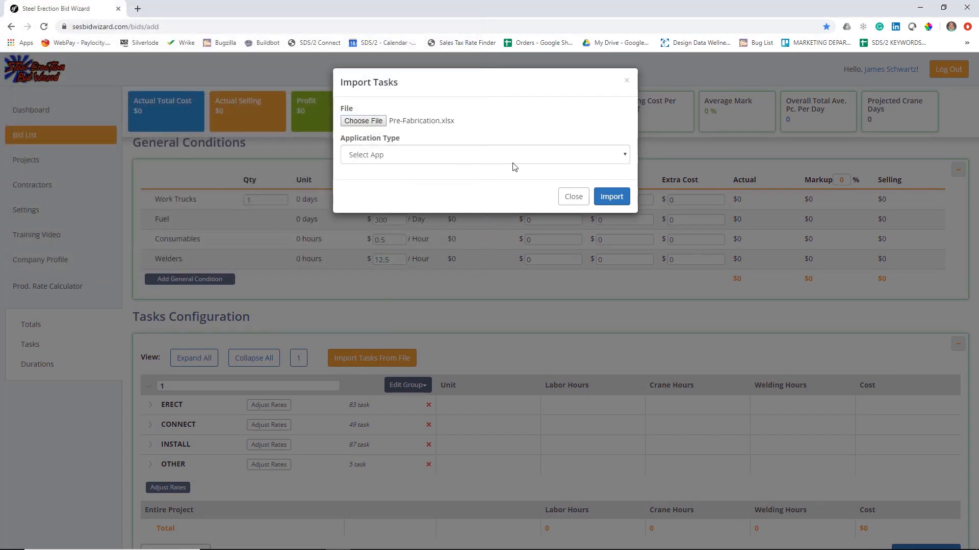
pyautogui.click(575, 158)
pyautogui.click(479, 216)
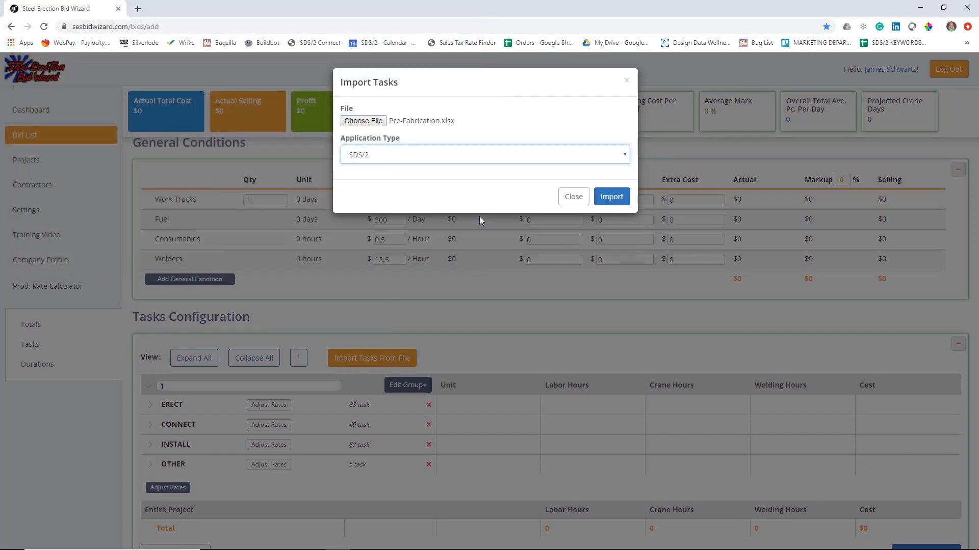
pyautogui.click(609, 197)
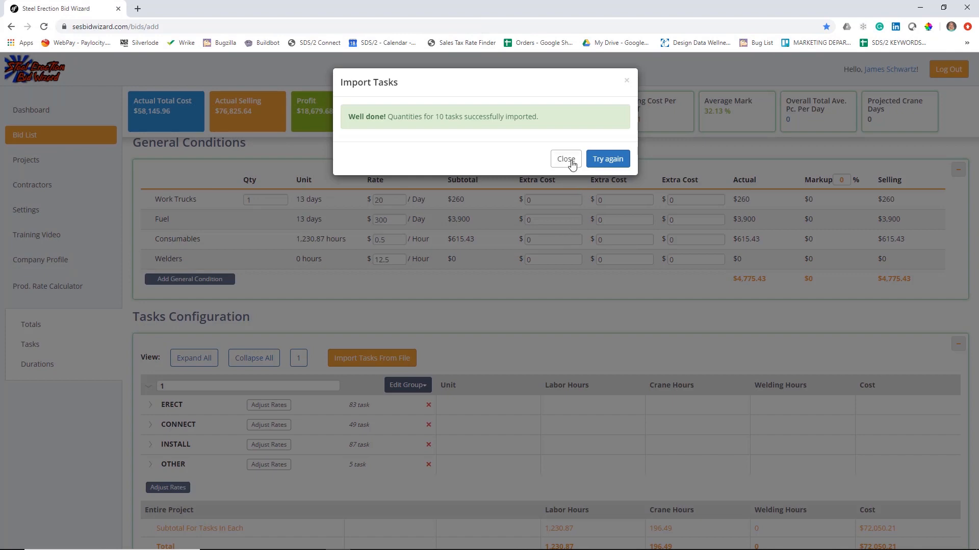
pyautogui.click(569, 160)
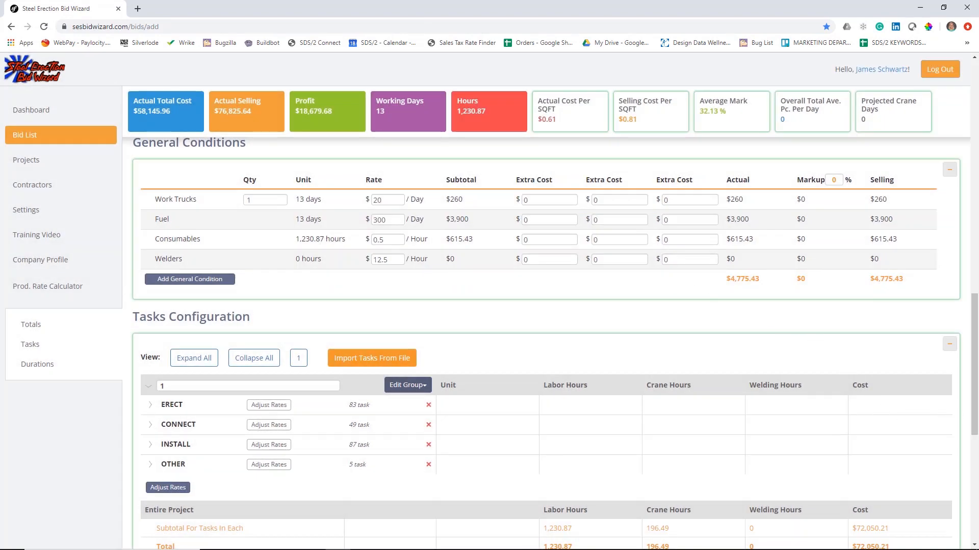
pyautogui.moveTo(974, 365); pyautogui.dragTo(974, 133)
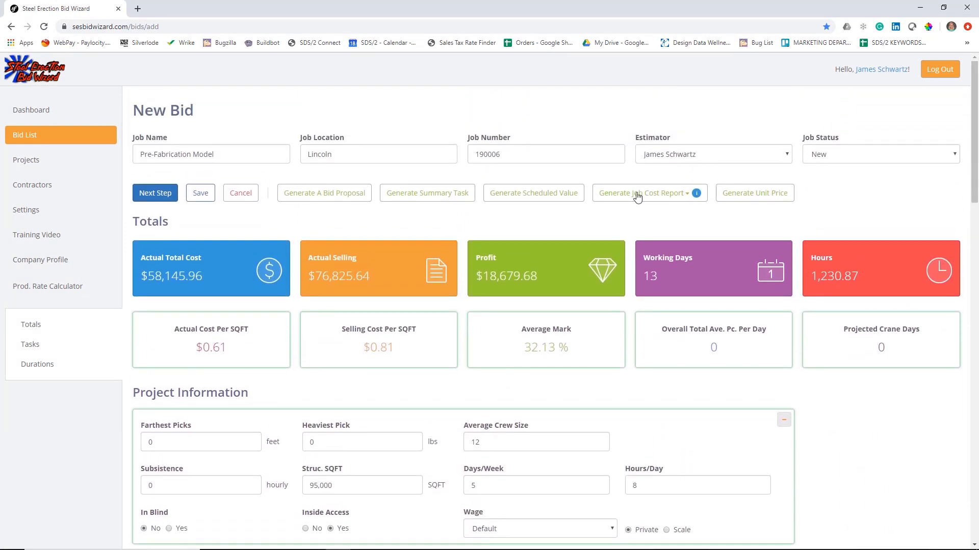
pyautogui.click(195, 193)
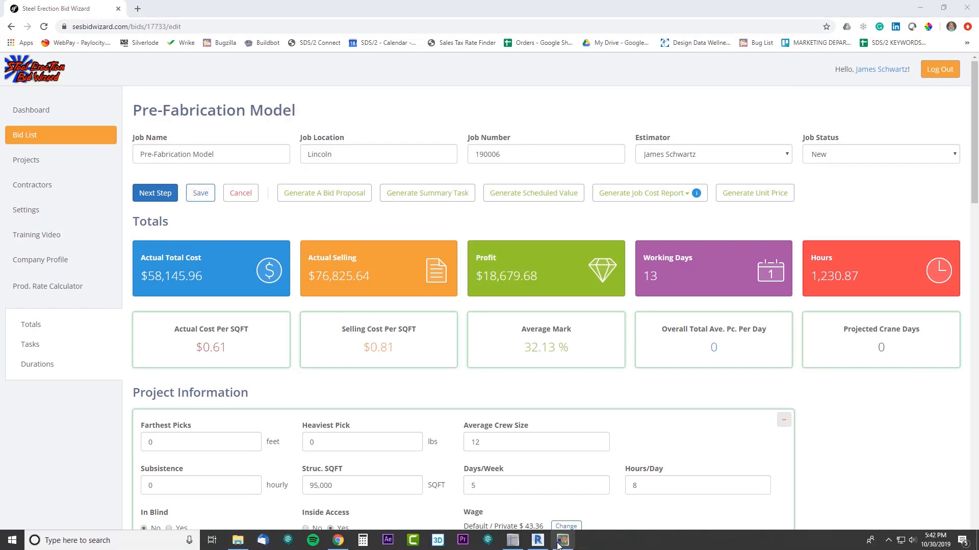
# In SDS/2 Erector Plus, copy the mobile crane Crane1 from job 2020_DemoSeed_ErectorPlus2 into the current job.
pyautogui.click(512, 541)
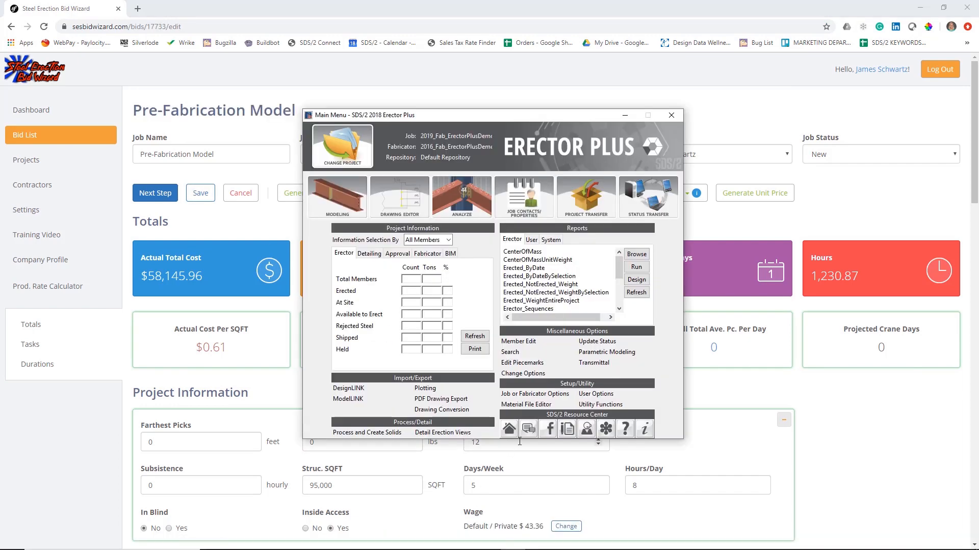
pyautogui.click(600, 404)
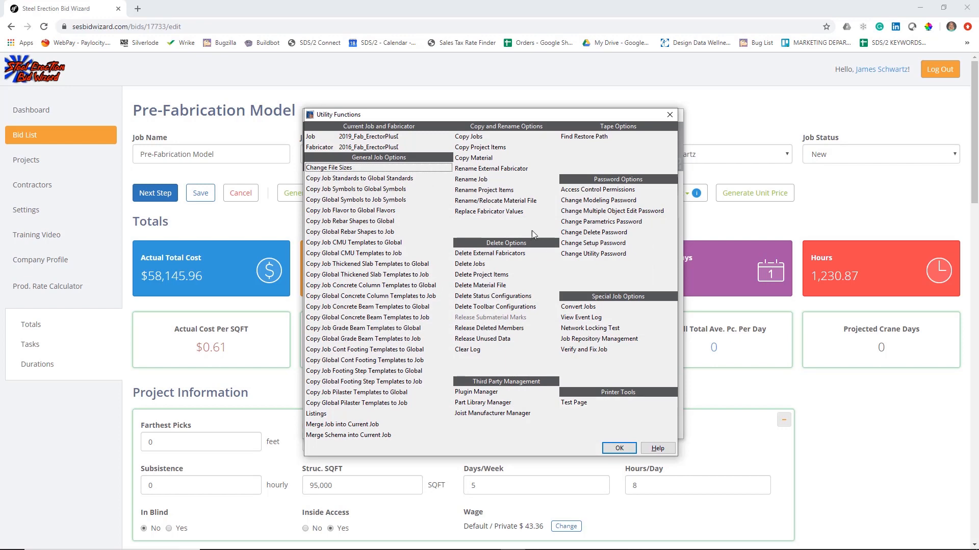
pyautogui.click(489, 147)
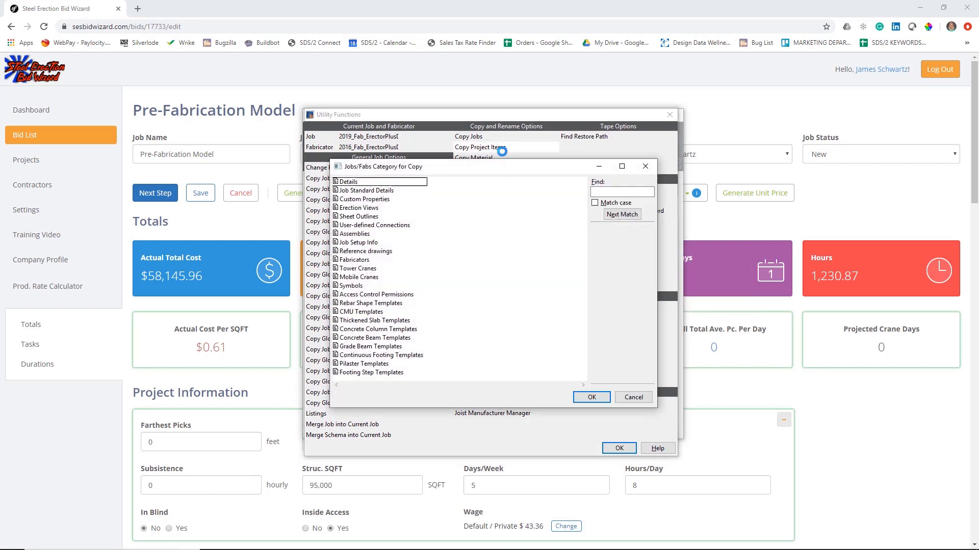
pyautogui.click(348, 278)
pyautogui.click(592, 397)
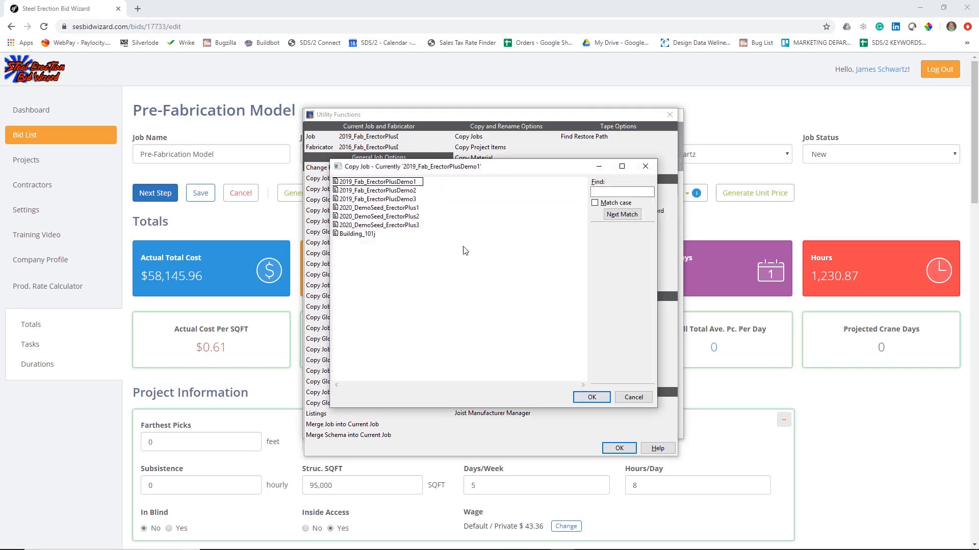
pyautogui.click(413, 216)
pyautogui.click(592, 397)
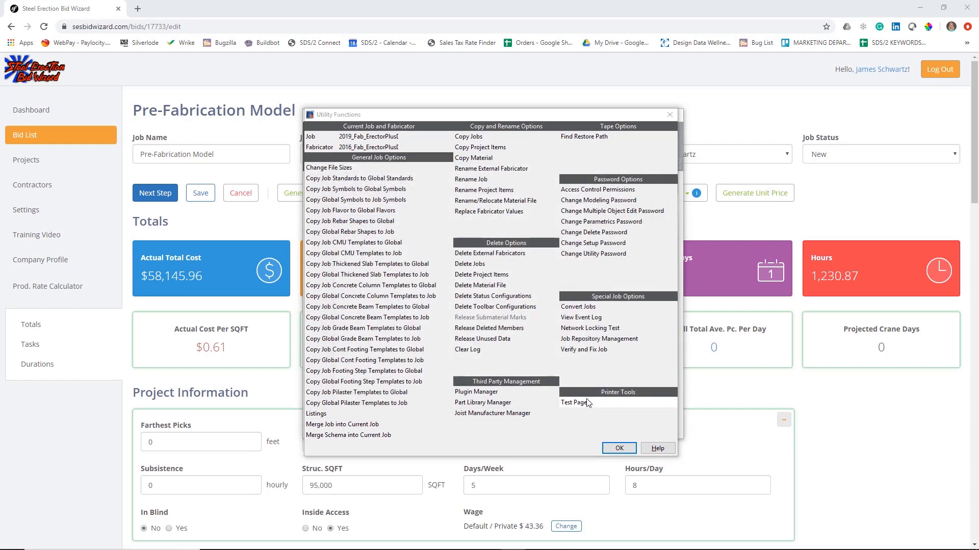
pyautogui.click(352, 179)
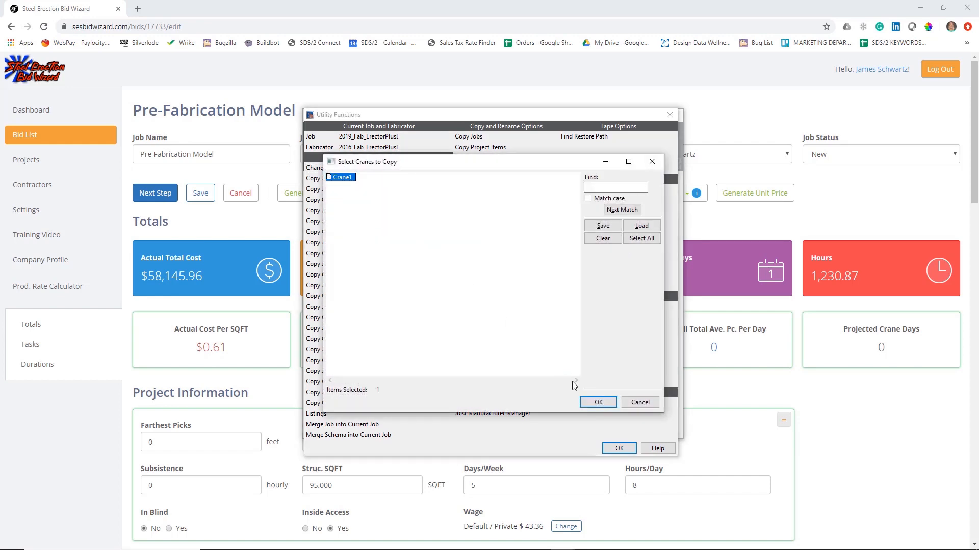
pyautogui.click(599, 402)
pyautogui.click(620, 448)
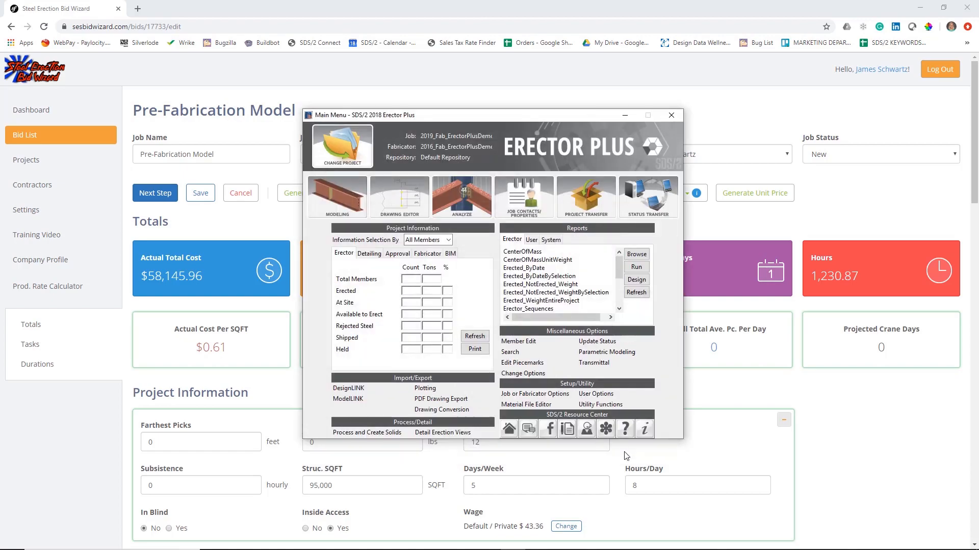
# Open the job's model, select all members in the crane placement view and report the heaviest one.
pyautogui.click(339, 198)
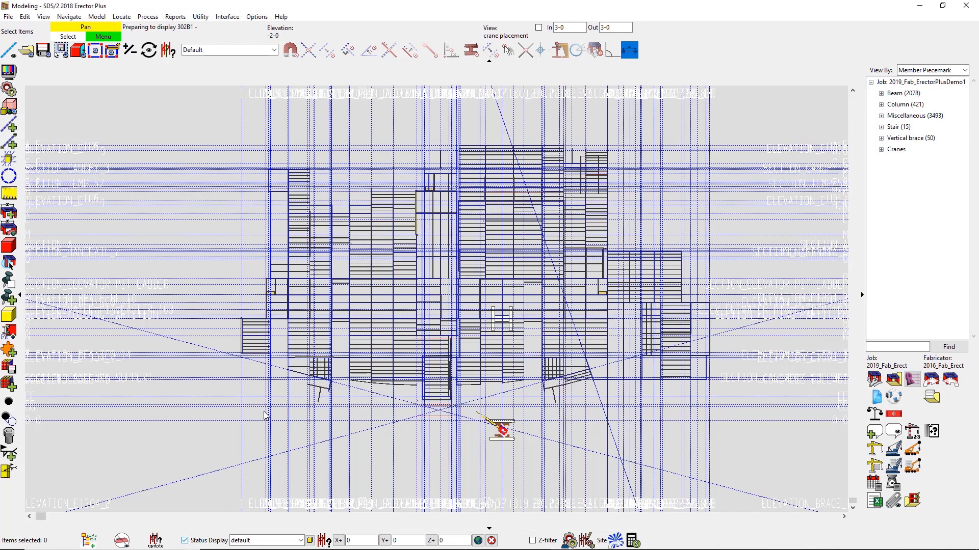
pyautogui.scroll(3, 306, 320)
pyautogui.scroll(2, 306, 323)
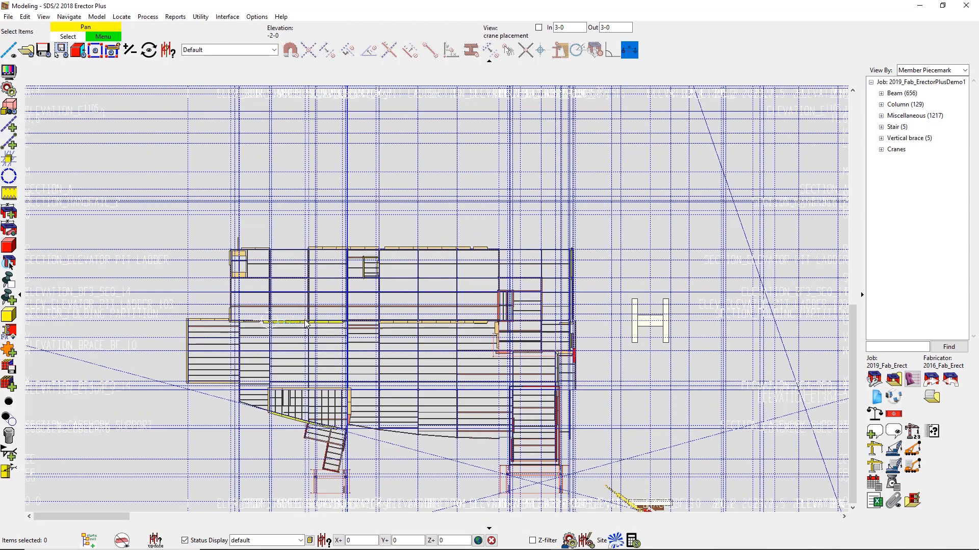
pyautogui.moveTo(306, 324); pyautogui.dragTo(329, 255, button='middle')
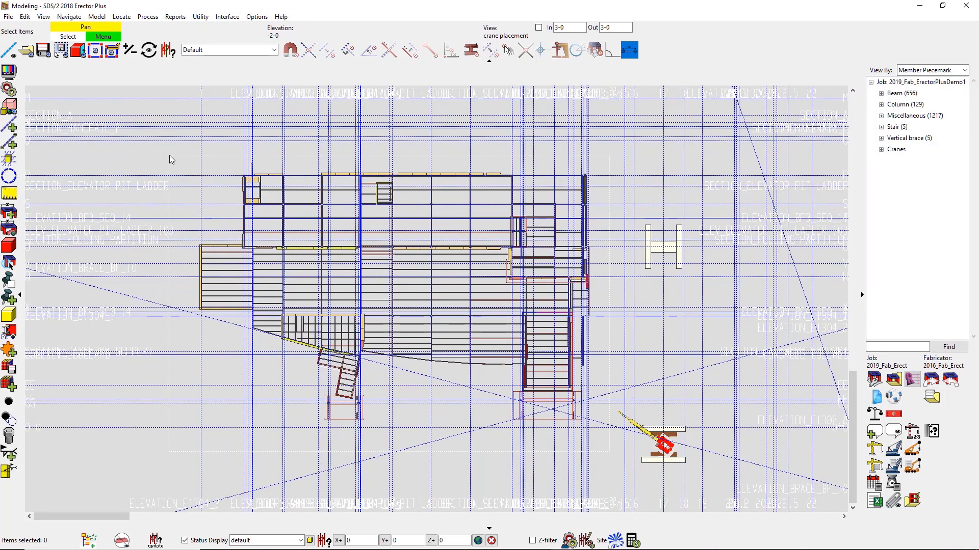
pyautogui.hotkey('ctrl', 'a')
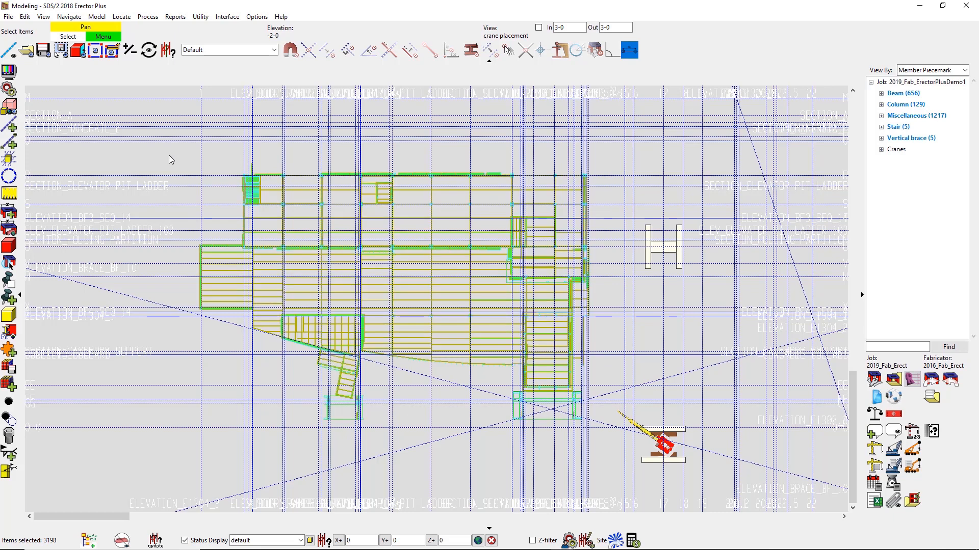
pyautogui.click(876, 415)
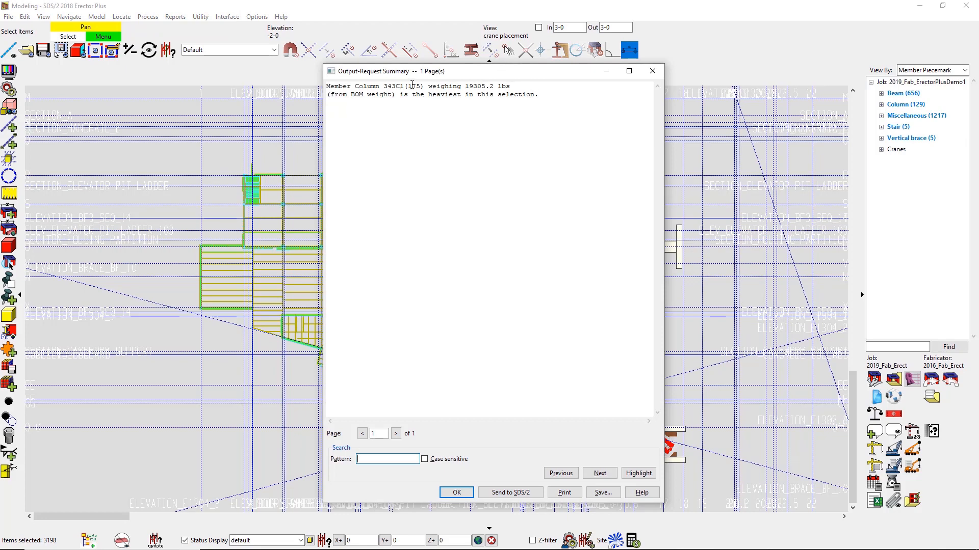
pyautogui.moveTo(386, 85); pyautogui.dragTo(517, 86)
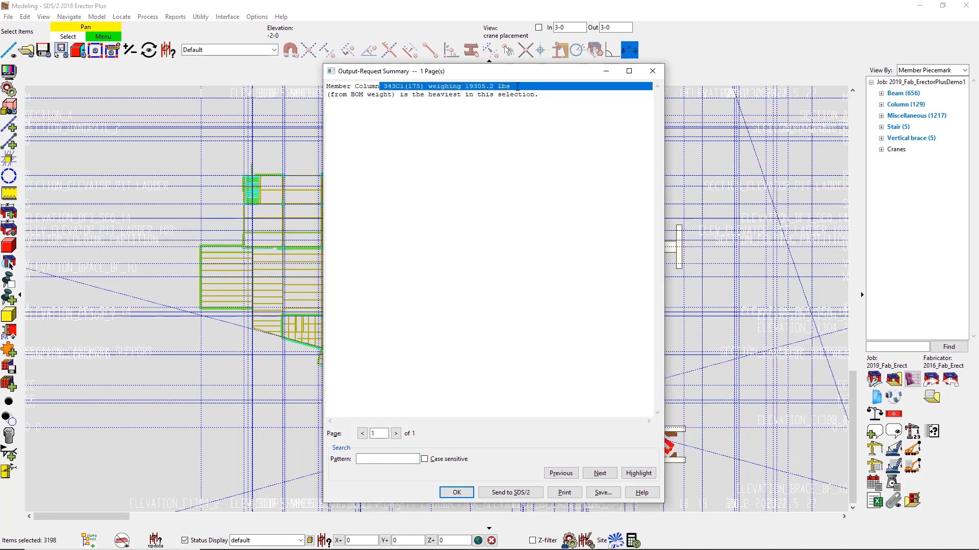
pyautogui.click(456, 492)
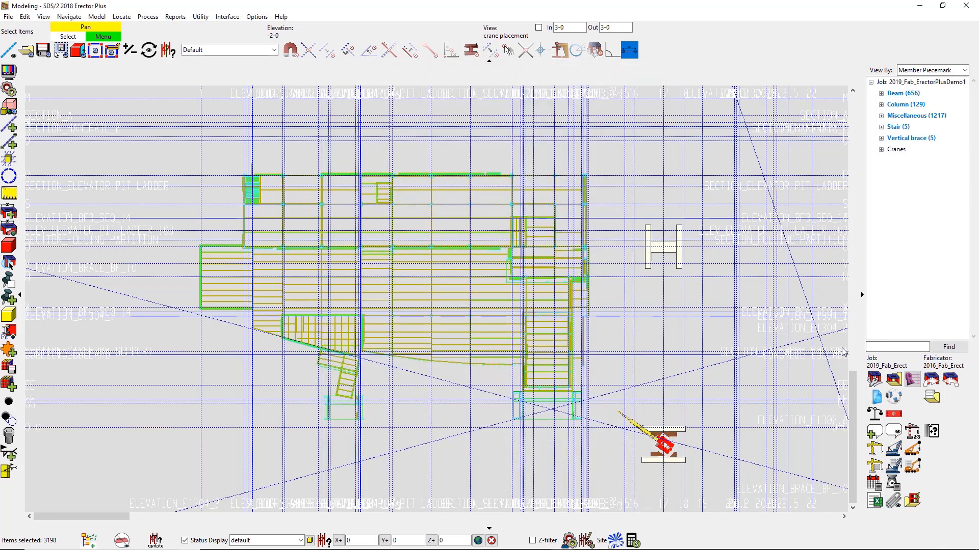
# Find piecemark 343C1 in the model tree, select that column and fit the view to it.
pyautogui.click(893, 347)
pyautogui.write('343')
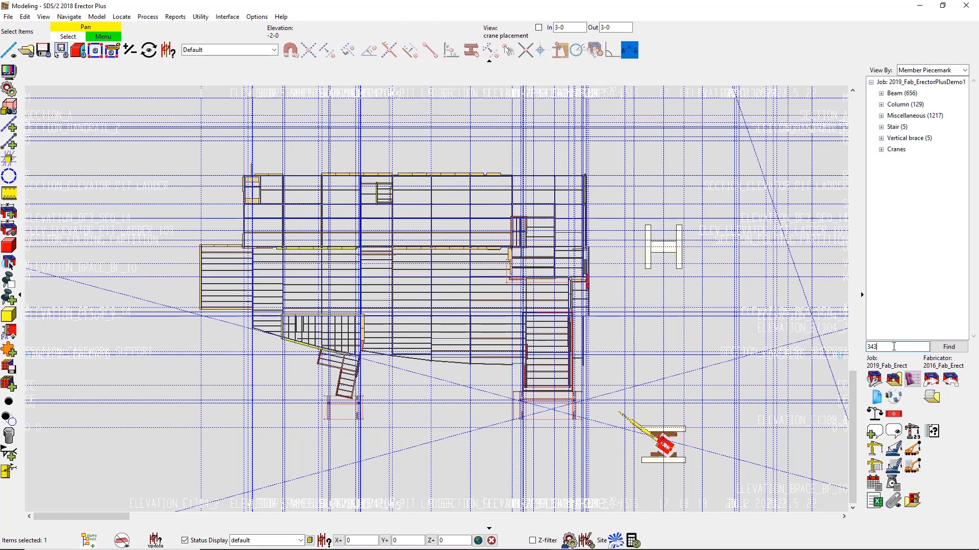
pyautogui.write('C1')
pyautogui.click(948, 347)
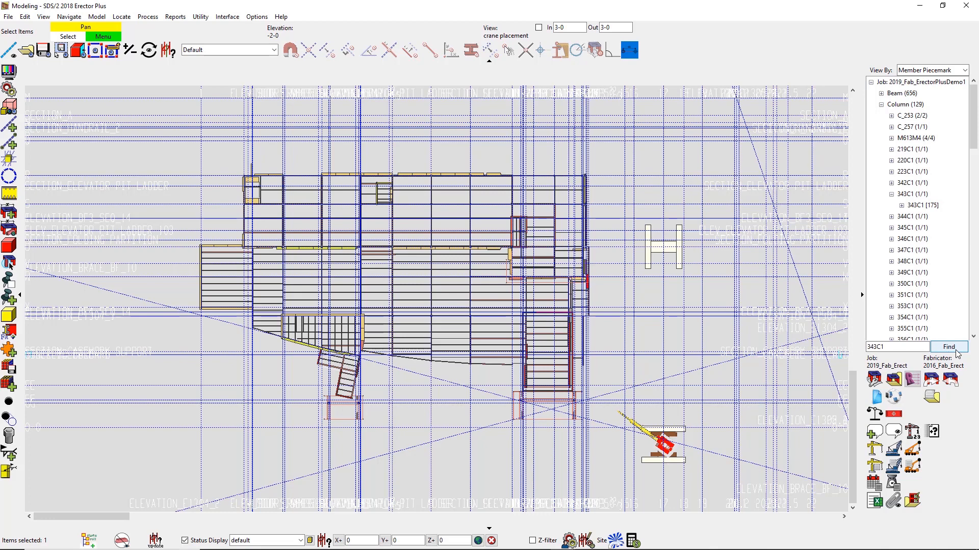
pyautogui.click(929, 206)
pyautogui.rightClick(928, 207)
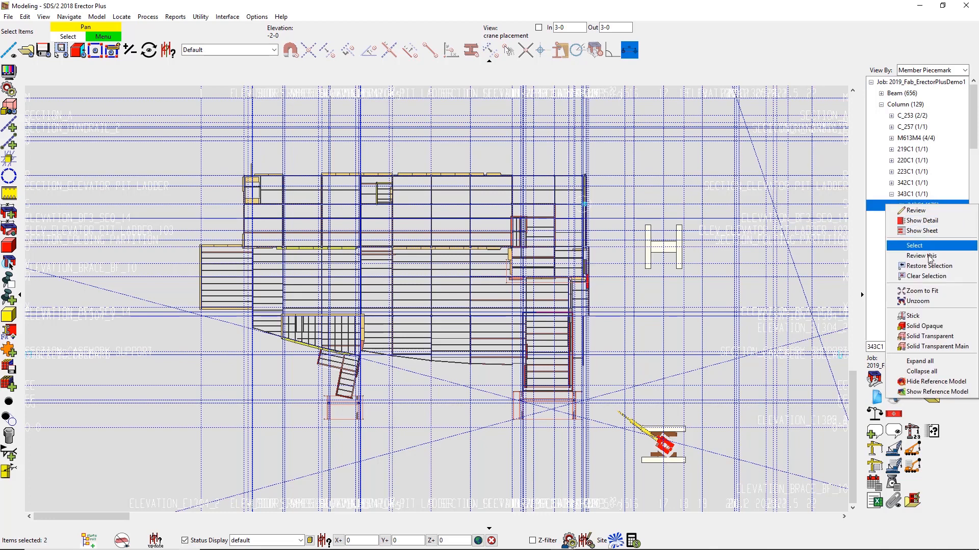
pyautogui.click(927, 292)
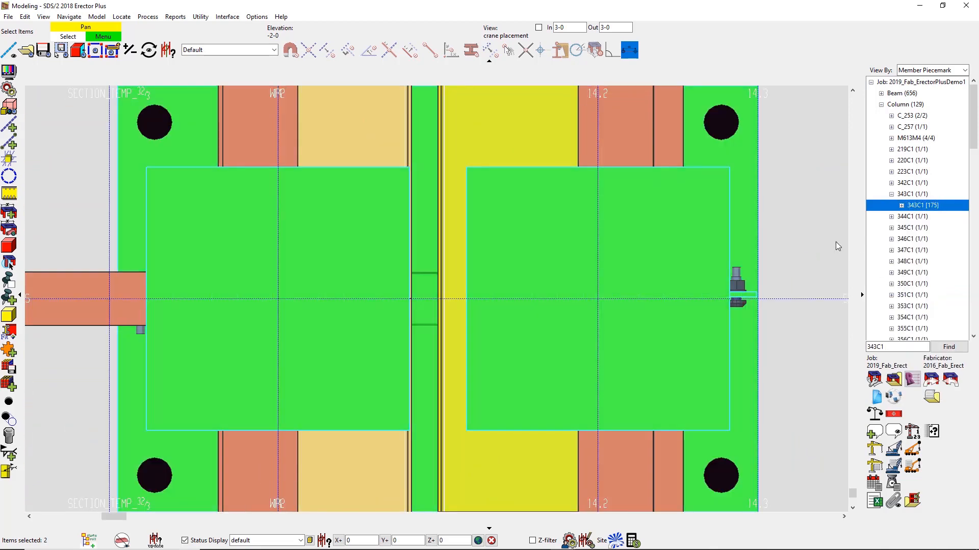
pyautogui.scroll(-3, 744, 272)
pyautogui.keyDown('ctrl'); pyautogui.moveTo(695, 314); pyautogui.dragTo(613, 208, button='middle'); pyautogui.keyUp('ctrl')
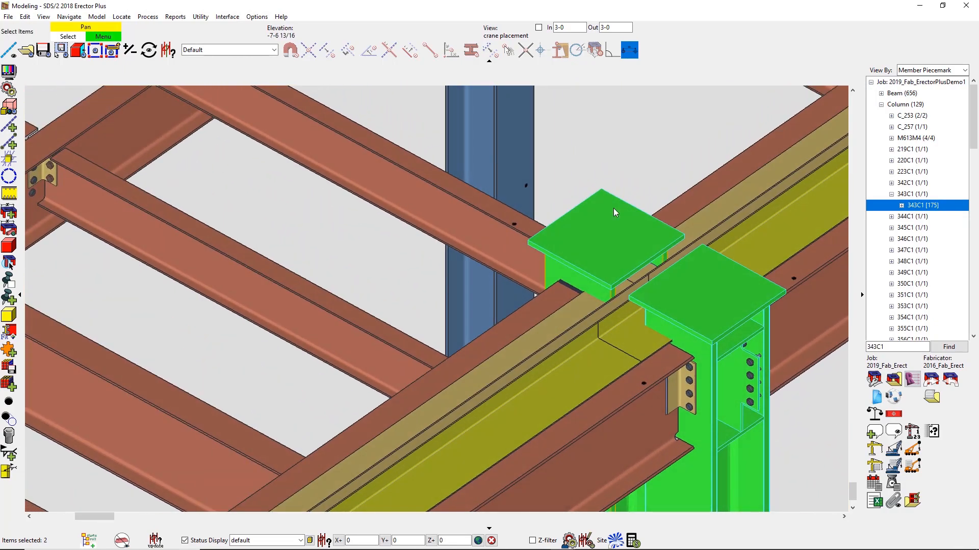
pyautogui.scroll(-1, 613, 208)
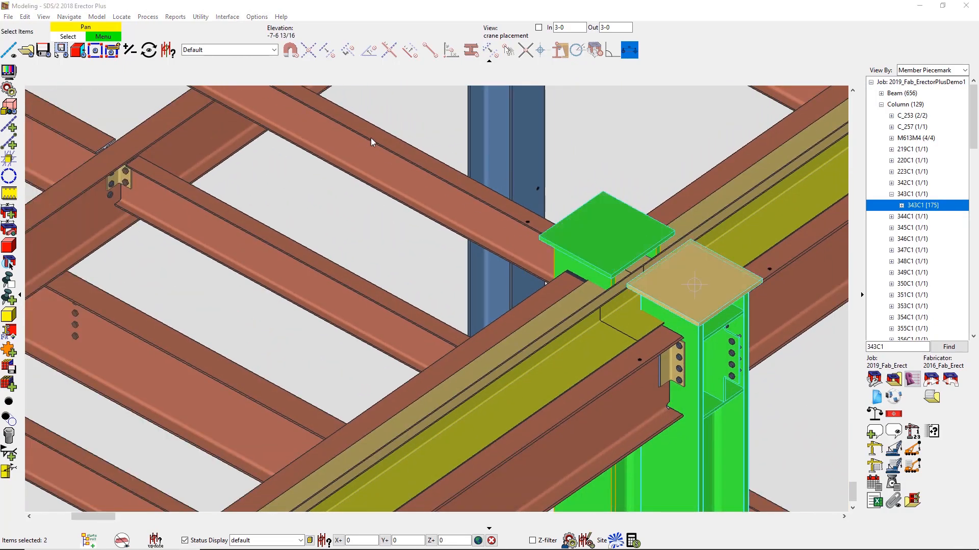
# Save the current column selection under the name Heaviest Member.
pyautogui.click(371, 138)
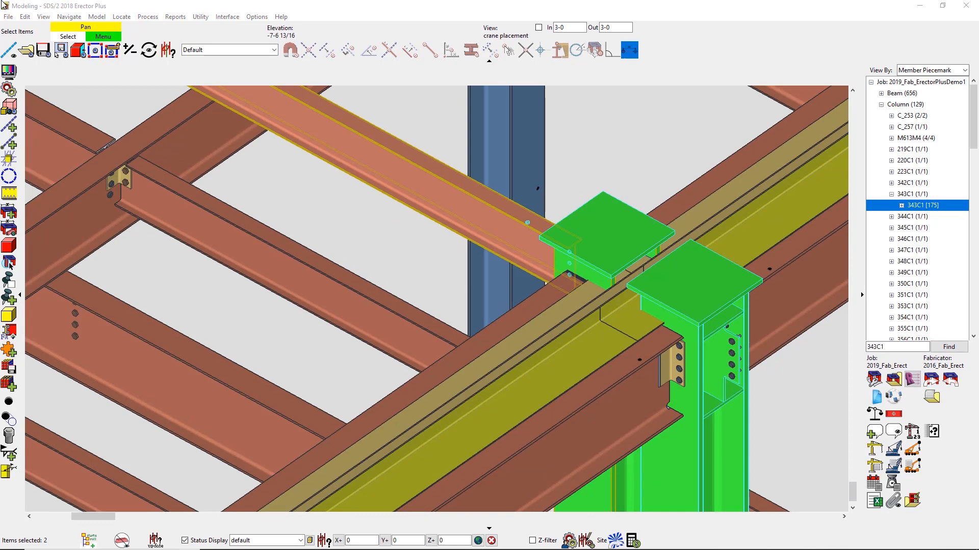
pyautogui.click(25, 17)
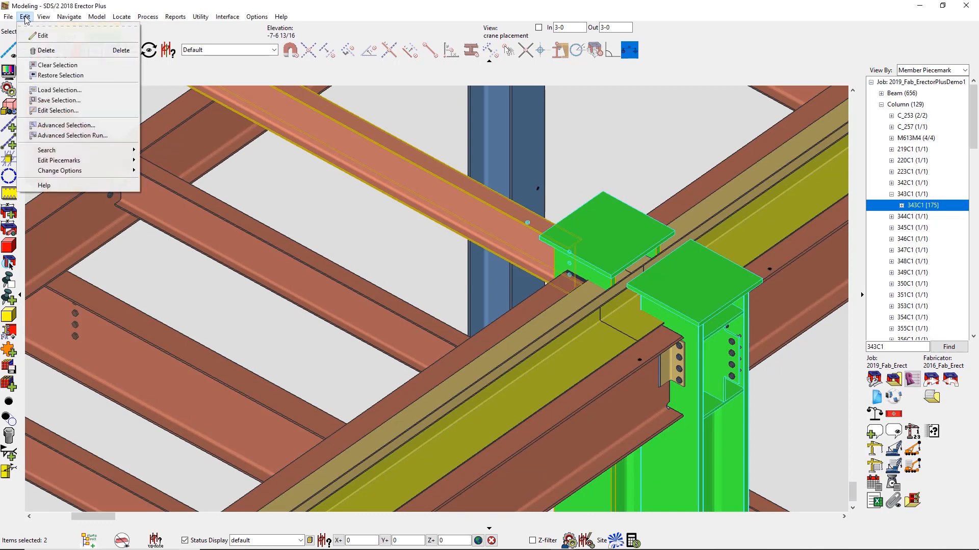
pyautogui.click(40, 101)
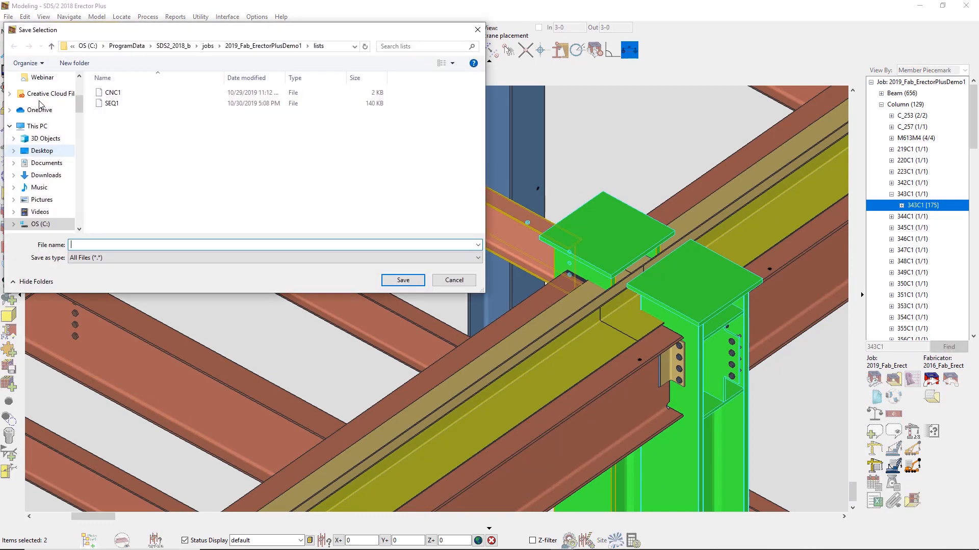
pyautogui.write('Heaviest Member')
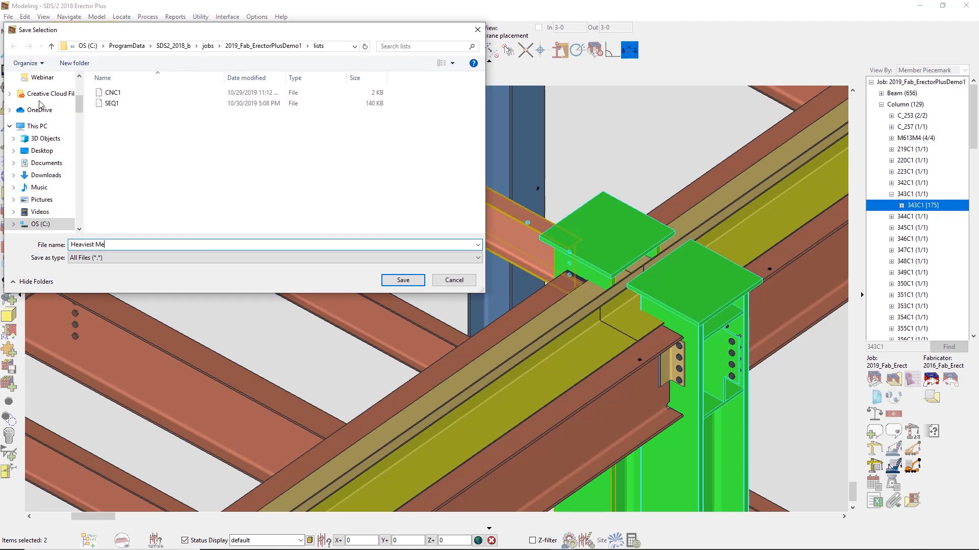
pyautogui.click(402, 280)
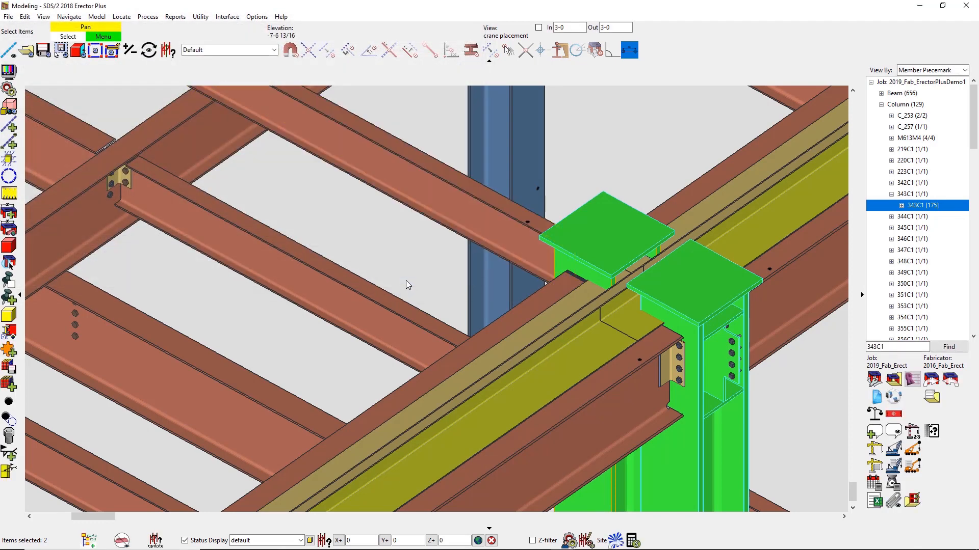
# Detach the crane commands into a floating list and show the liftable members for the empty crane placement beside the building.
pyautogui.scroll(-3, 377, 284)
pyautogui.scroll(-5, 377, 284)
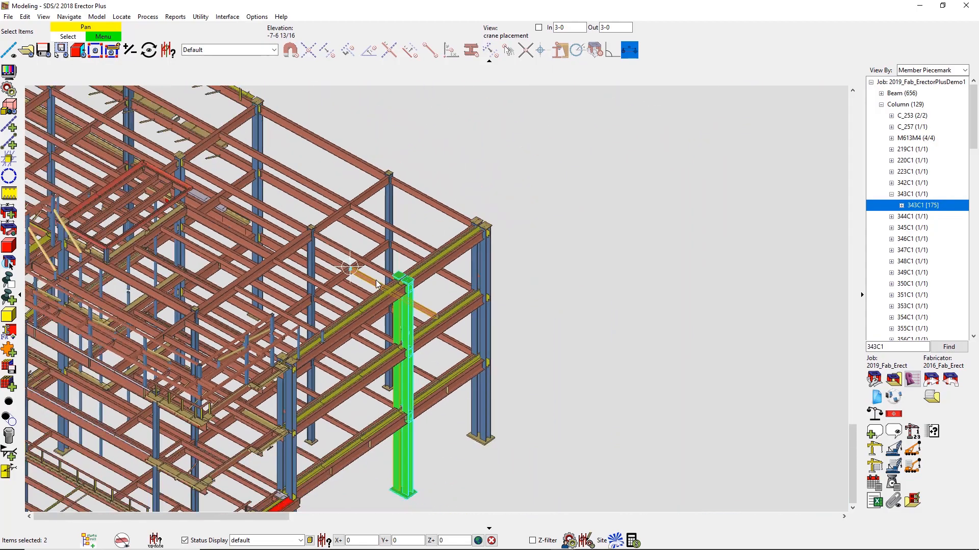
pyautogui.moveTo(377, 284); pyautogui.dragTo(449, 198, button='middle')
pyautogui.click(96, 16)
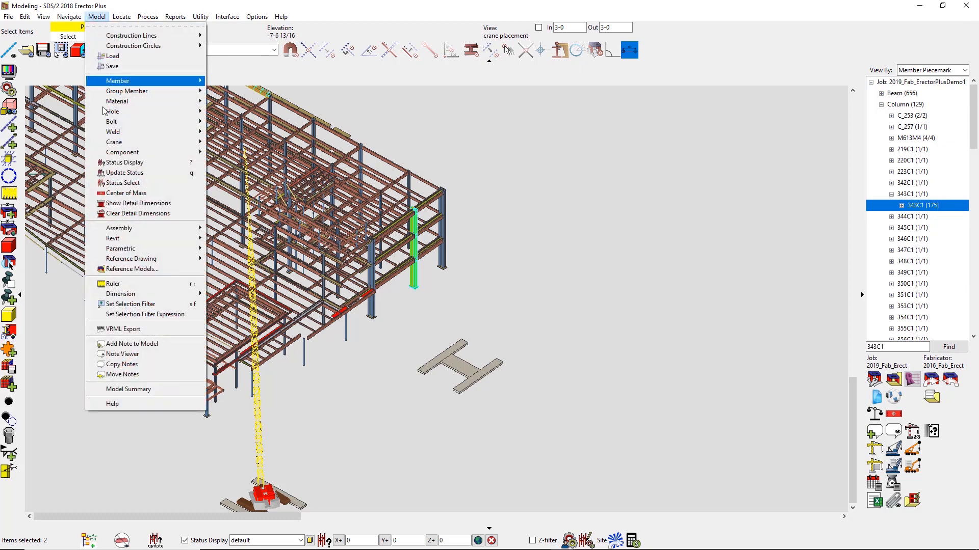
pyautogui.moveTo(112, 142)
pyautogui.click(232, 140)
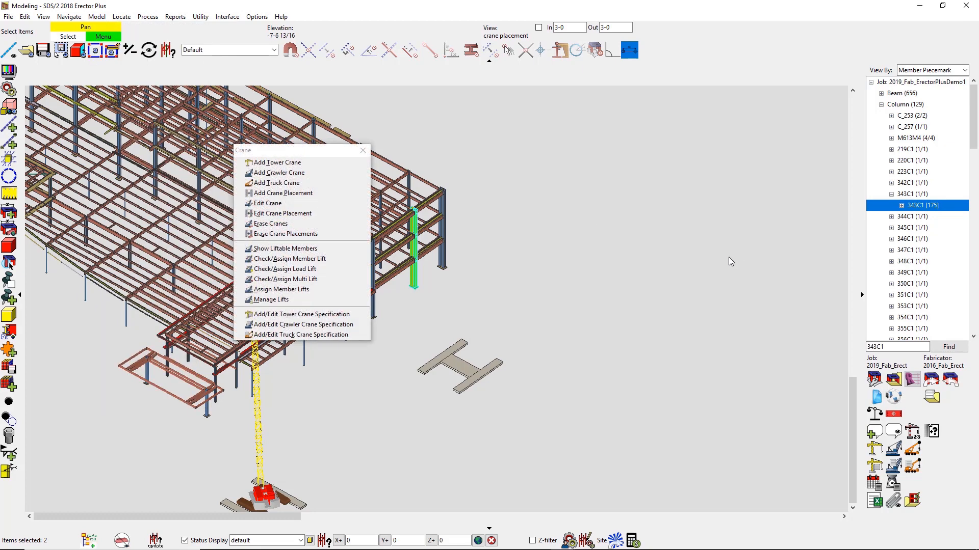
pyautogui.moveTo(329, 139); pyautogui.dragTo(739, 129)
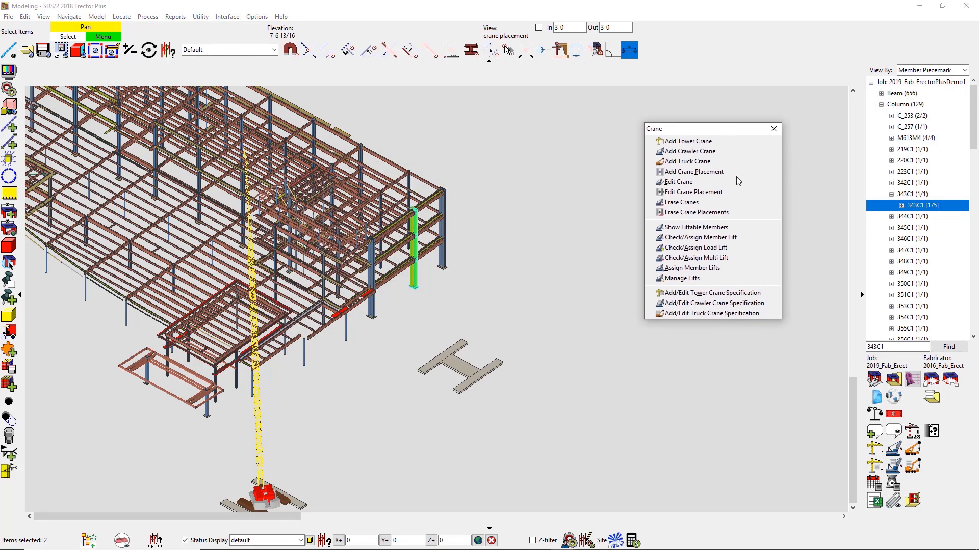
pyautogui.click(740, 228)
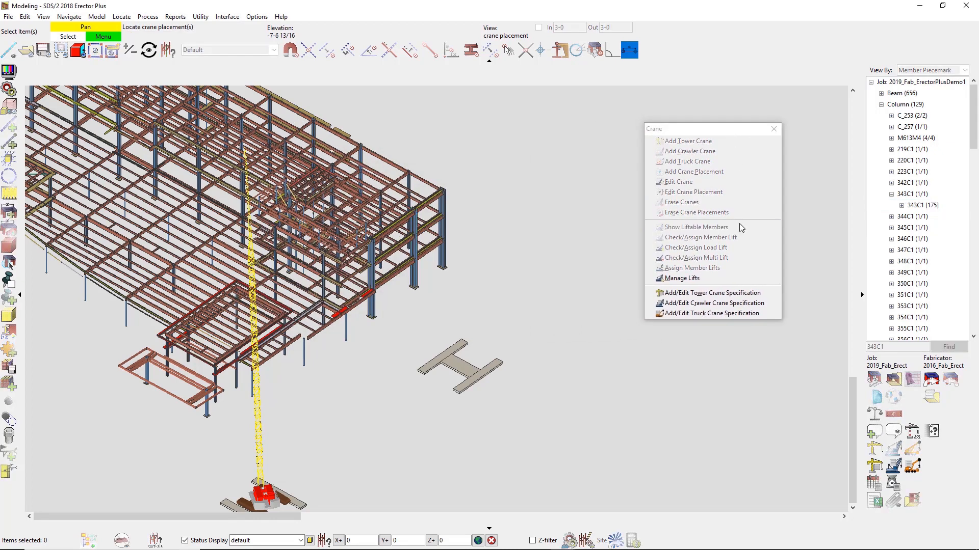
pyautogui.click(475, 373)
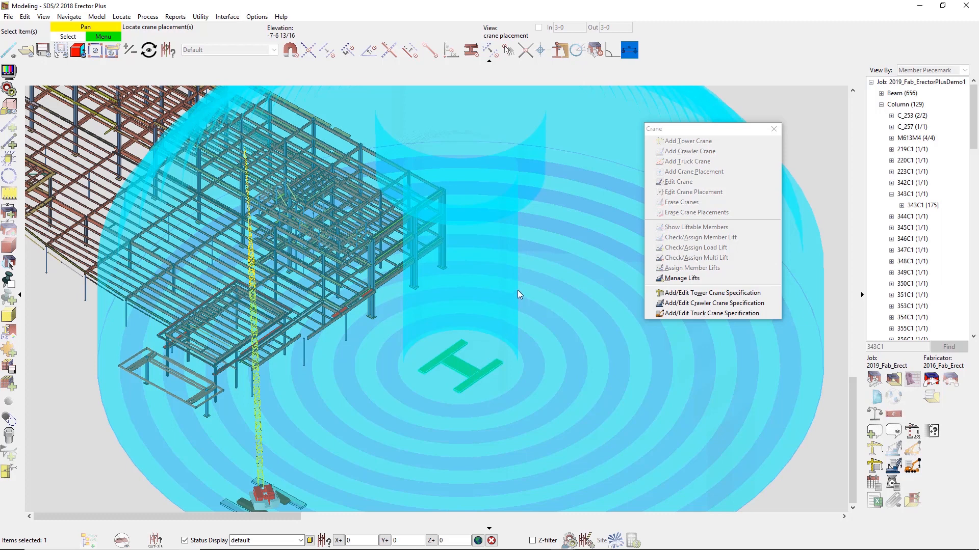
pyautogui.rightClick(520, 256)
pyautogui.click(538, 267)
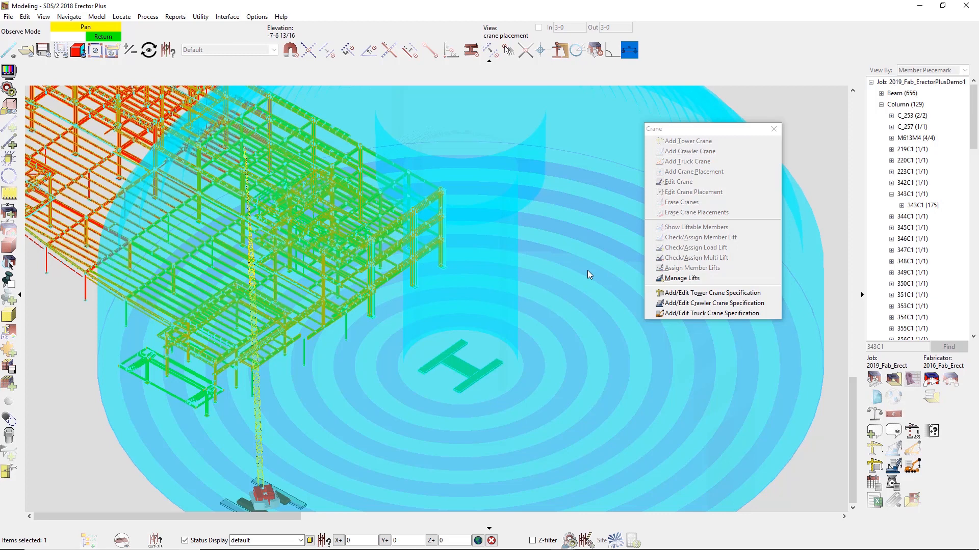
pyautogui.rightClick(587, 274)
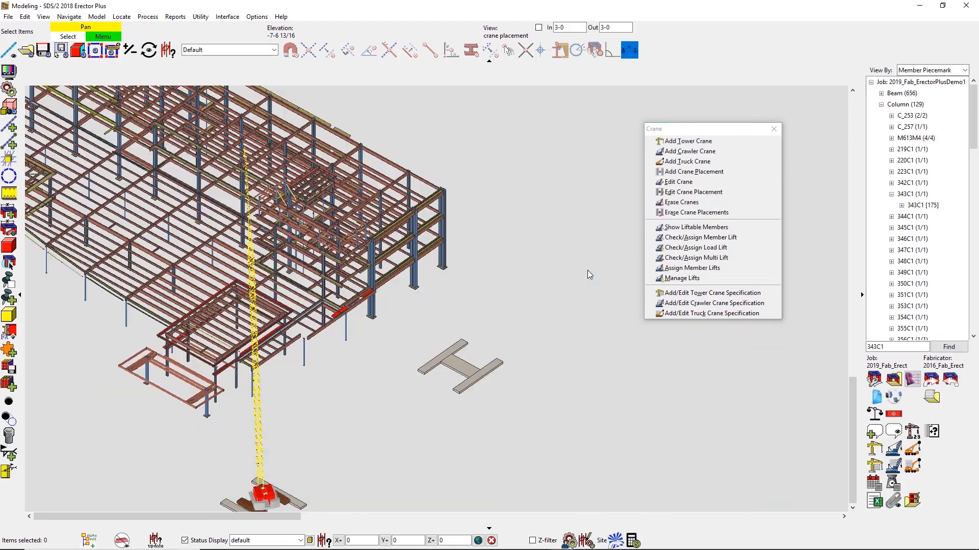
# Set the selection filter to Members and select the whole building's members in the crane placement view.
pyautogui.click(264, 51)
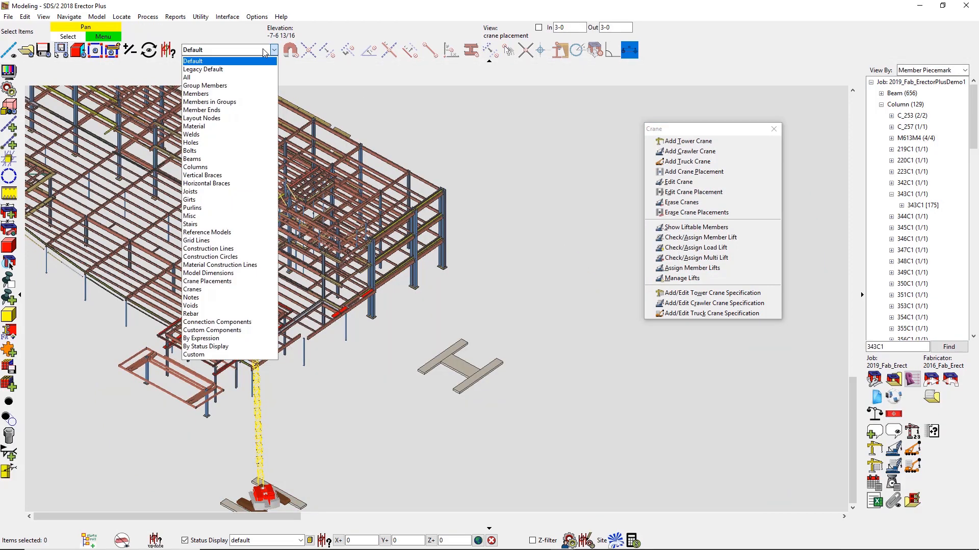
pyautogui.click(262, 94)
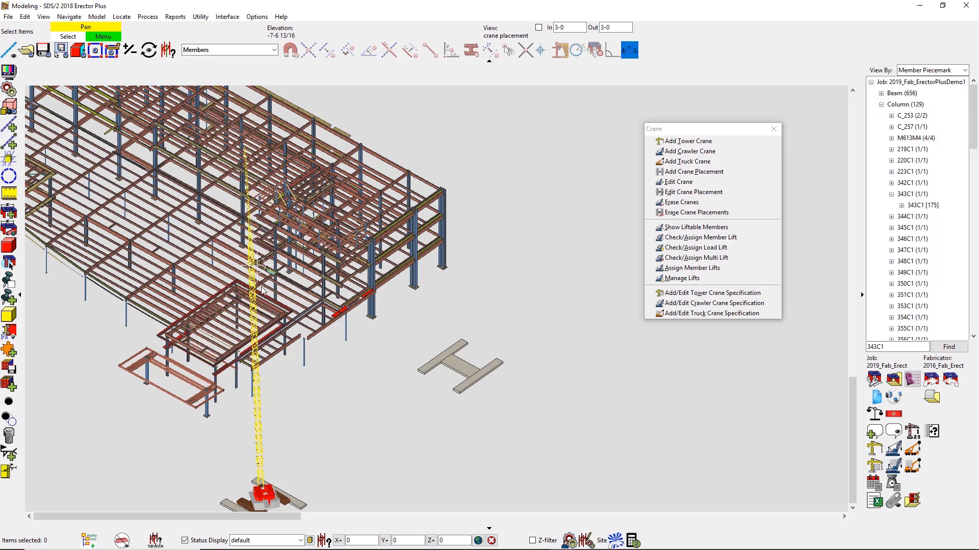
pyautogui.scroll(-5, 261, 289)
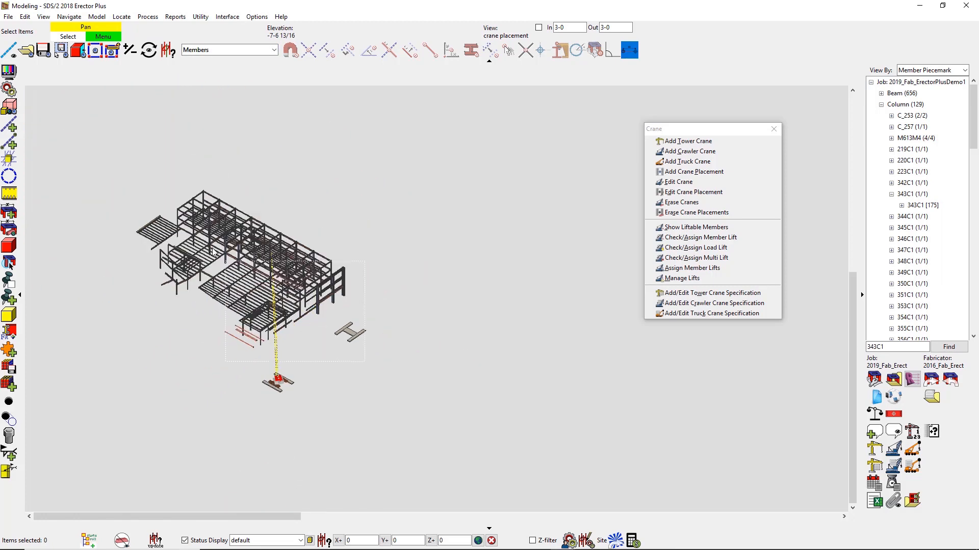
pyautogui.moveTo(213, 248); pyautogui.dragTo(89, 161)
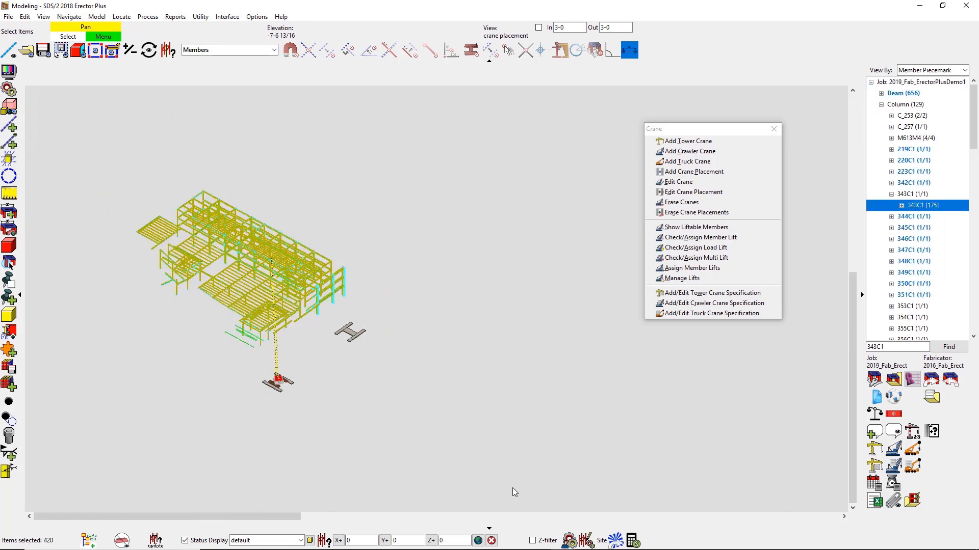
# Export the selected members for the bid to a file named Fabrication Model in the Webinar folder.
pyautogui.click(615, 540)
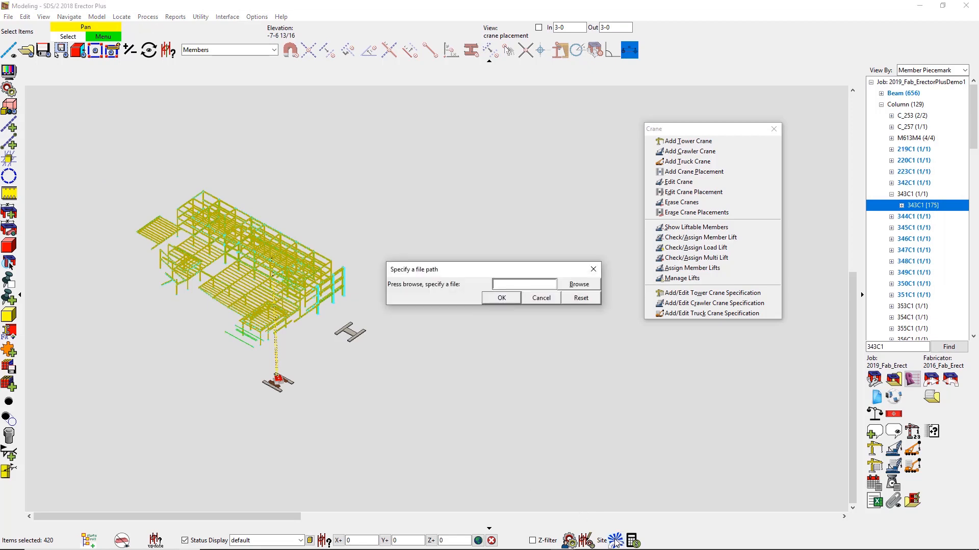
pyautogui.click(589, 287)
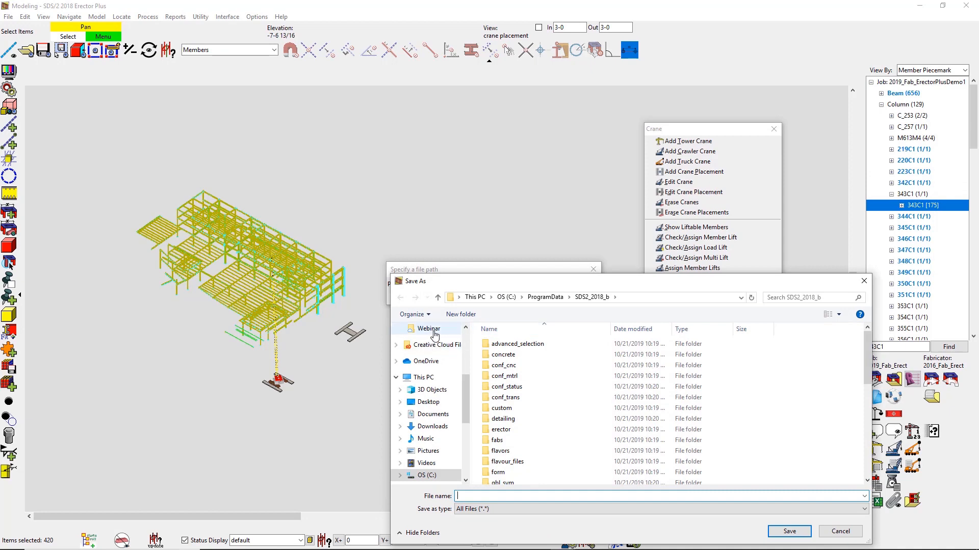
pyautogui.click(432, 330)
pyautogui.write('F')
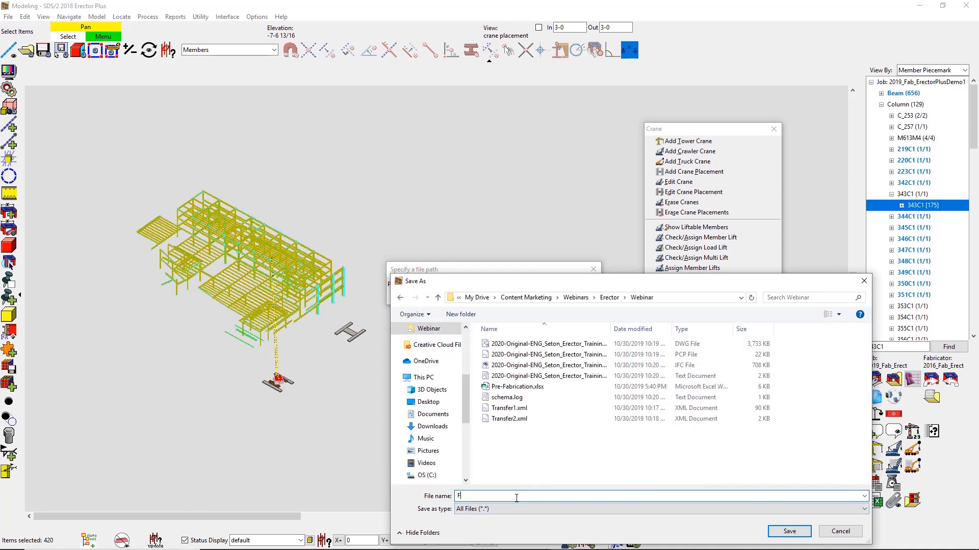
pyautogui.write('abrication Model')
pyautogui.press('Return')
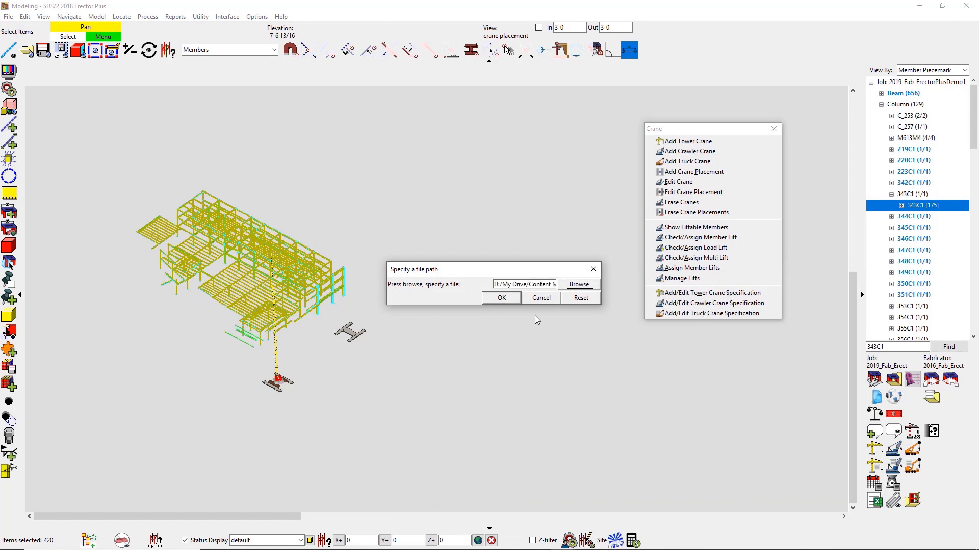
pyautogui.click(501, 298)
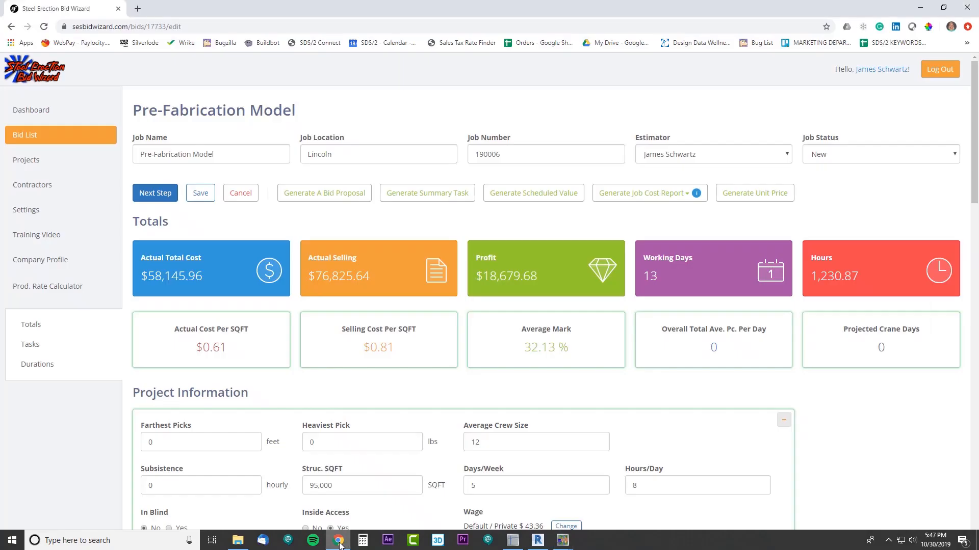
# Switch to Steel Erection Bid Wizard in the browser and start a new bid from the dashboard.
pyautogui.click(338, 540)
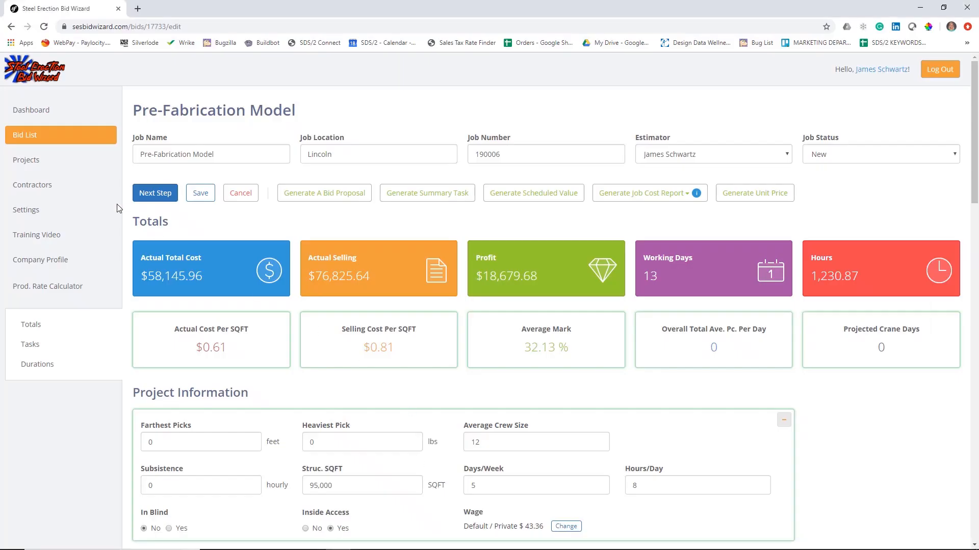
pyautogui.click(54, 137)
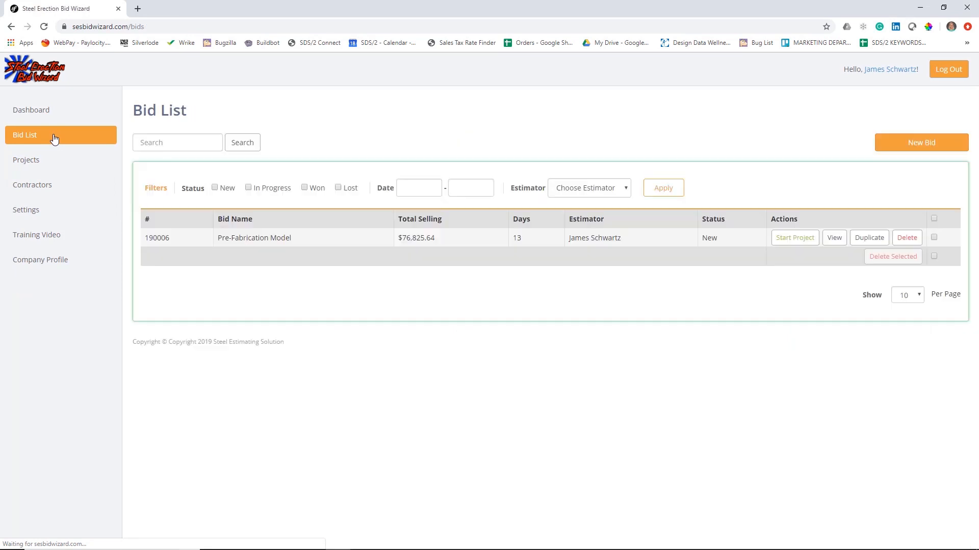
pyautogui.click(51, 111)
pyautogui.click(181, 203)
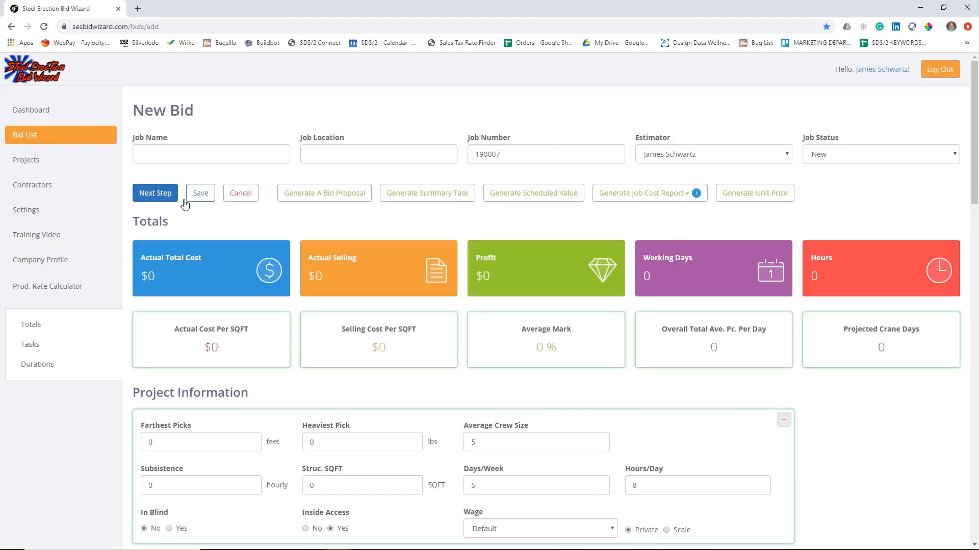
# Name the new bid's job Fabrication Model and set its location to Lincoln.
pyautogui.click(197, 156)
pyautogui.write('Fab')
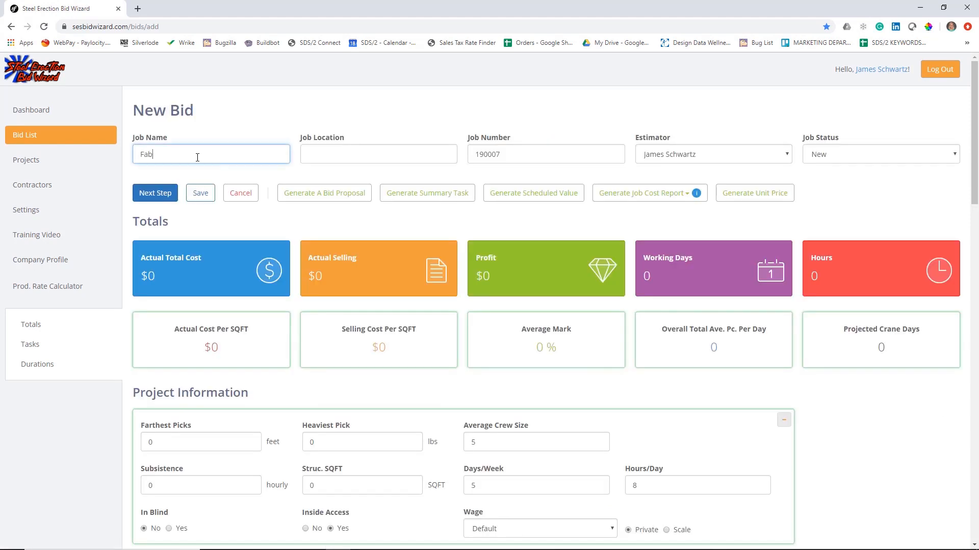
pyautogui.write('rication Mode')
pyautogui.press('Tab')
pyautogui.write('L')
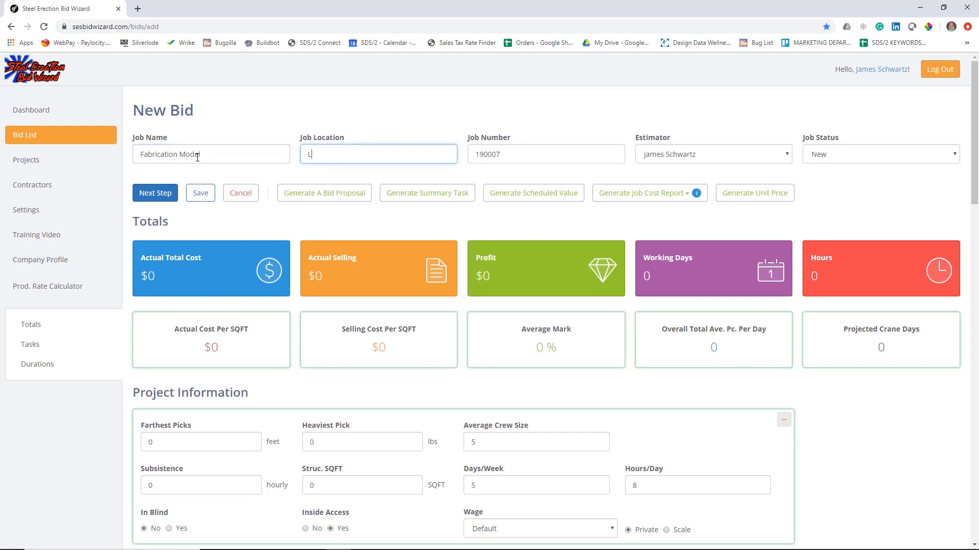
pyautogui.write('incoln')
# Set the project's average crew size to 12 and its structure area to 95,000 SQFT.
pyautogui.scroll(-3, 196, 357)
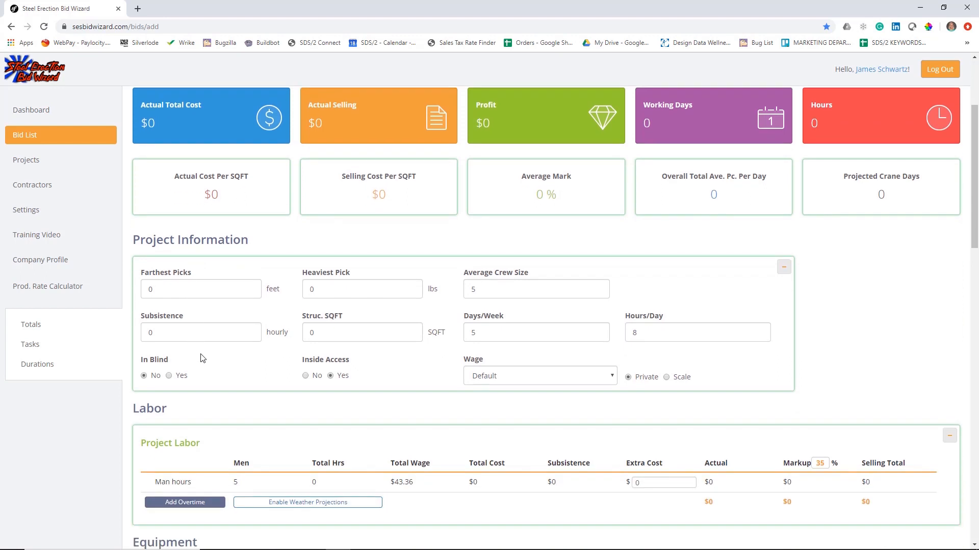
pyautogui.doubleClick(465, 289)
pyautogui.write('12')
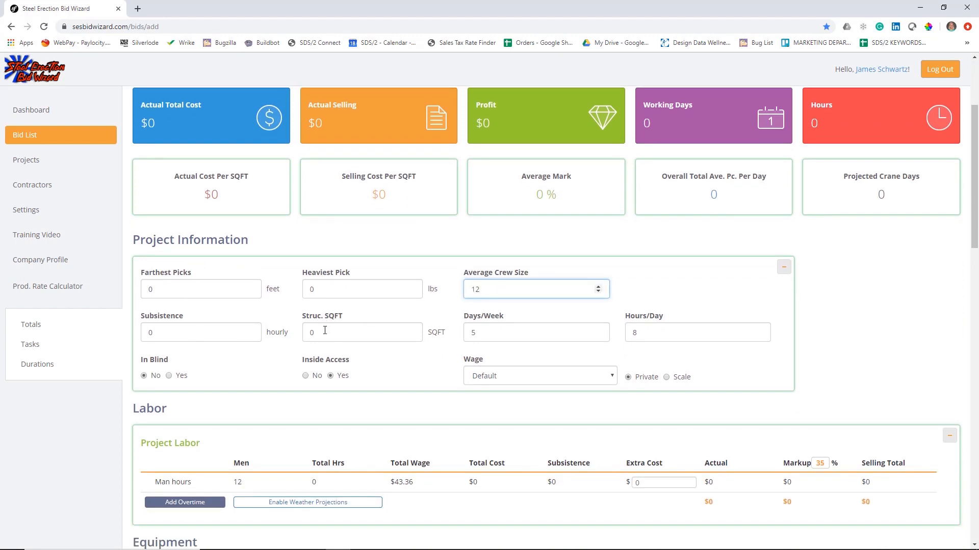
pyautogui.press('Tab')
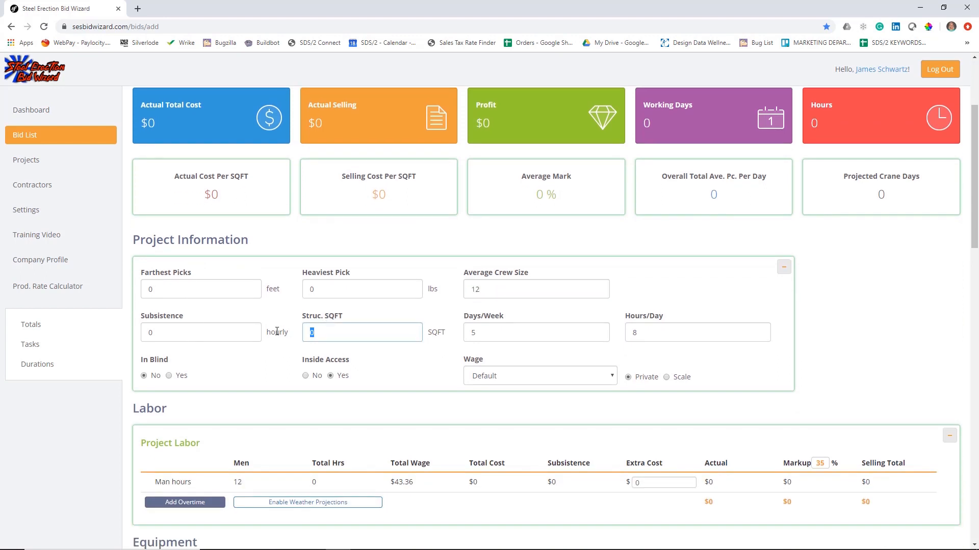
pyautogui.write('950000')
pyautogui.press('Tab')
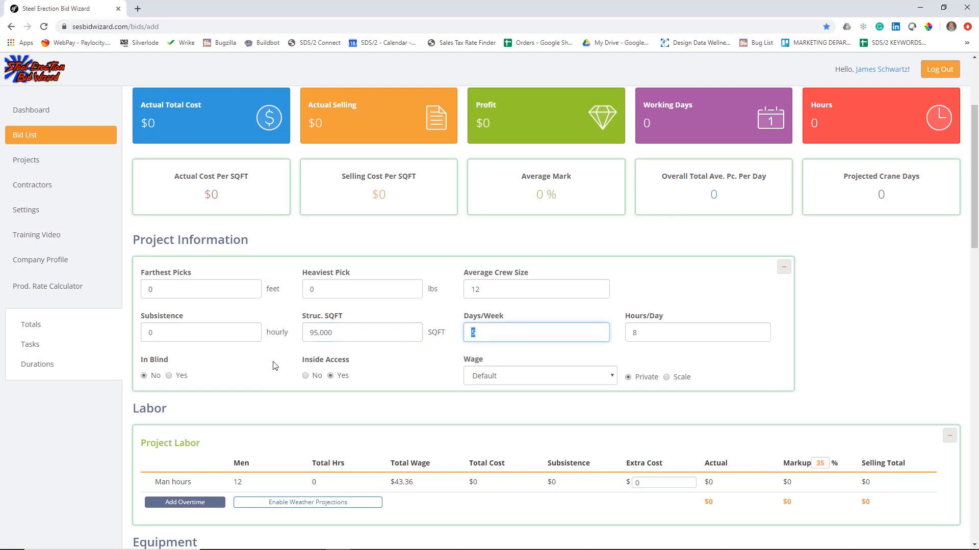
# Rename the first tasks group in the Tasks Configuration section as 1.
pyautogui.scroll(-8, 273, 367)
pyautogui.scroll(-6, 274, 368)
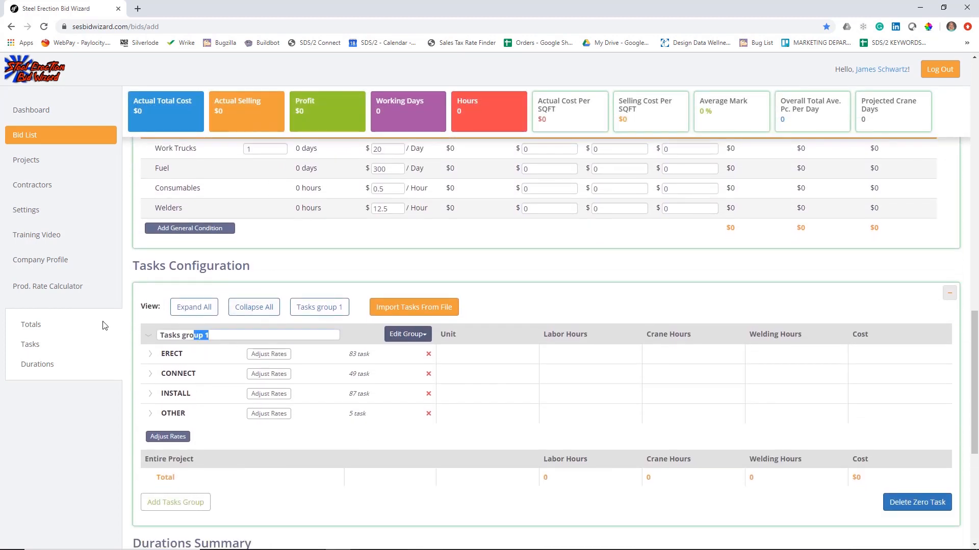
pyautogui.tripleClick(200, 335)
pyautogui.write('1')
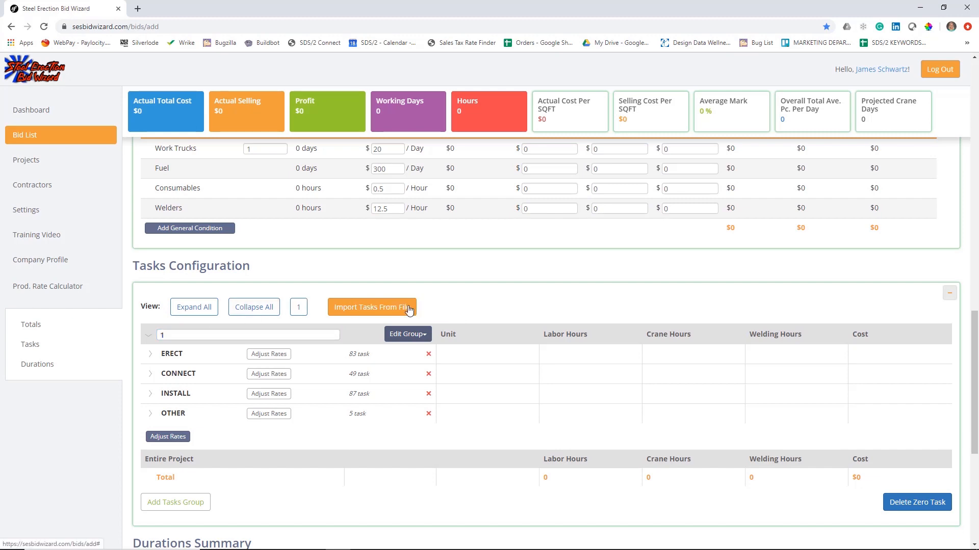
# Import the tasks from Fabrication Model.xlsx with SDS/2 as the application type.
pyautogui.click(408, 308)
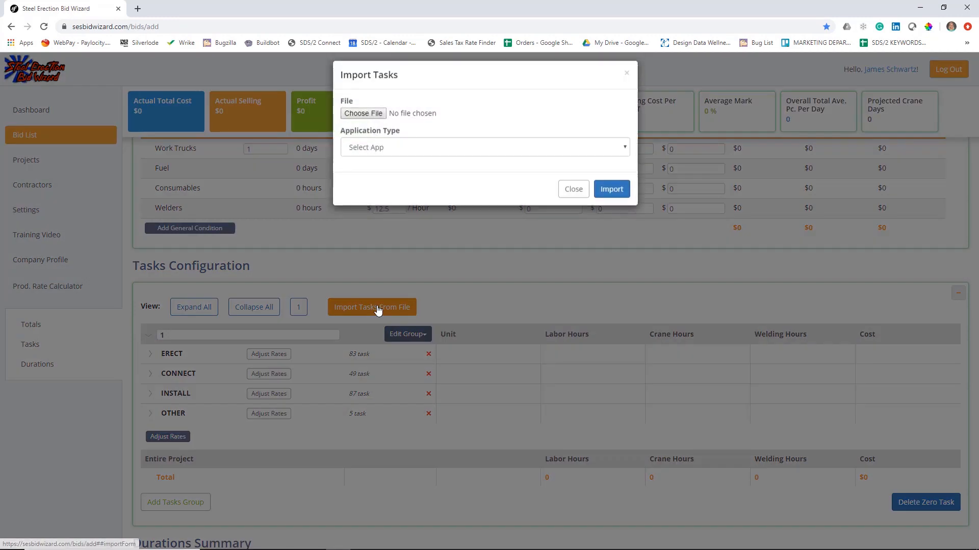
pyautogui.click(376, 123)
pyautogui.doubleClick(148, 113)
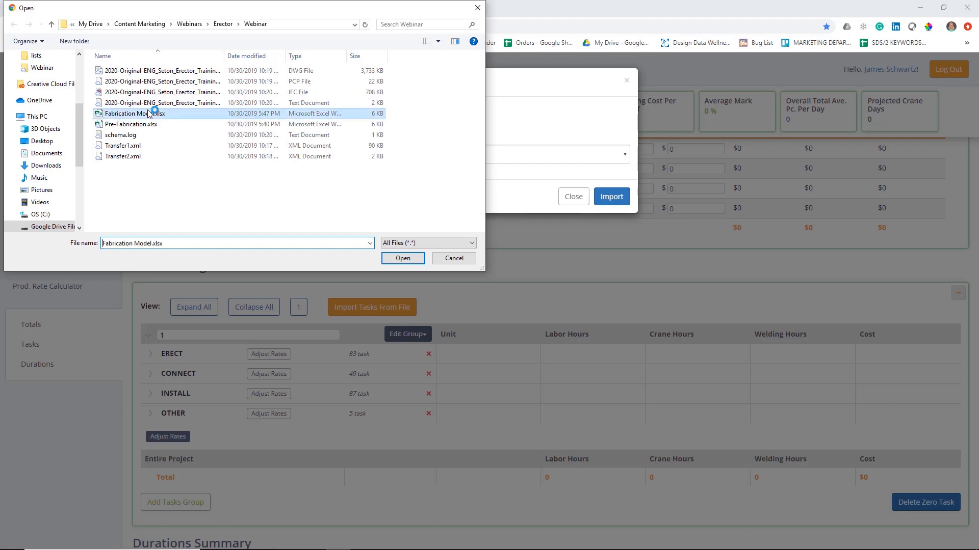
pyautogui.click(597, 156)
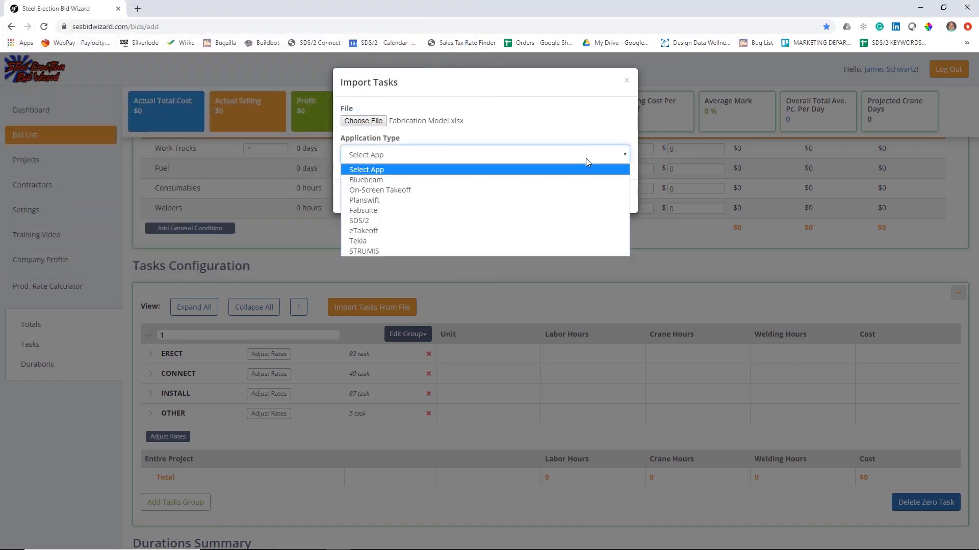
pyautogui.click(554, 221)
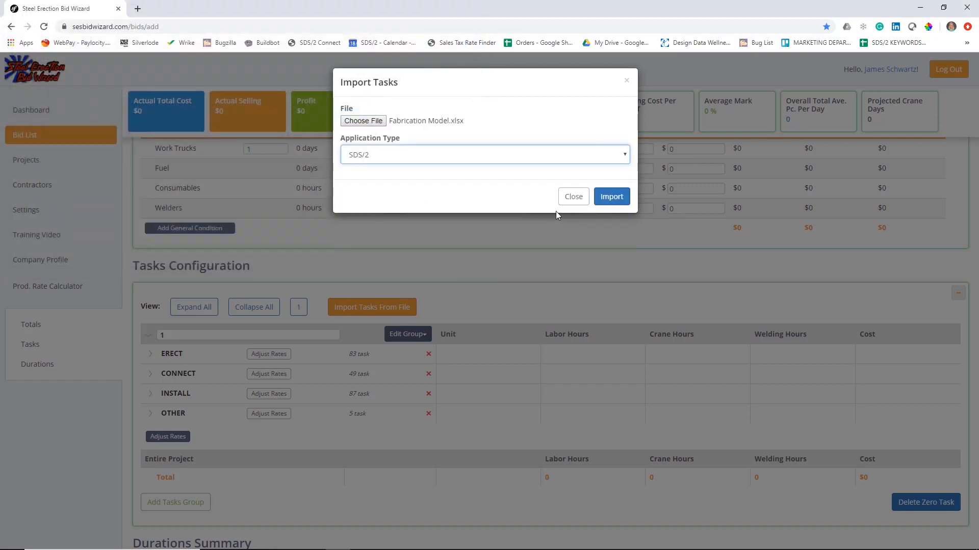
pyautogui.click(609, 202)
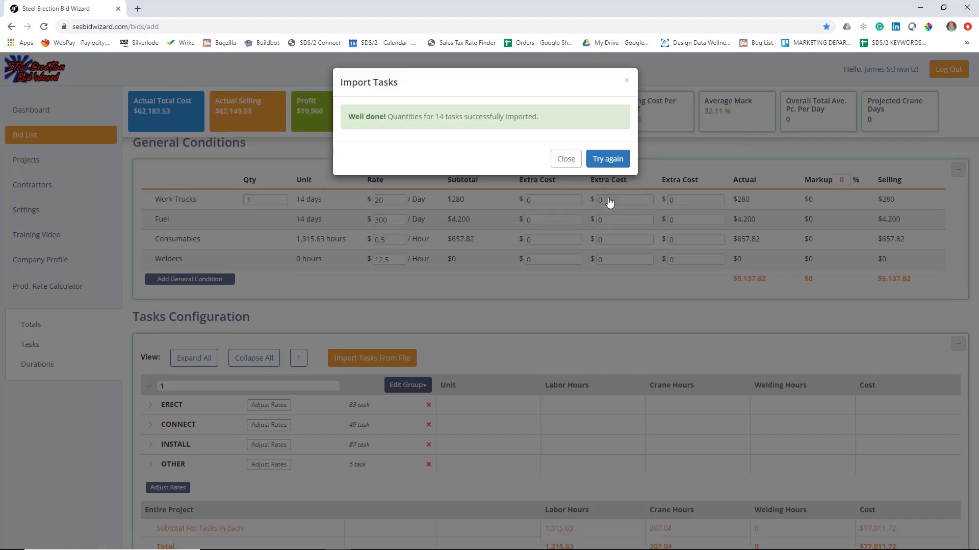
pyautogui.click(564, 159)
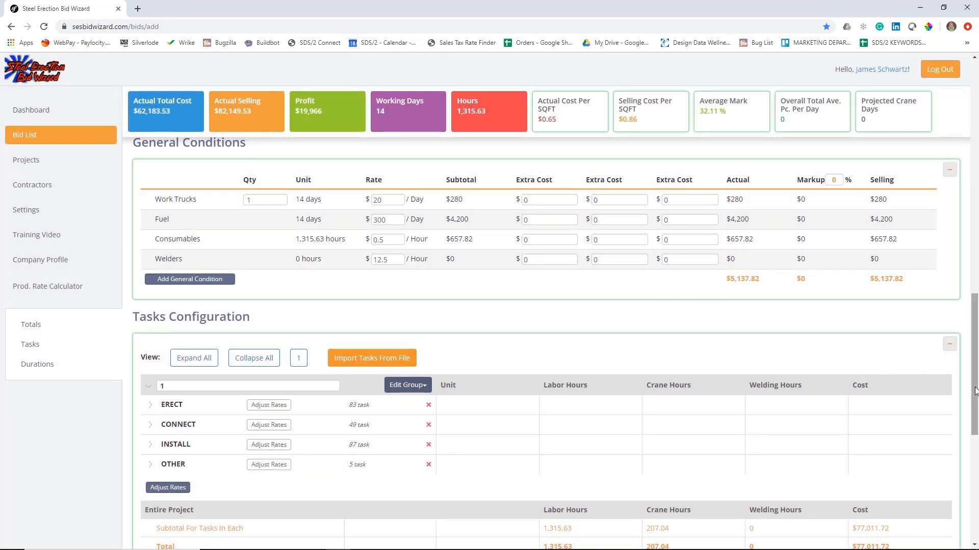
# Save the Fabrication Model bid and return to the bid list.
pyautogui.moveTo(976, 391); pyautogui.dragTo(960, 143)
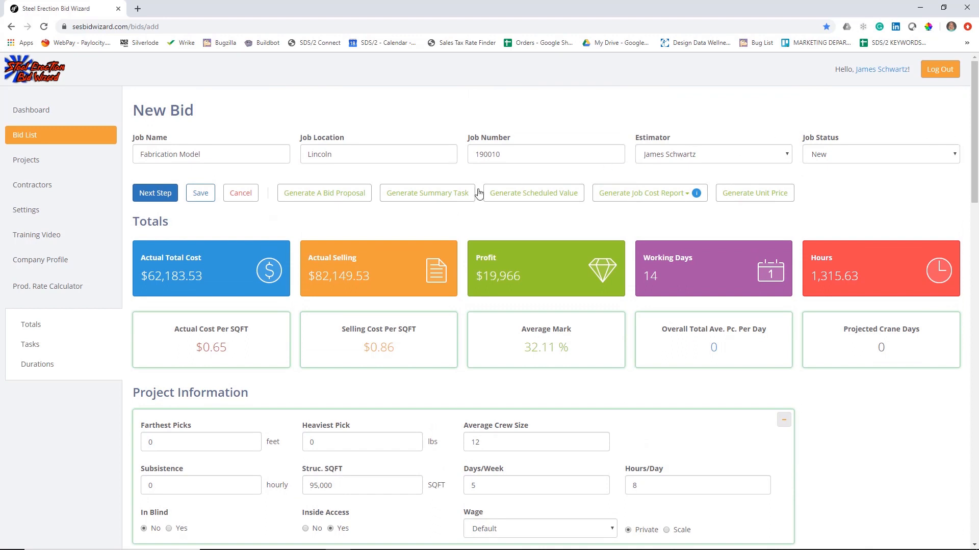
pyautogui.click(205, 194)
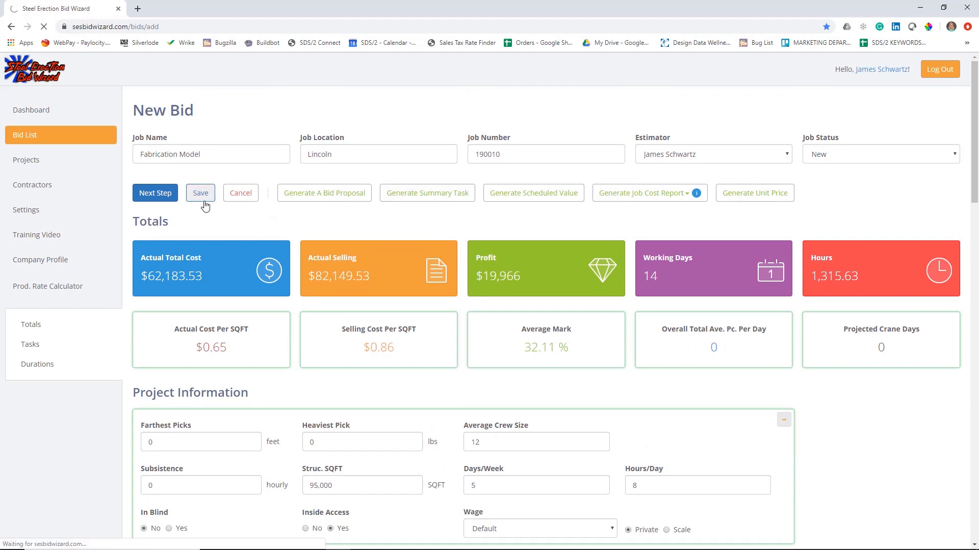
pyautogui.click(68, 140)
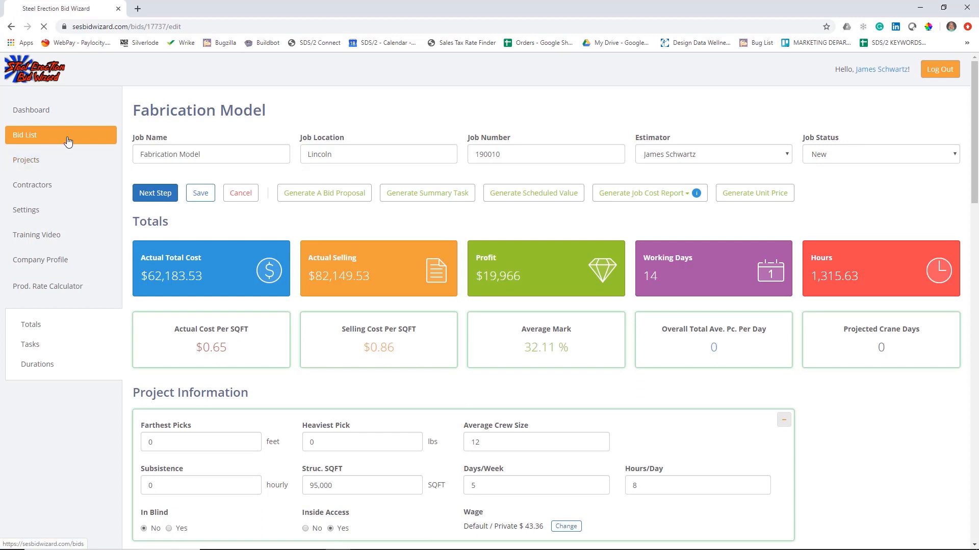